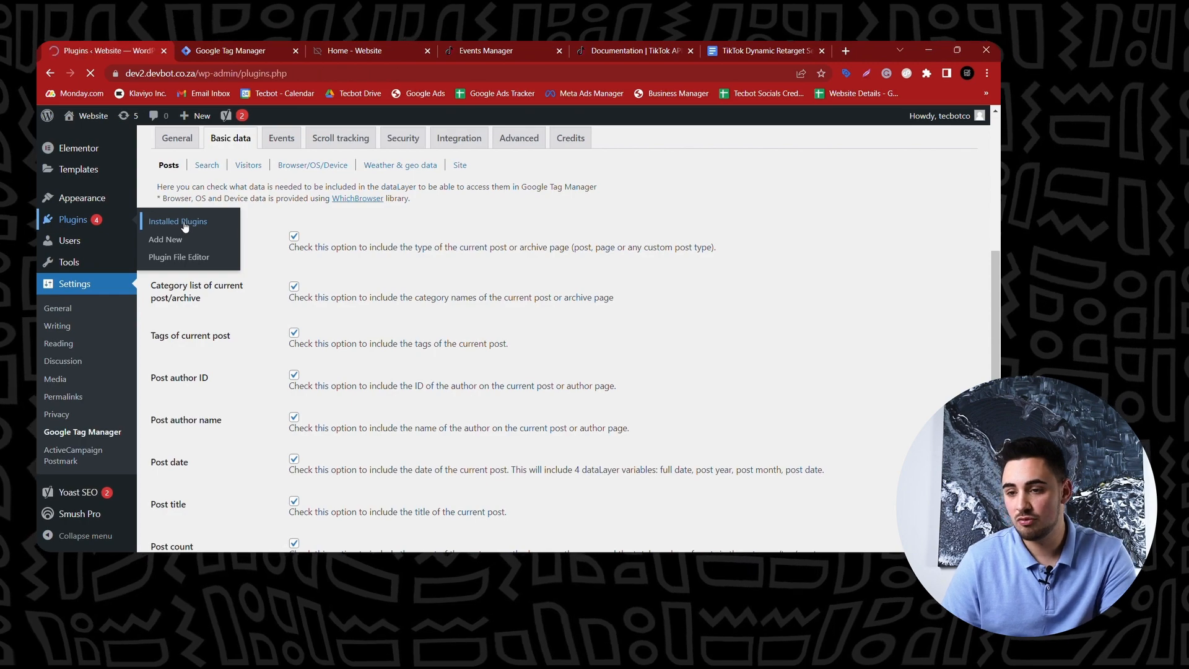
Find the Google Tag Manager plugin among the installed WordPress plugins and view its general options.
{"action": "scroll", "coordinate": [421, 461], "scroll_direction": "down", "scroll_amount": 6}
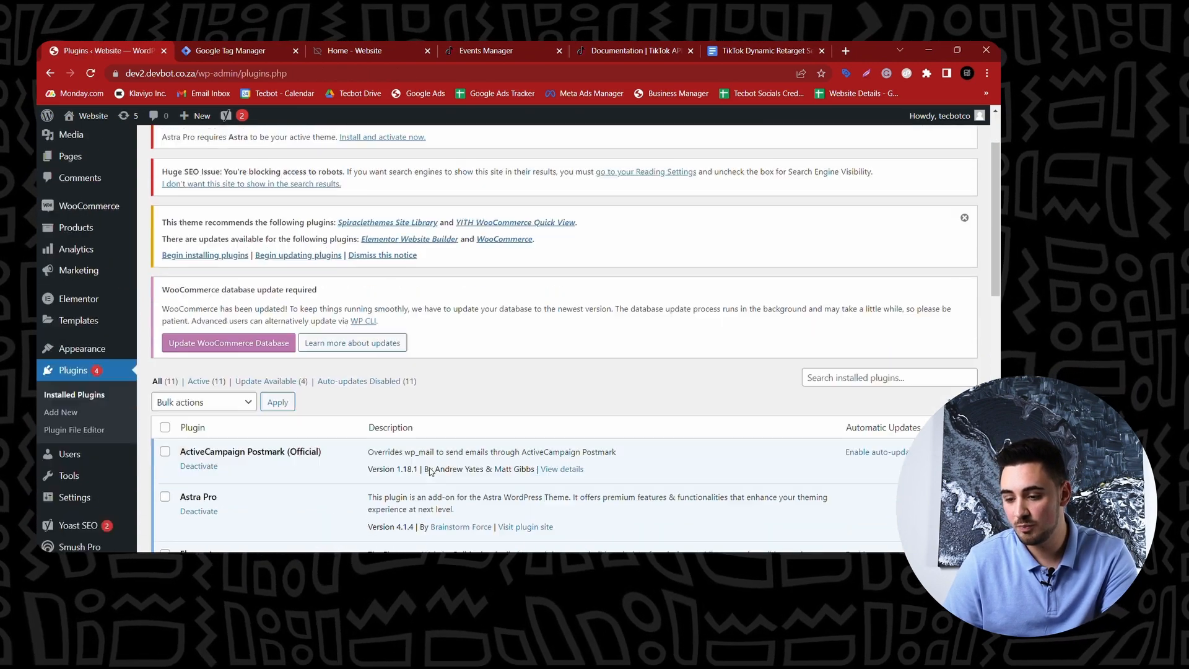
{"action": "scroll", "coordinate": [432, 472], "scroll_direction": "down", "scroll_amount": 3}
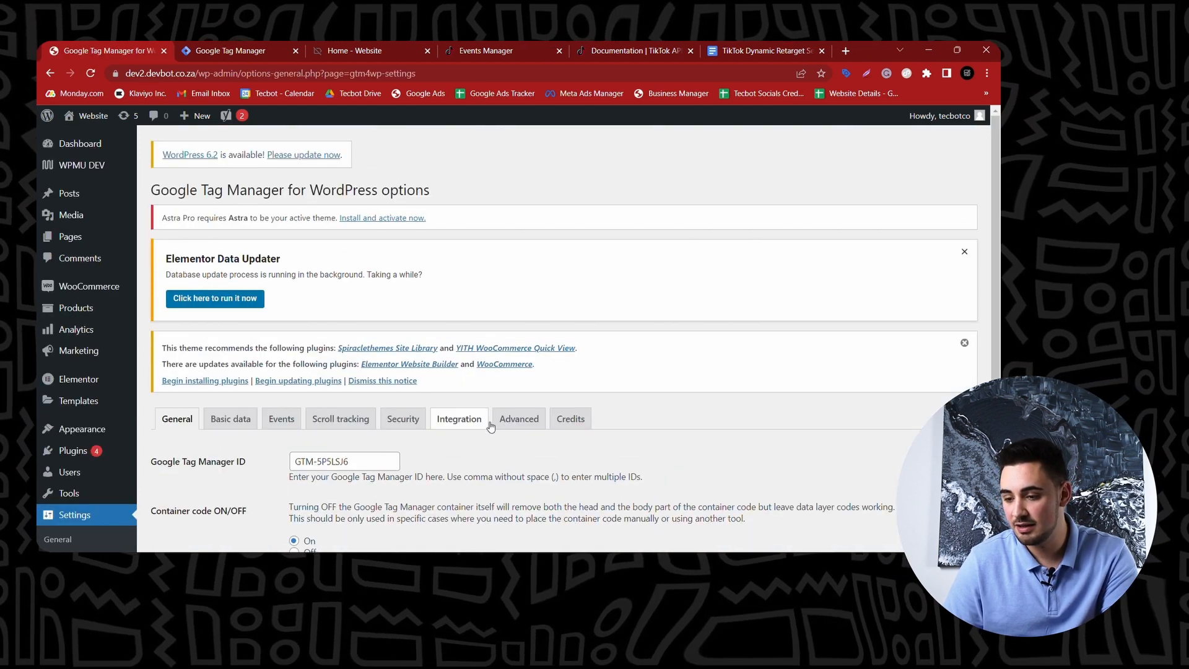
{"action": "scroll", "coordinate": [433, 402], "scroll_direction": "down", "scroll_amount": 3}
{"action": "scroll", "coordinate": [380, 348], "scroll_direction": "up", "scroll_amount": 2}
{"action": "scroll", "coordinate": [380, 348], "scroll_direction": "up", "scroll_amount": 1}
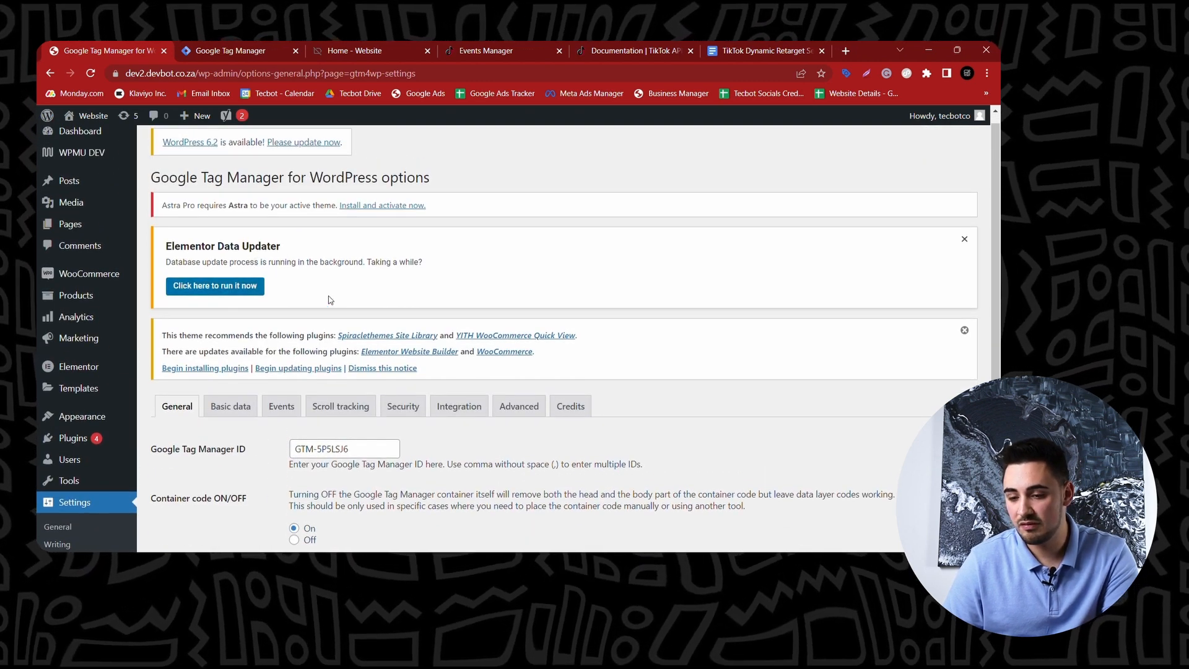
{"action": "scroll", "coordinate": [334, 307], "scroll_direction": "up", "scroll_amount": 1}
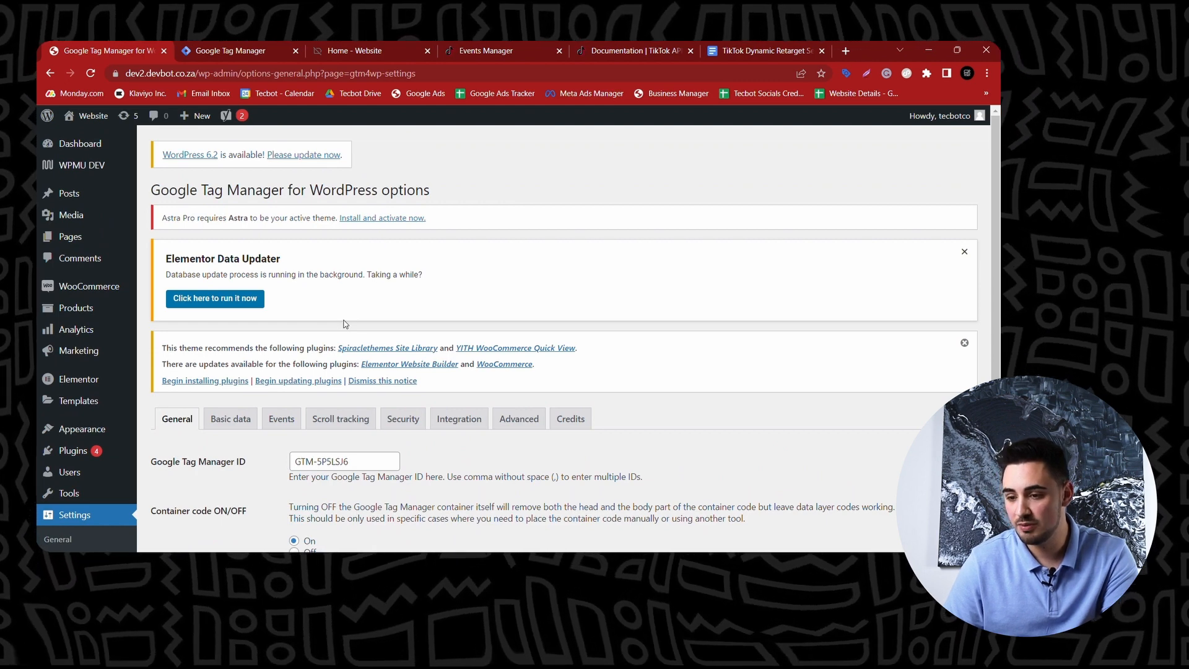
Compare the Google Tag Manager ID in the plugin's general settings with the container ID in the Tag Manager workspace.
{"action": "scroll", "coordinate": [343, 298], "scroll_direction": "down", "scroll_amount": 3}
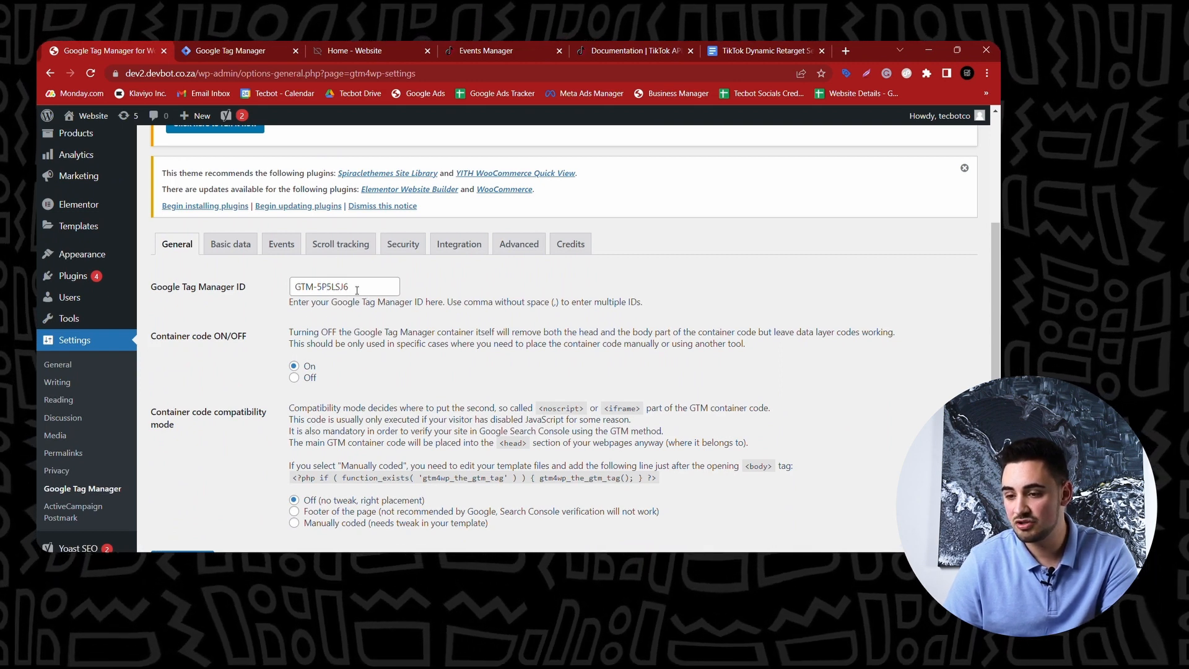
{"action": "left_click", "coordinate": [261, 53]}
{"action": "scroll", "coordinate": [558, 204], "scroll_direction": "up", "scroll_amount": 2}
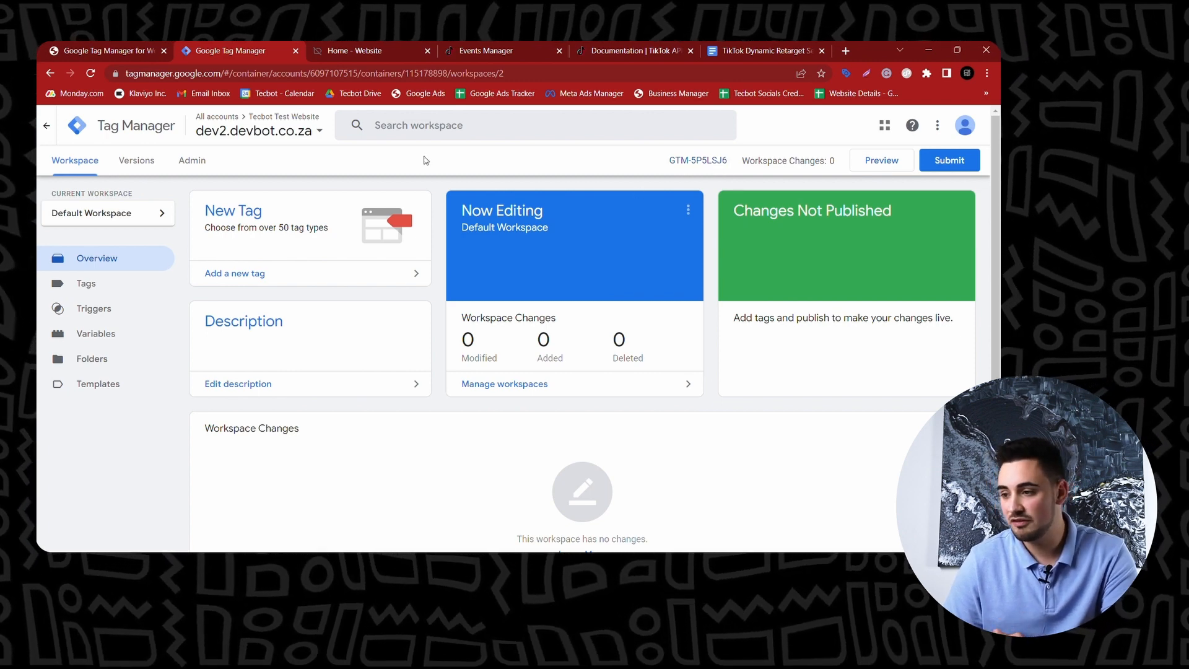
{"action": "left_click", "coordinate": [137, 44]}
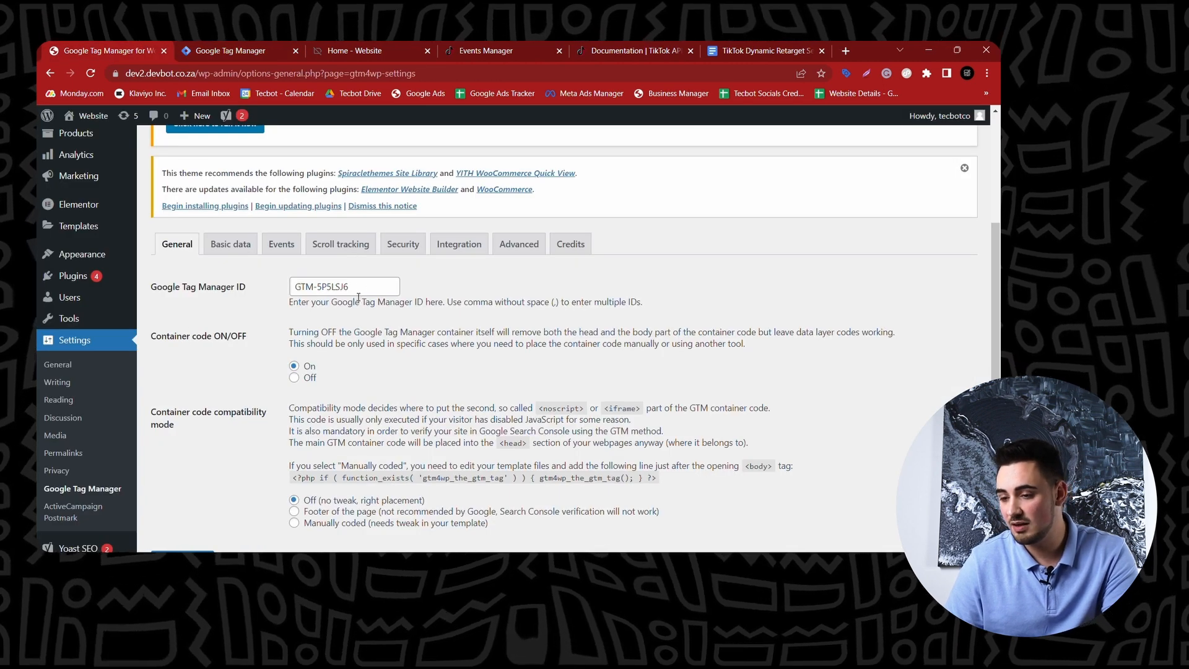
{"action": "scroll", "coordinate": [343, 387], "scroll_direction": "down", "scroll_amount": 2}
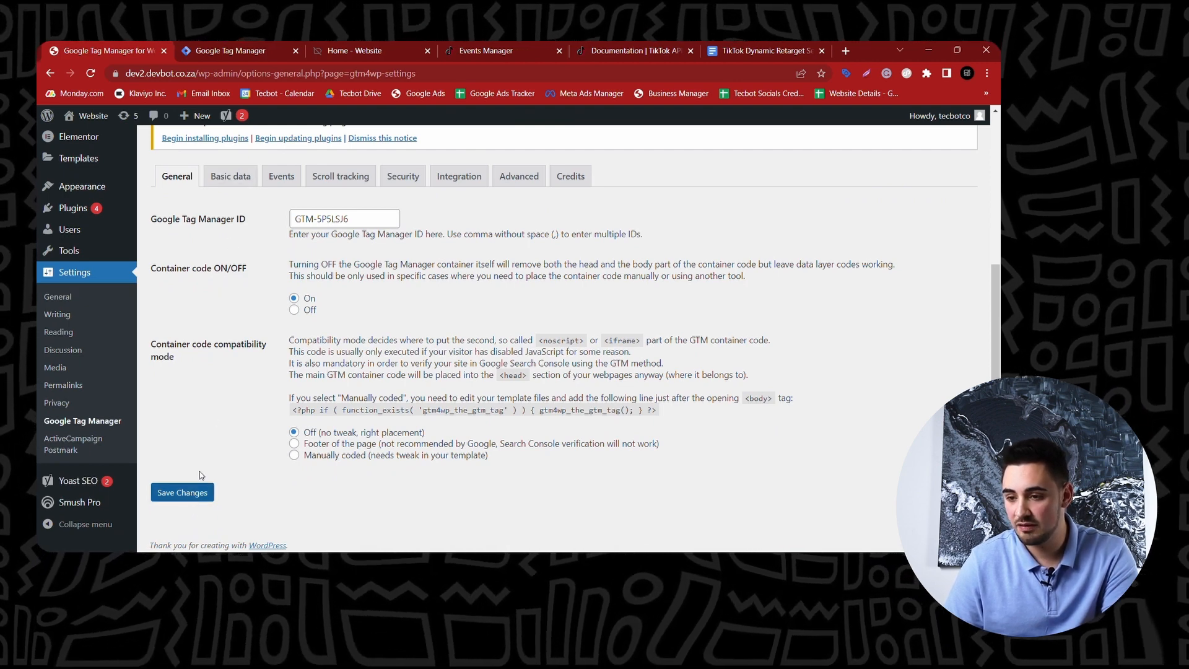
Examine which post options in the plugin's basic data settings are included in the data layer, from post type to post terms.
{"action": "left_click", "coordinate": [240, 184]}
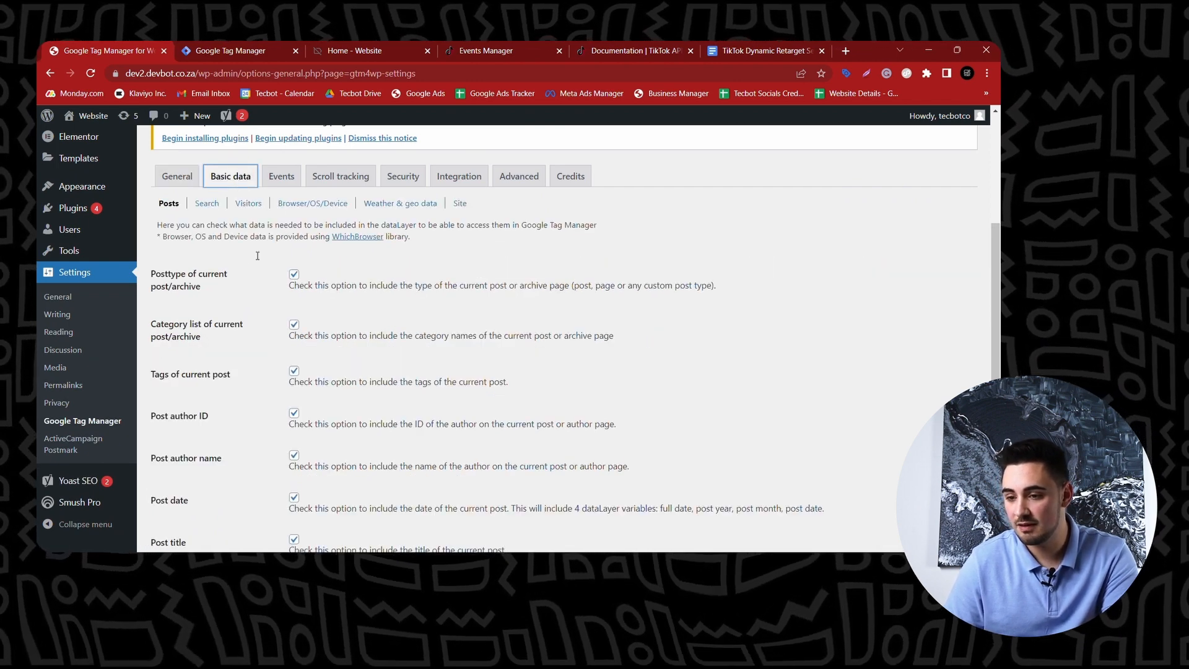
{"action": "scroll", "coordinate": [267, 281], "scroll_direction": "down", "scroll_amount": 5}
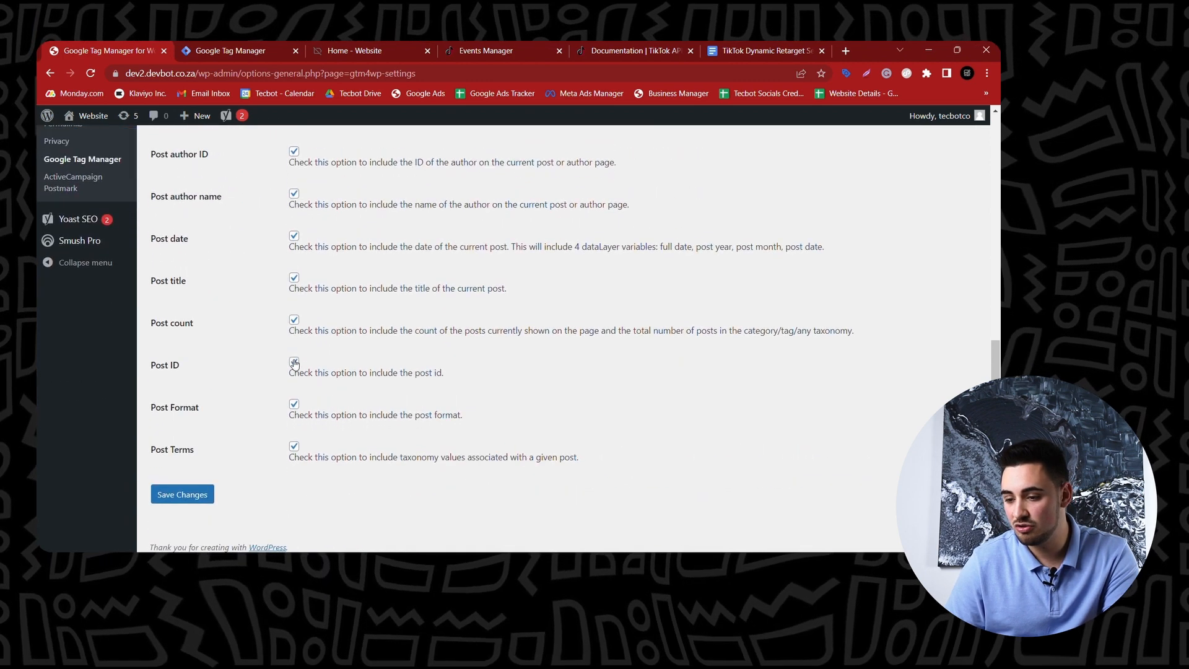
{"action": "scroll", "coordinate": [299, 315], "scroll_direction": "up", "scroll_amount": 4}
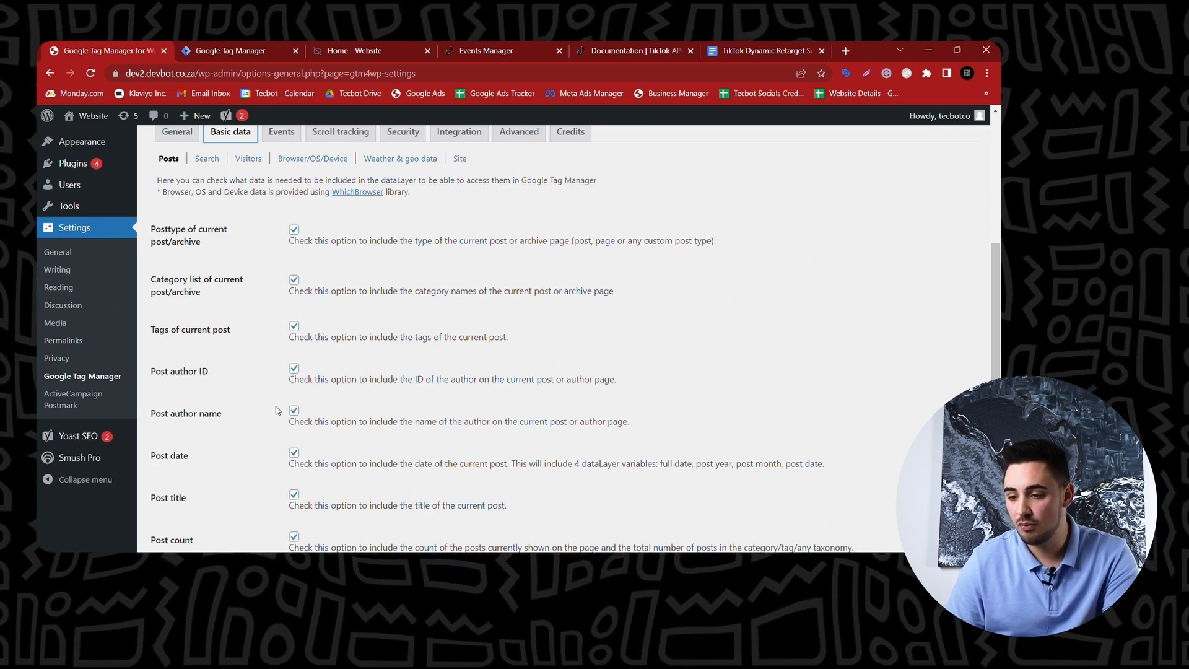
{"action": "scroll", "coordinate": [276, 443], "scroll_direction": "down", "scroll_amount": 3}
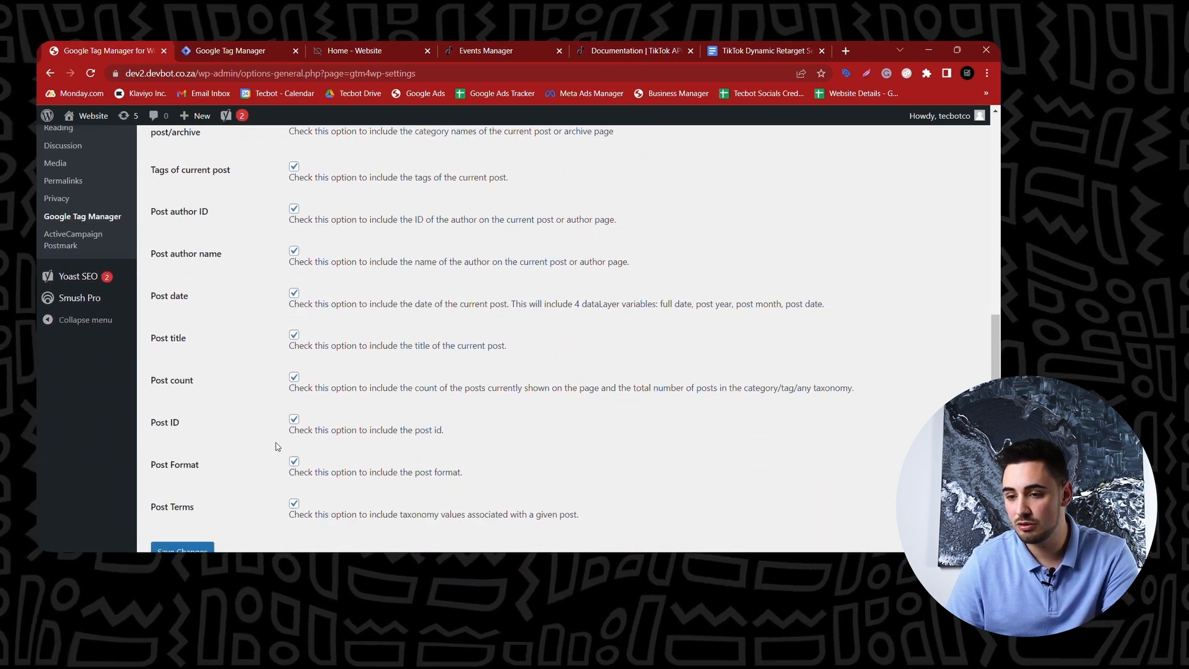
{"action": "scroll", "coordinate": [277, 442], "scroll_direction": "down", "scroll_amount": 2}
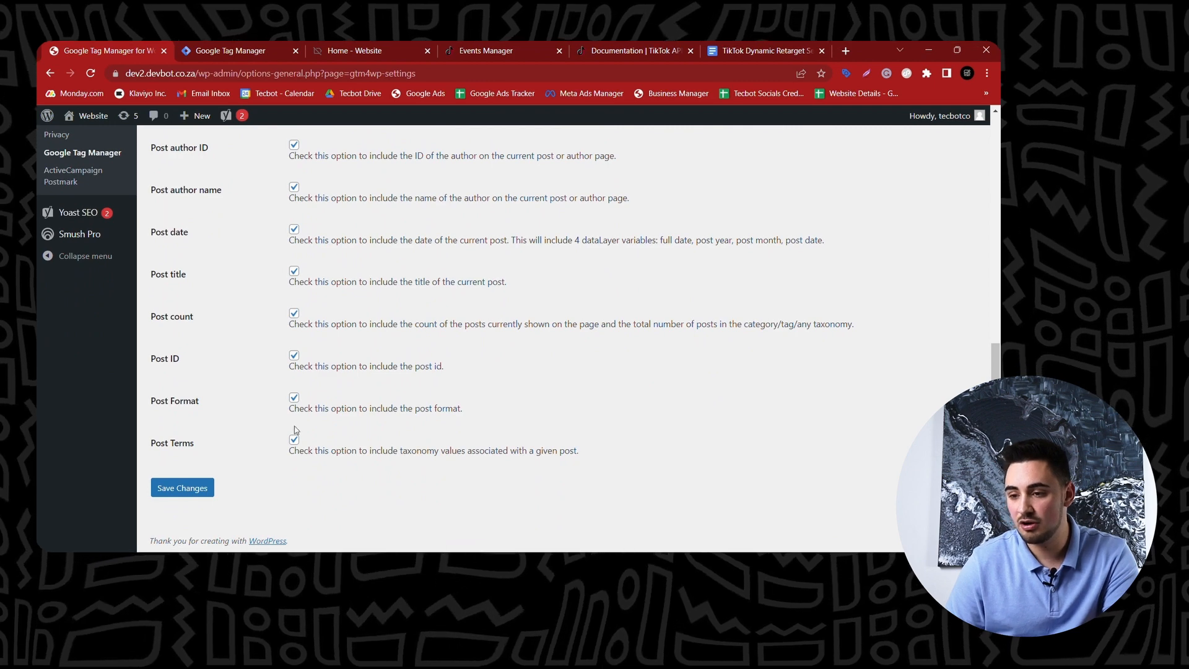
{"action": "scroll", "coordinate": [295, 293], "scroll_direction": "up", "scroll_amount": 2}
{"action": "scroll", "coordinate": [295, 293], "scroll_direction": "up", "scroll_amount": 2}
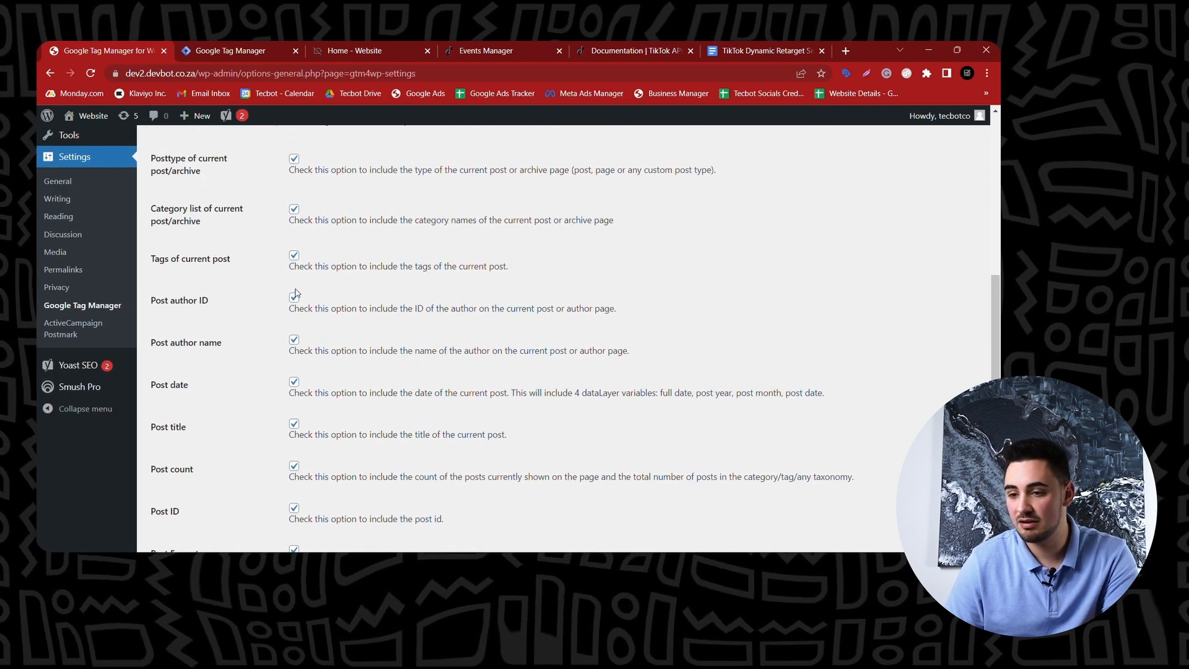
{"action": "scroll", "coordinate": [284, 262], "scroll_direction": "up", "scroll_amount": 3}
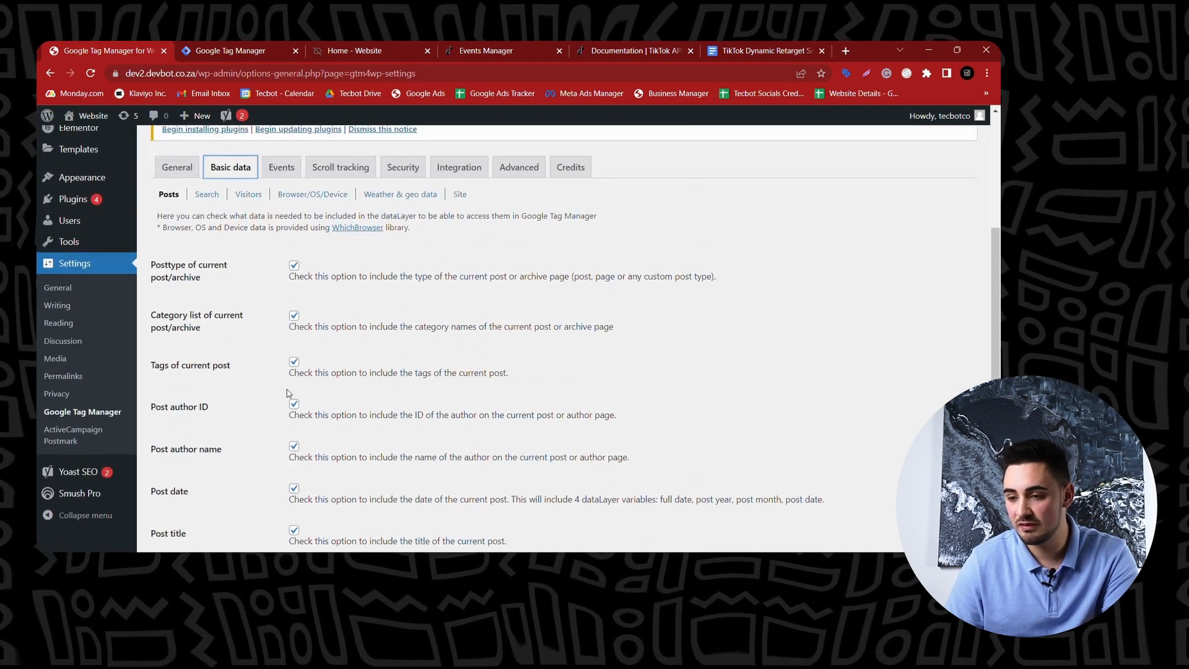
{"action": "scroll", "coordinate": [288, 392], "scroll_direction": "down", "scroll_amount": 2}
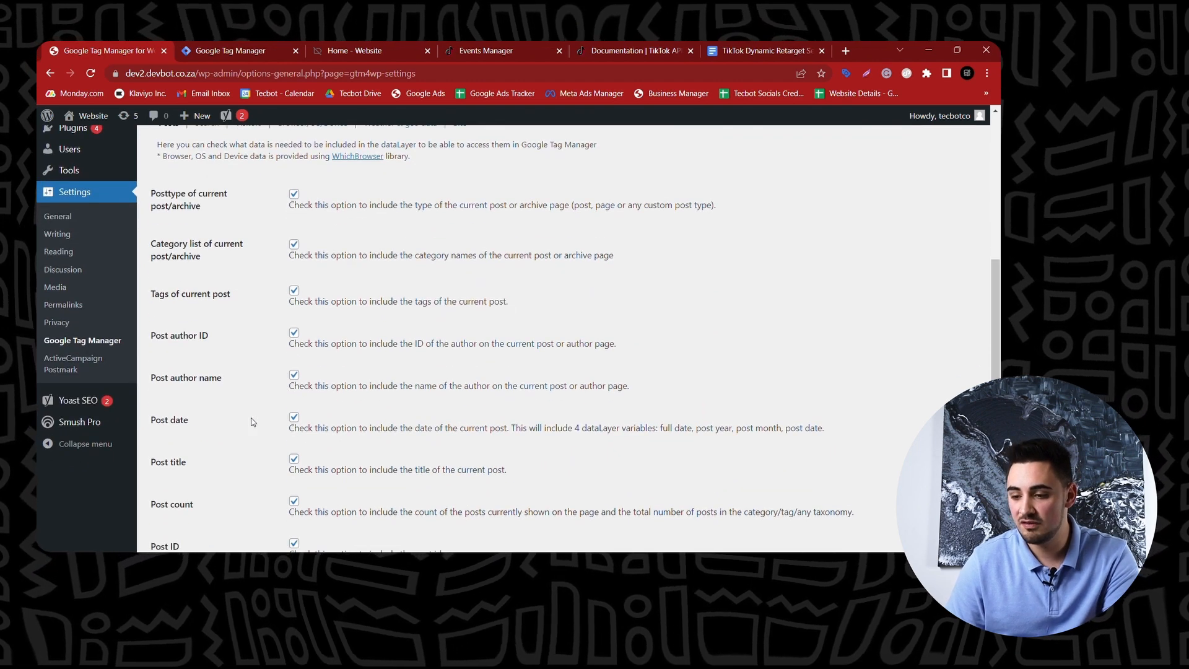
{"action": "scroll", "coordinate": [258, 417], "scroll_direction": "down", "scroll_amount": 2}
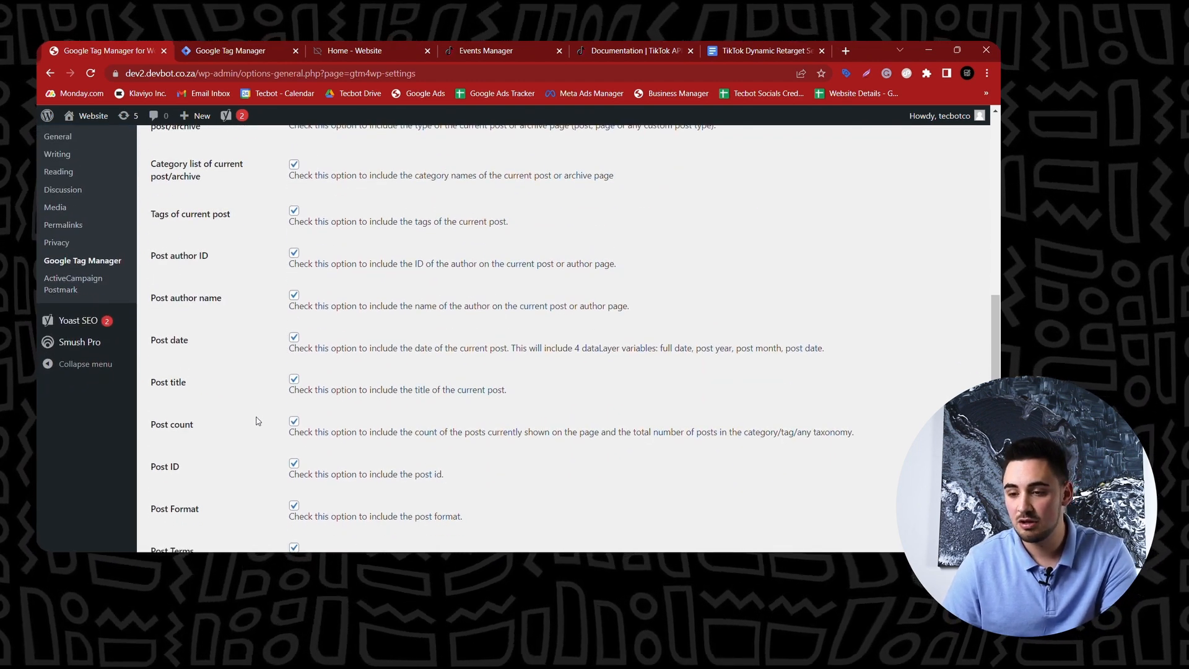
{"action": "scroll", "coordinate": [288, 378], "scroll_direction": "down", "scroll_amount": 2}
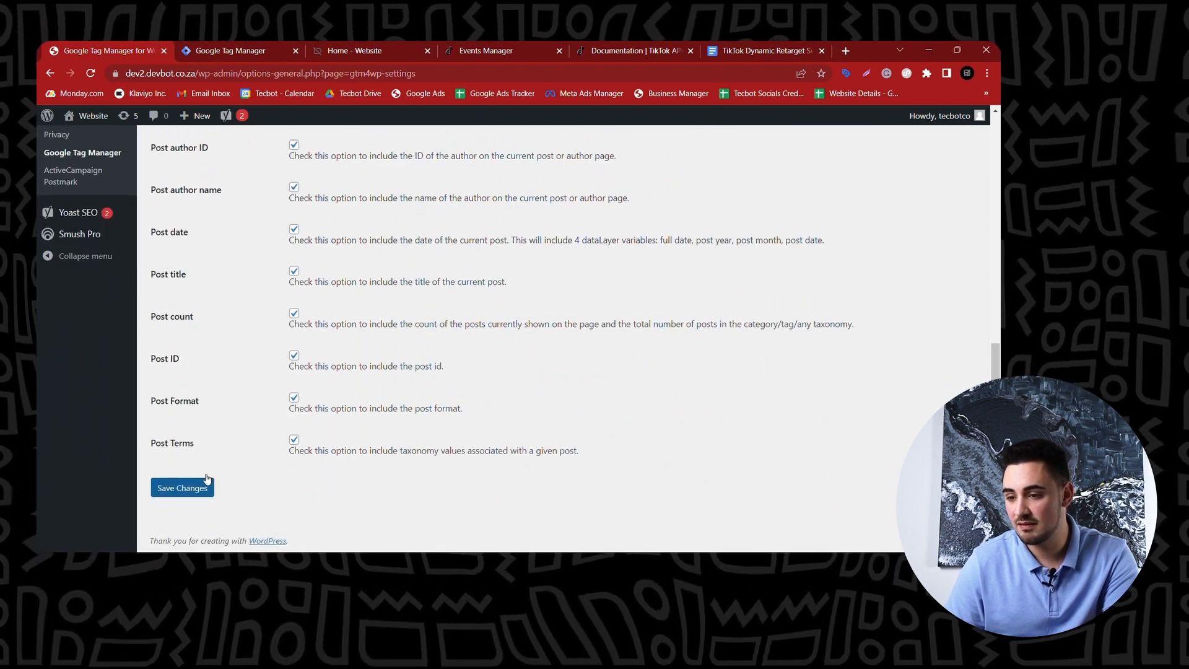
{"action": "scroll", "coordinate": [399, 304], "scroll_direction": "up", "scroll_amount": 10}
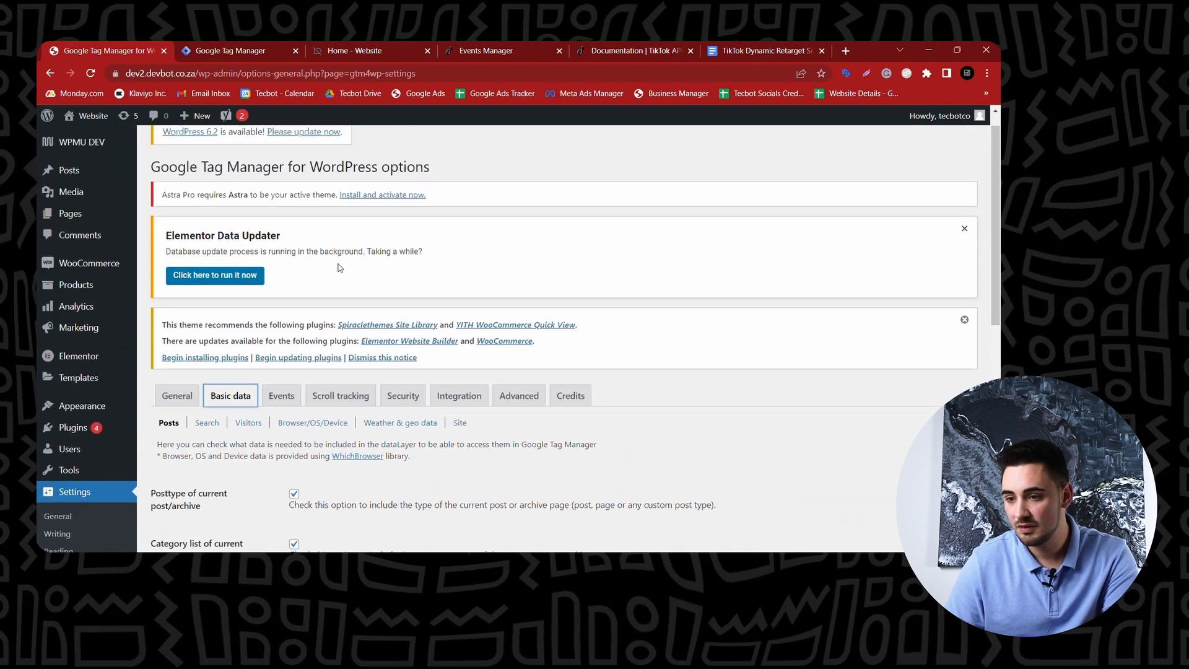
In the Tag Manager container, search the tag template gallery for "tikto" and add the TikTok Pixel template by tiktok to the workspace.
{"action": "left_click", "coordinate": [230, 47]}
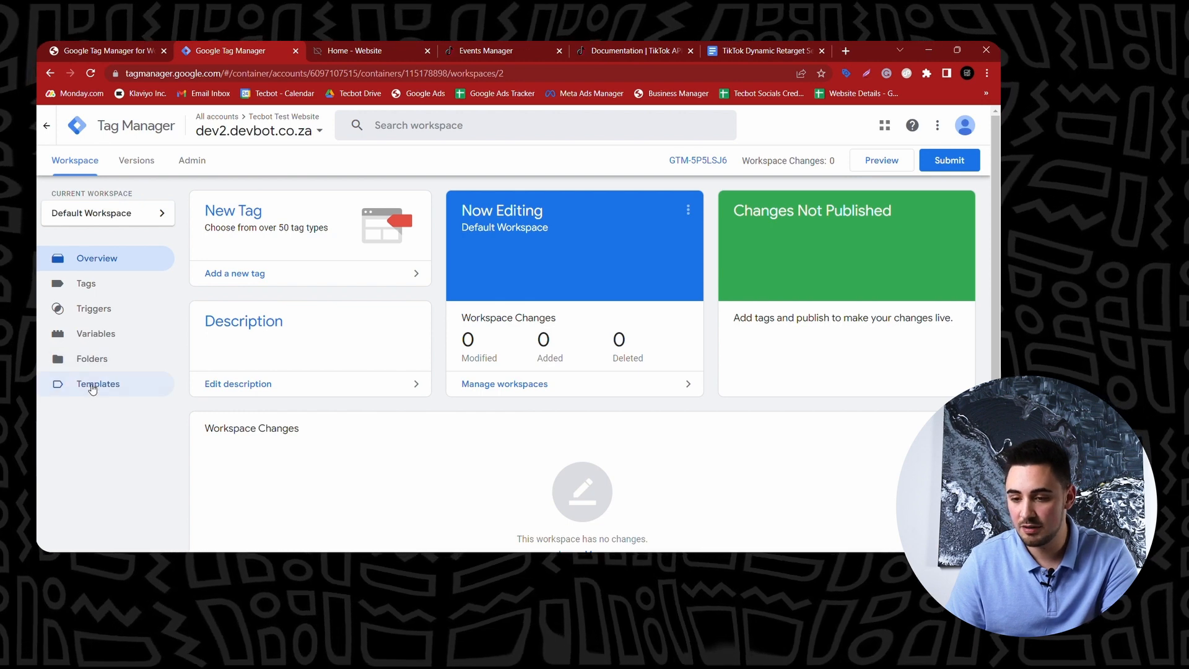
{"action": "left_click", "coordinate": [93, 386]}
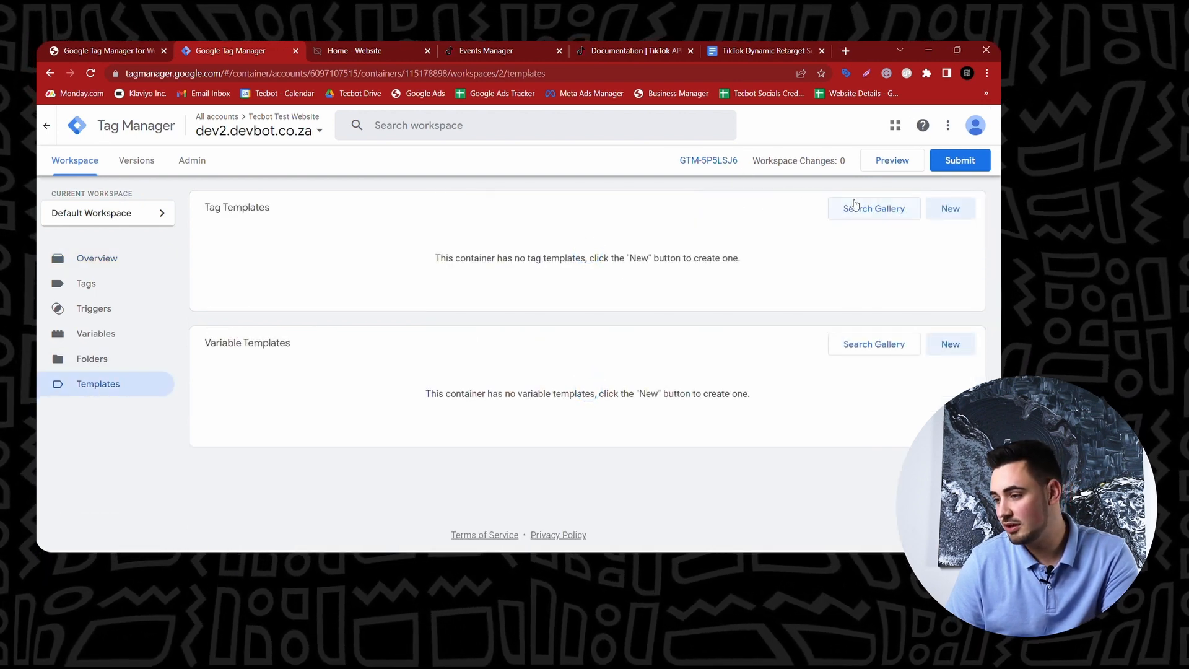
{"action": "left_click", "coordinate": [879, 221]}
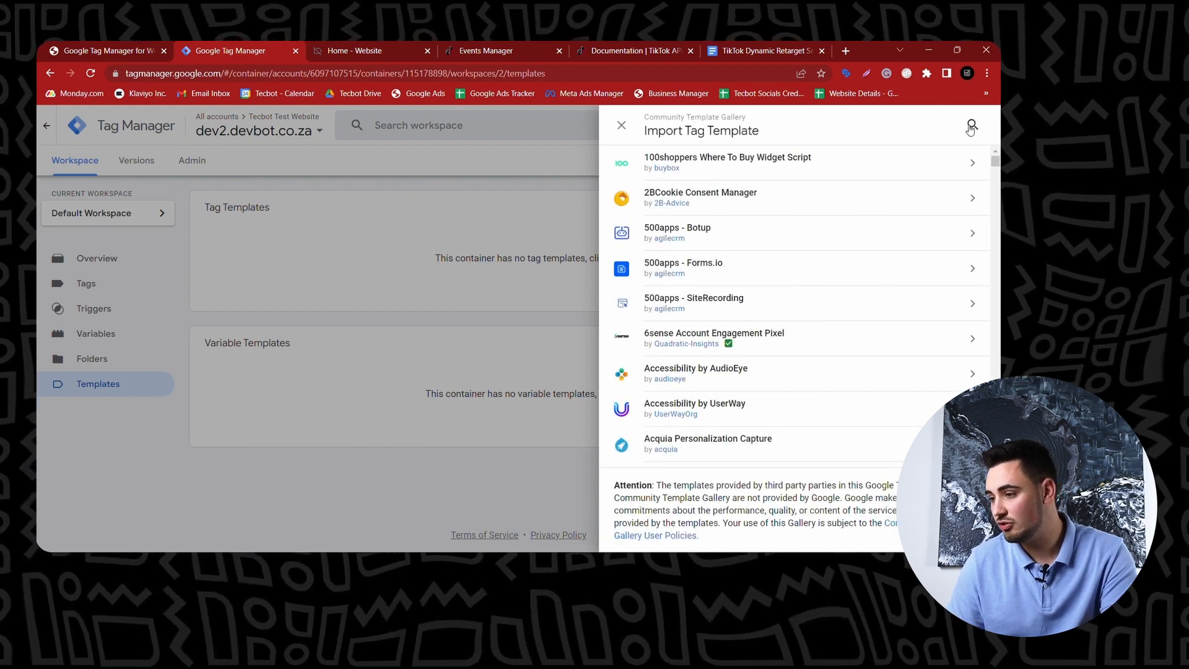
{"action": "left_click", "coordinate": [971, 127]}
{"action": "type", "text": "tikto"}
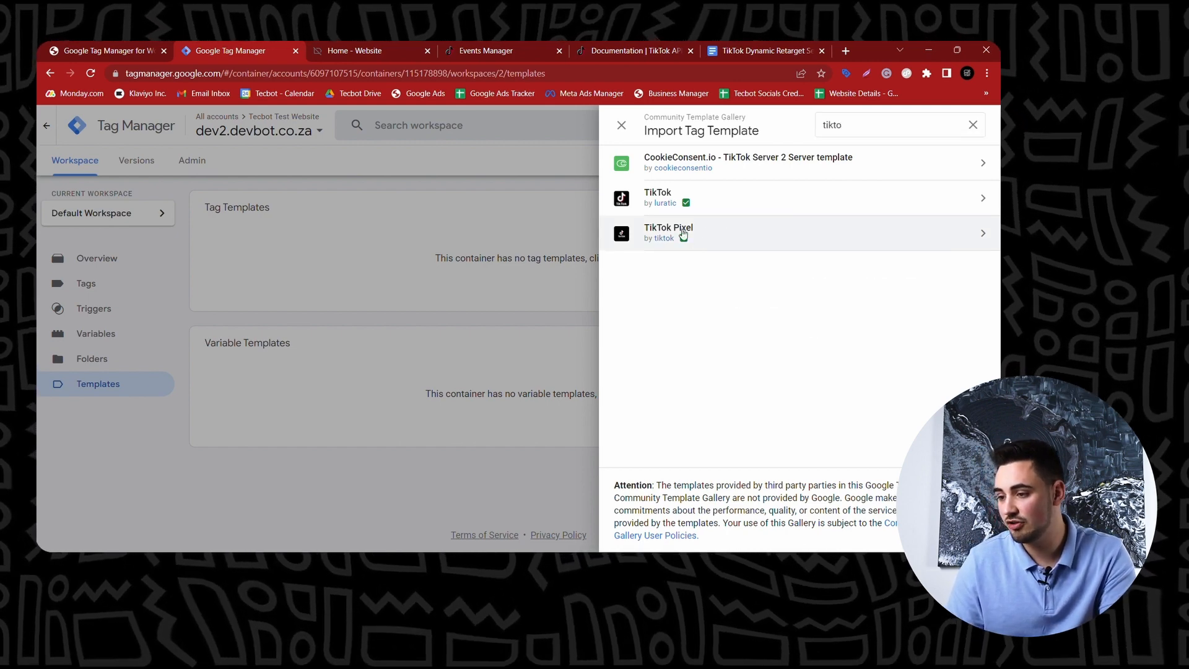
{"action": "left_click", "coordinate": [705, 234]}
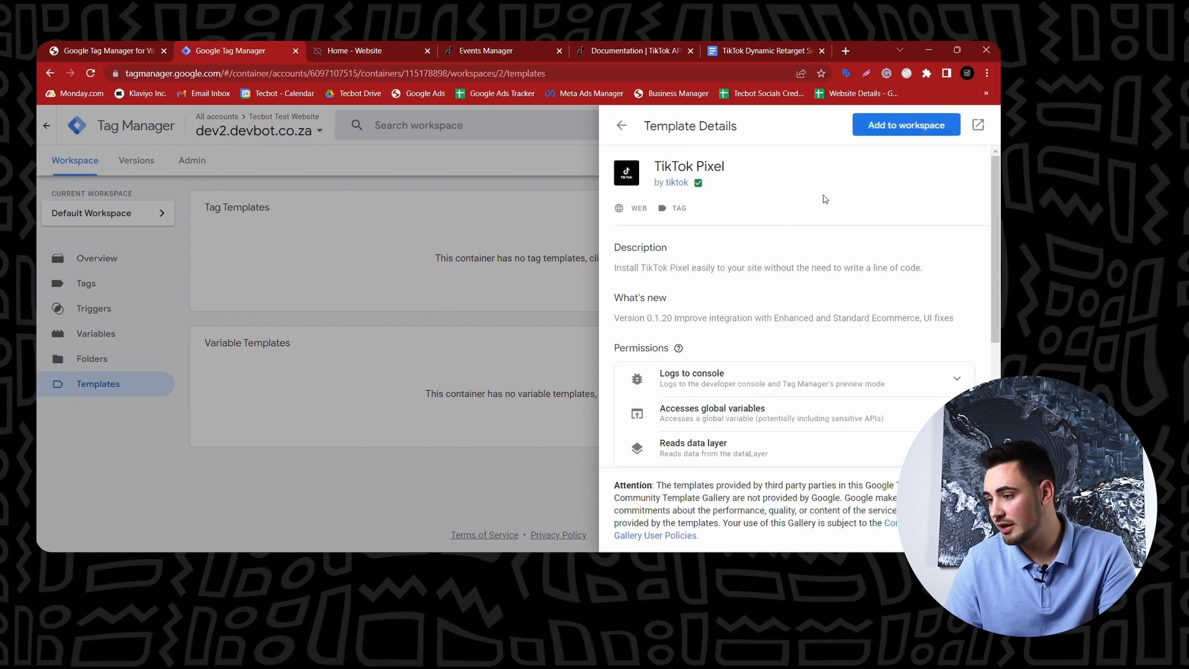
{"action": "left_click", "coordinate": [900, 128]}
{"action": "left_click", "coordinate": [687, 392]}
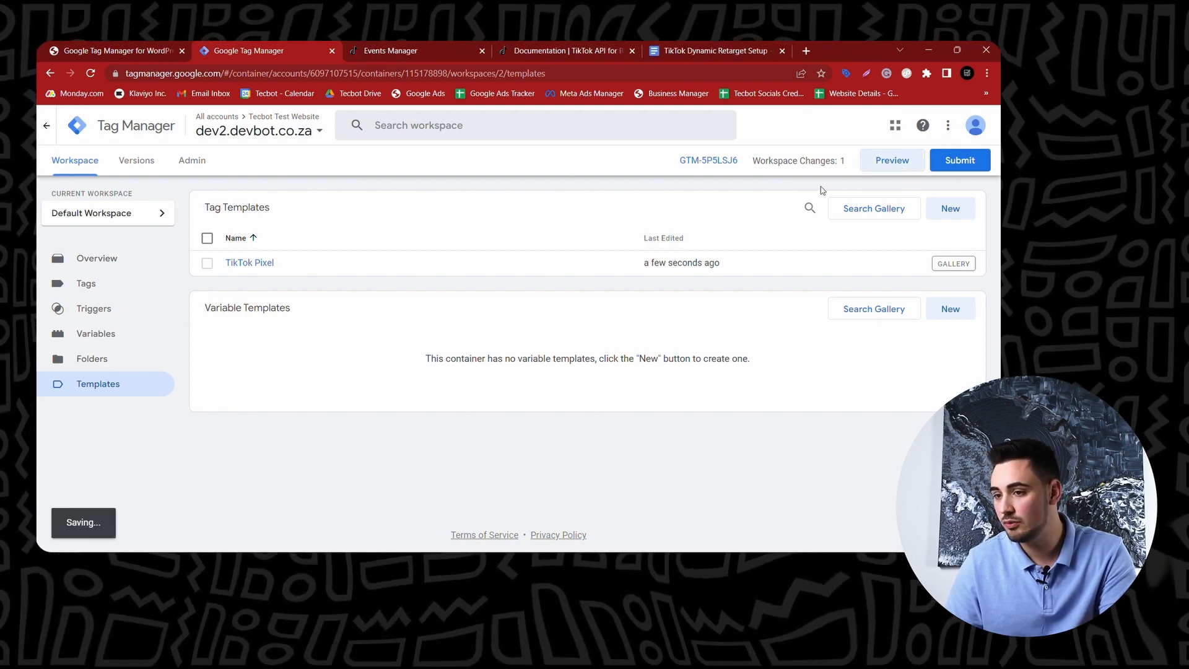
{"action": "left_click", "coordinate": [893, 160]}
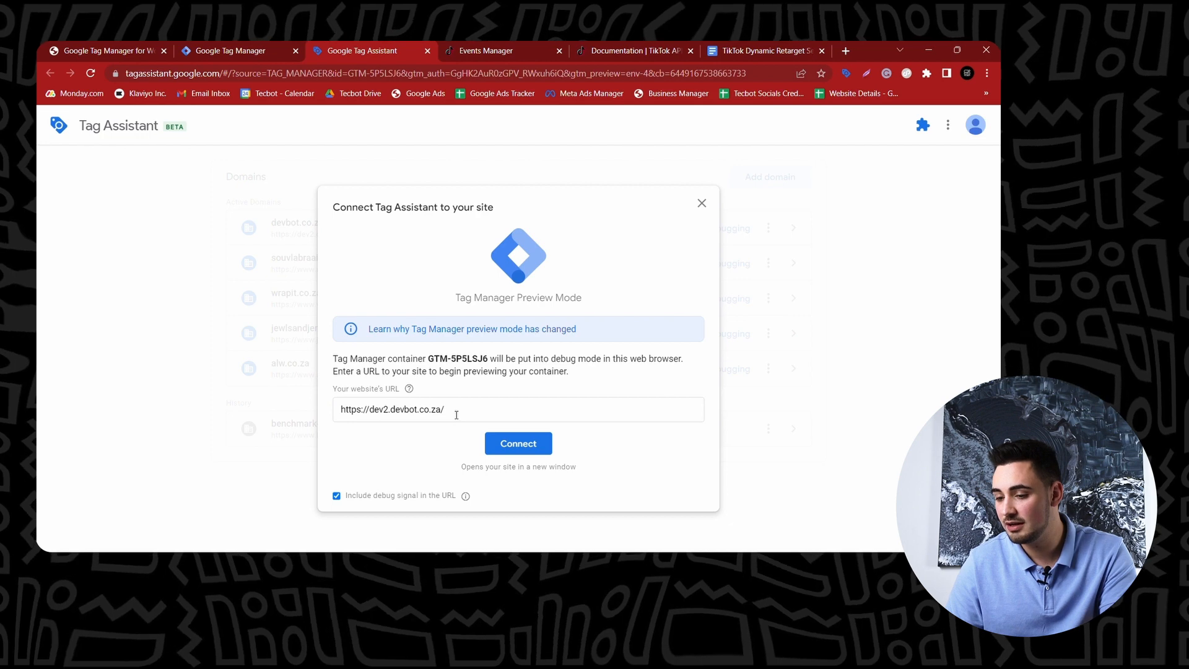
{"action": "left_click_drag", "start_coordinate": [456, 415], "coordinate": [340, 410]}
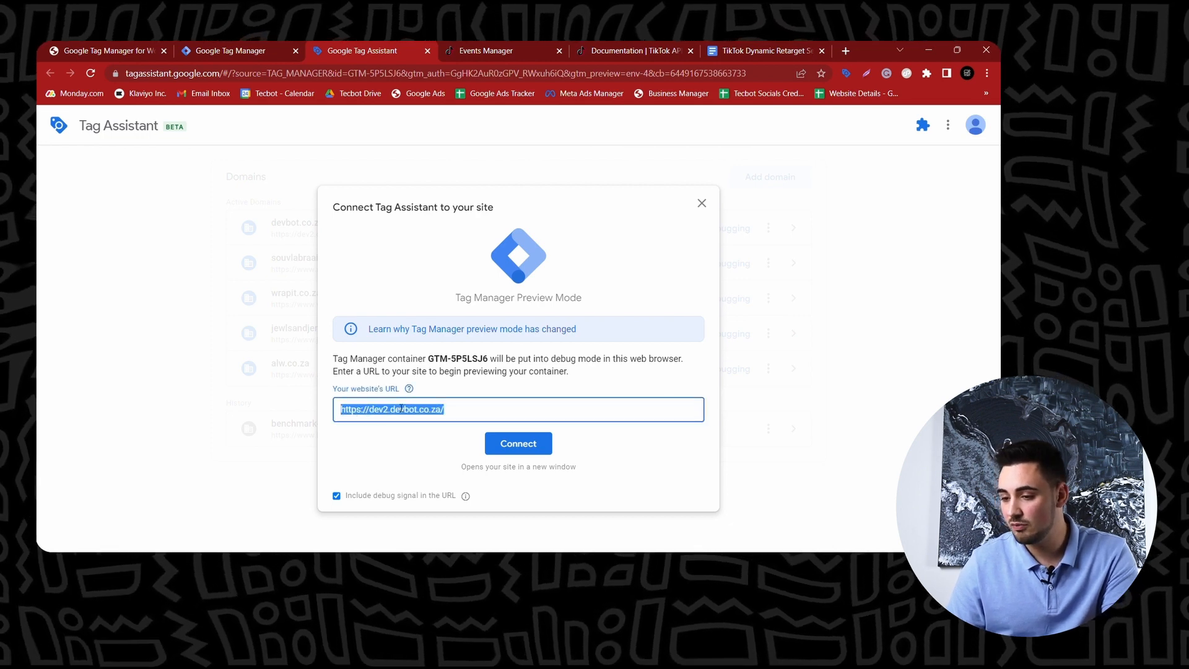
{"action": "left_click", "coordinate": [457, 410]}
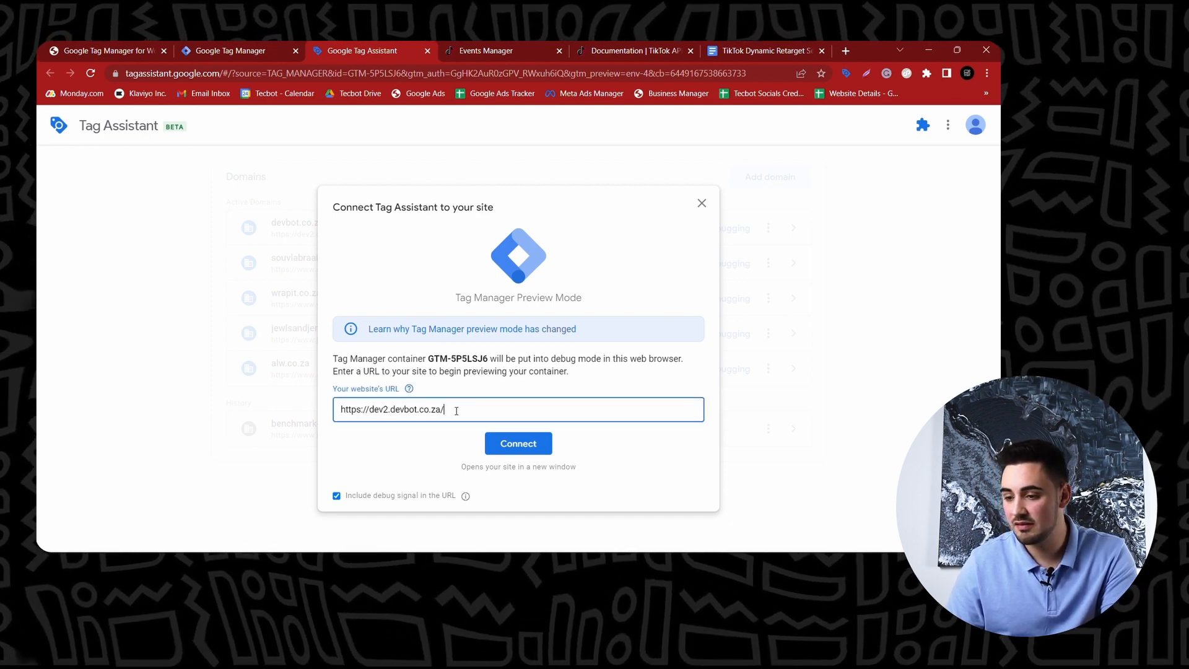
{"action": "left_click", "coordinate": [521, 443]}
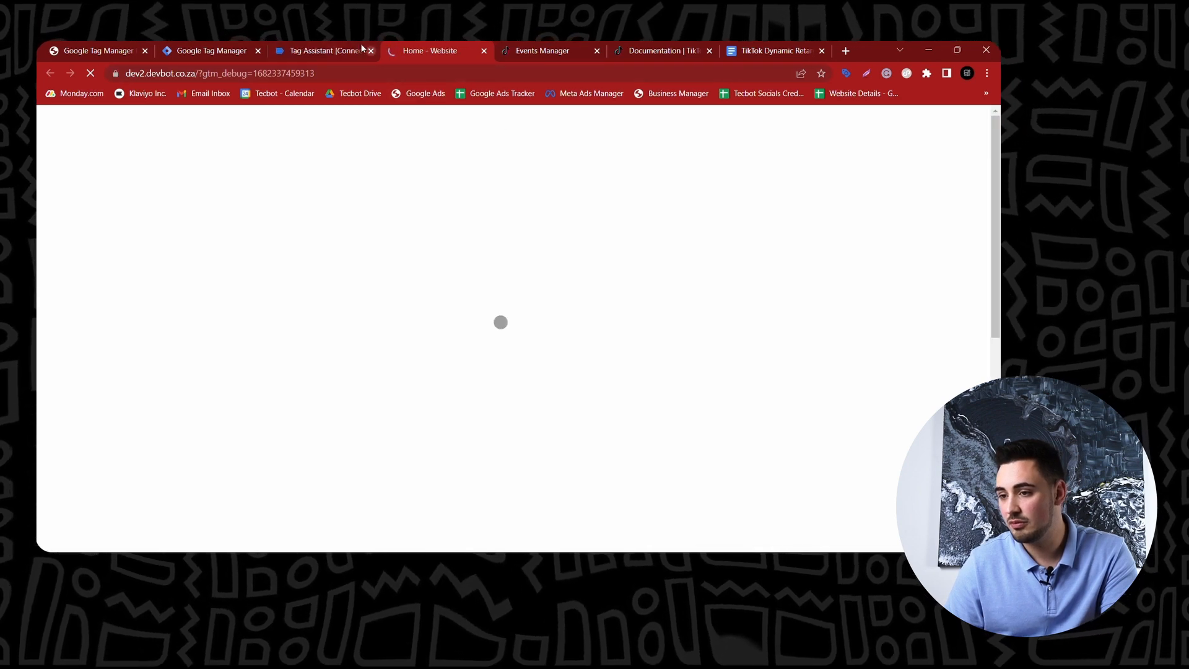
Open the Men's Pants product page on the connected site and continue to the debug summary in Tag Assistant.
{"action": "scroll", "coordinate": [474, 379], "scroll_direction": "down", "scroll_amount": 2}
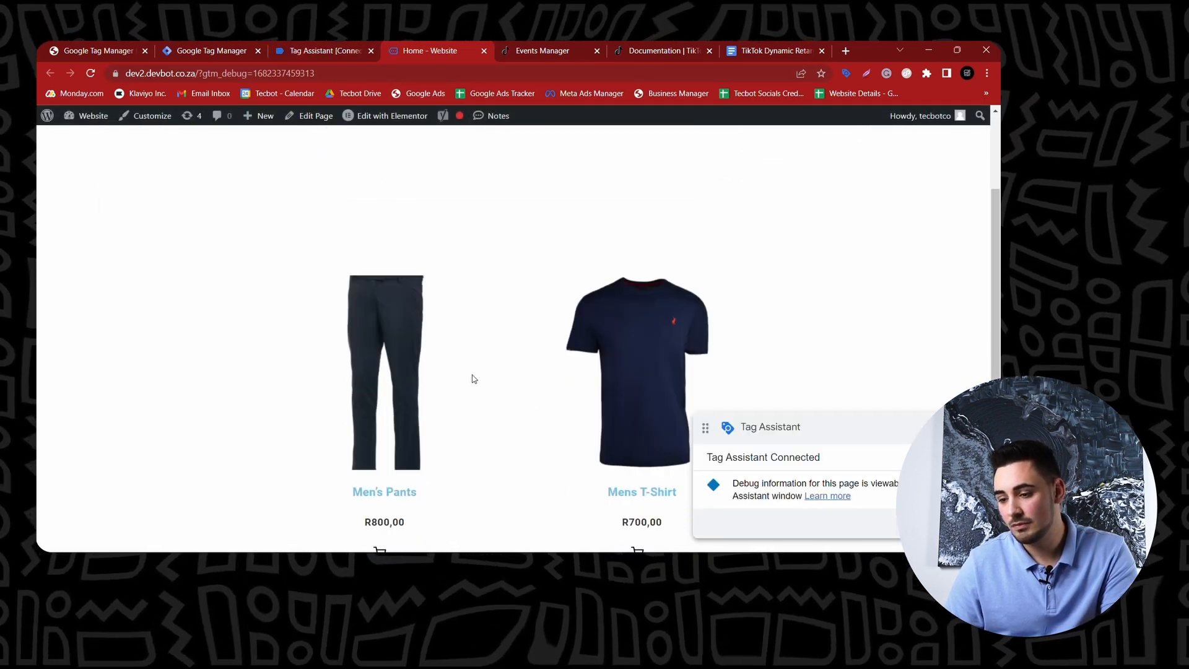
{"action": "scroll", "coordinate": [474, 379], "scroll_direction": "down", "scroll_amount": 1}
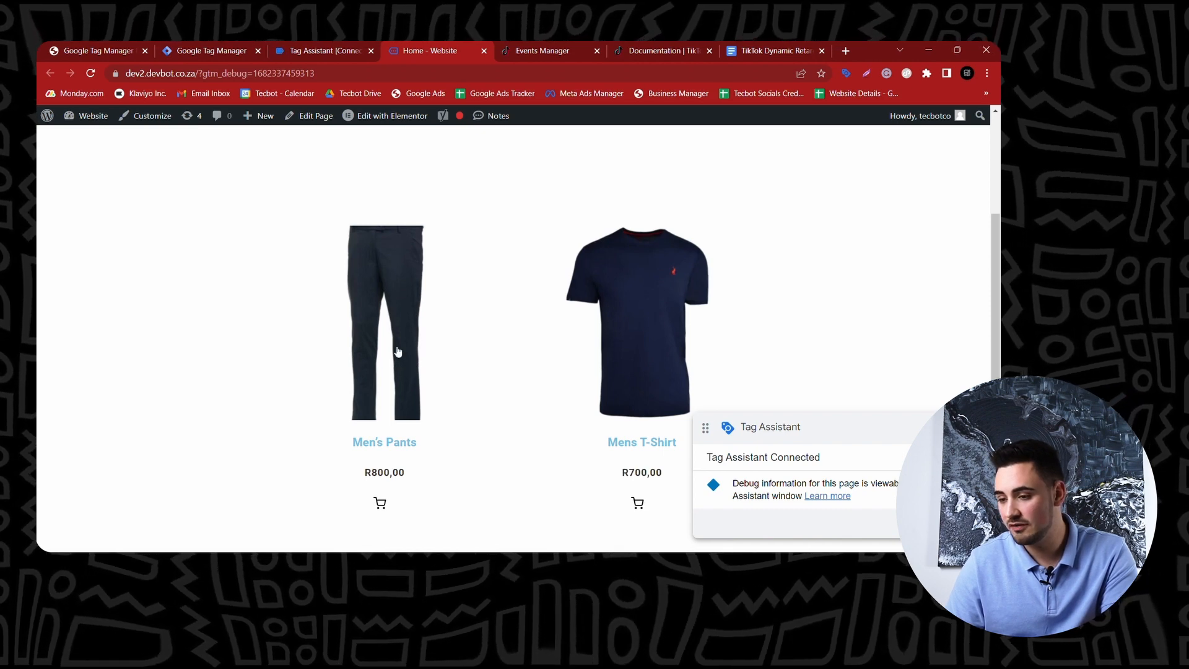
{"action": "scroll", "coordinate": [395, 334], "scroll_direction": "down", "scroll_amount": 1}
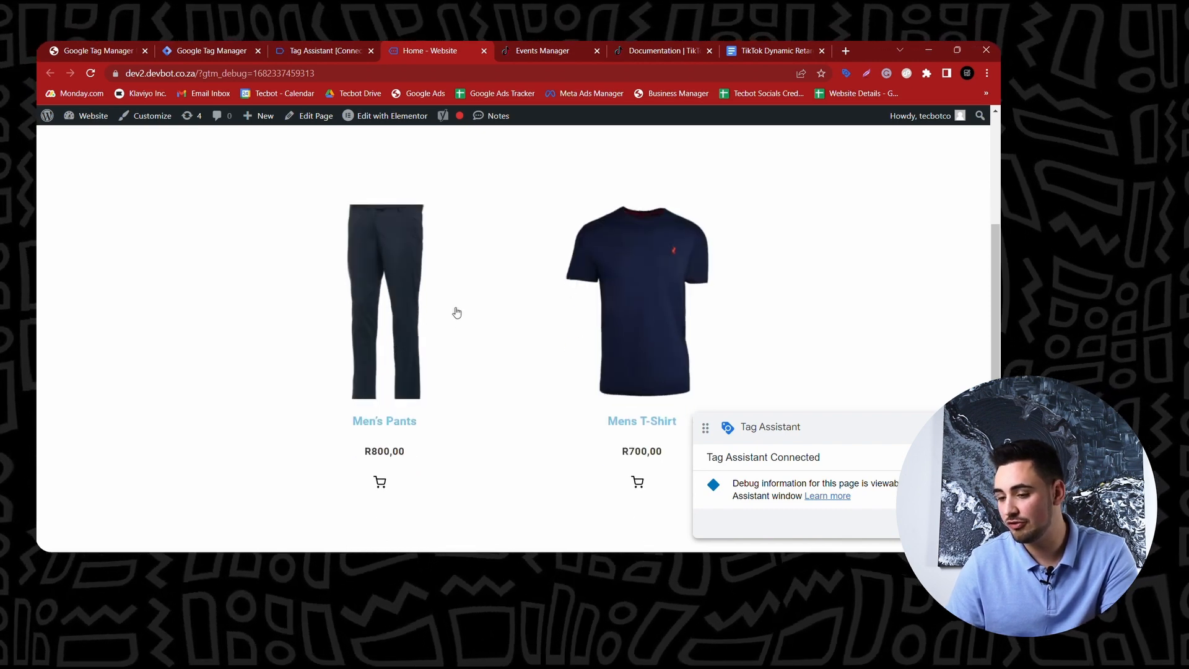
{"action": "left_click", "coordinate": [409, 345]}
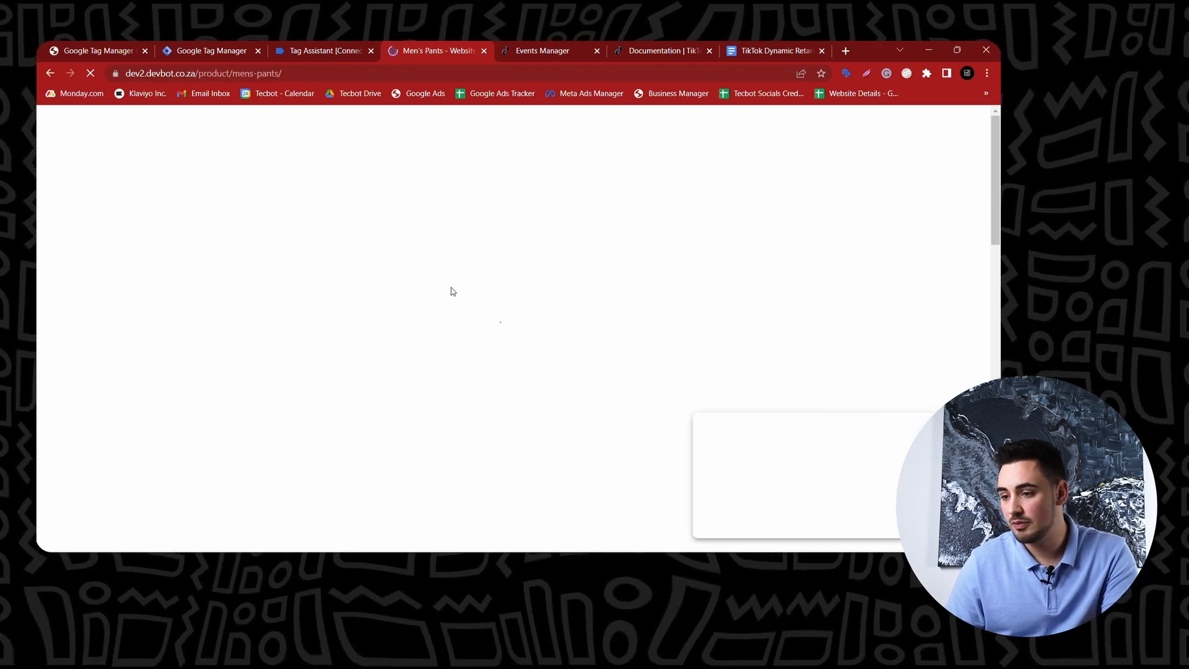
{"action": "left_click", "coordinate": [322, 47]}
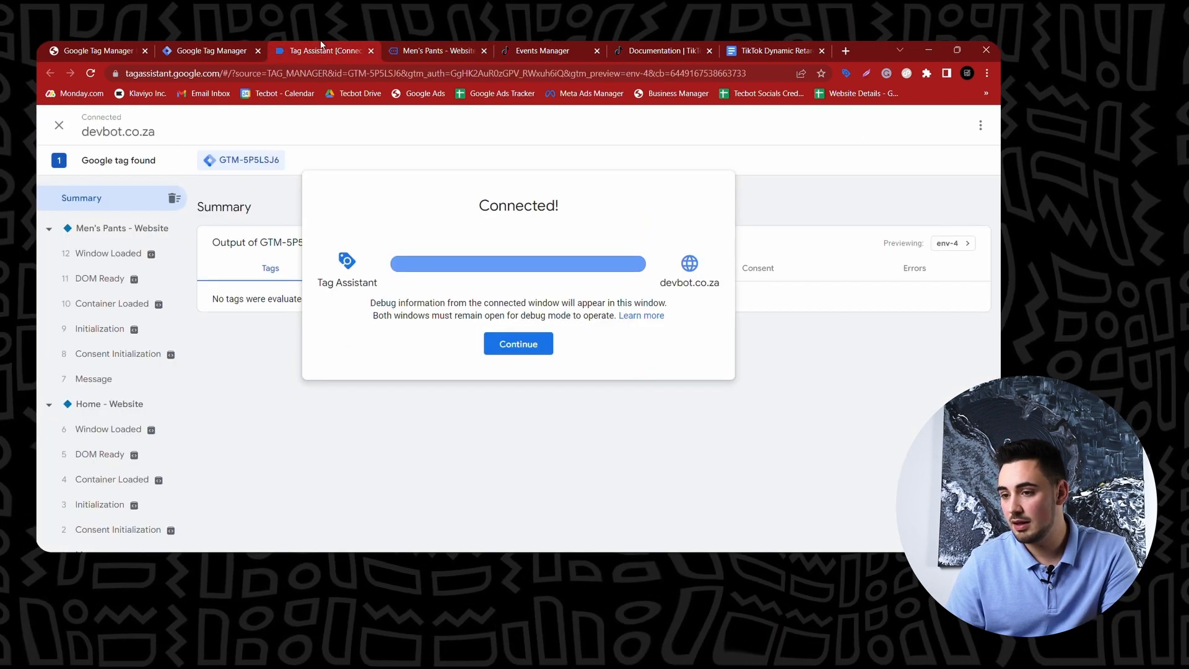
{"action": "left_click", "coordinate": [512, 342]}
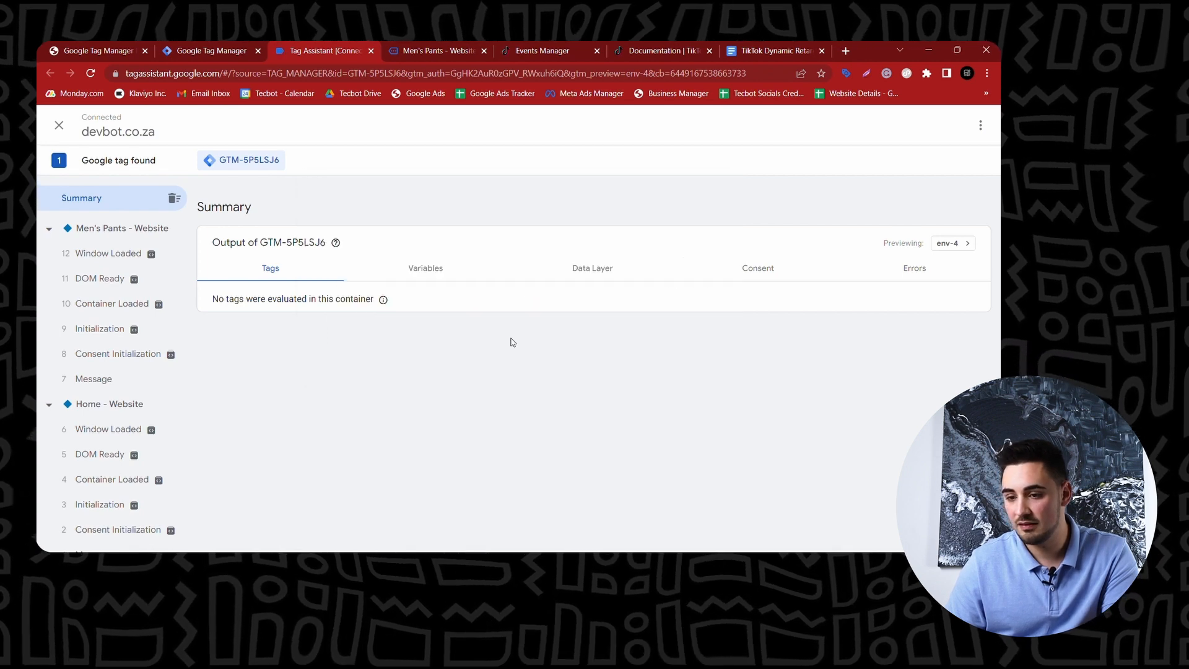
Examine the data layer values recorded at the Men's Pants page's Window Loaded event, especially the postID entry.
{"action": "left_click", "coordinate": [105, 230]}
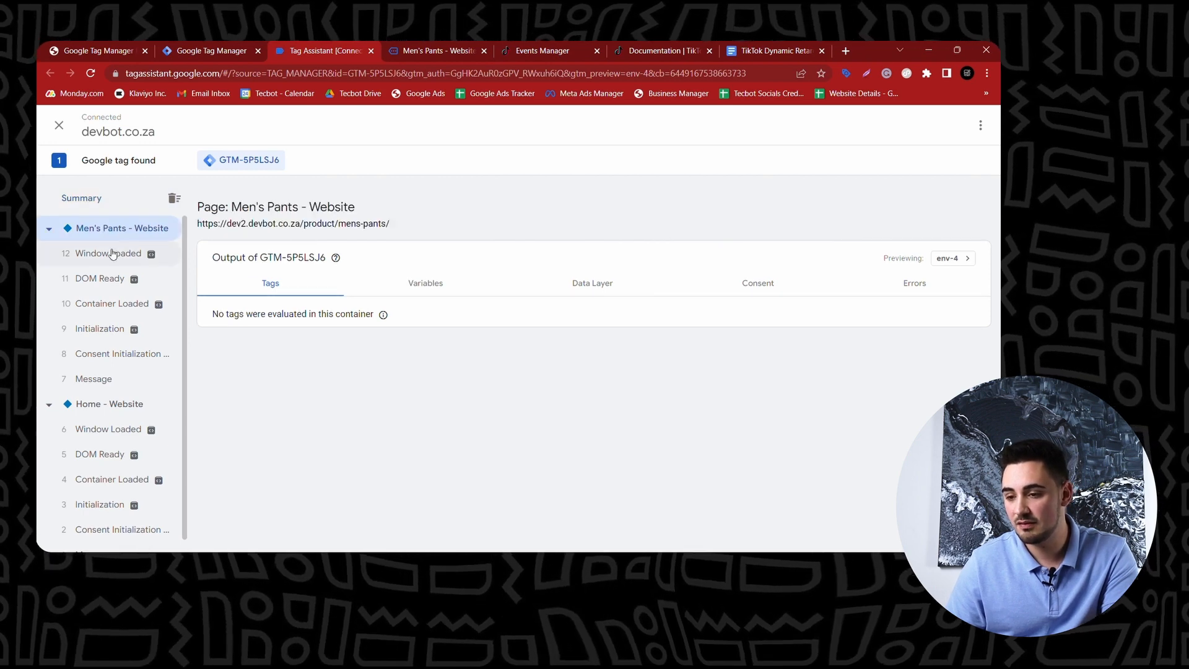
{"action": "left_click", "coordinate": [112, 253]}
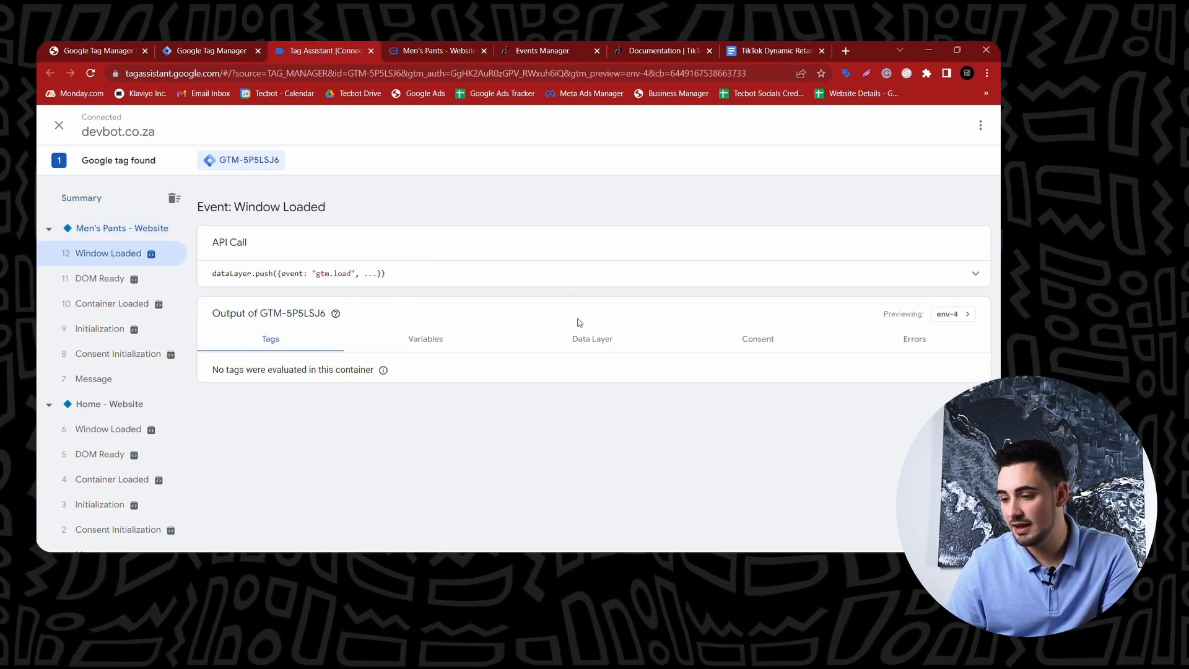
{"action": "left_click", "coordinate": [596, 339]}
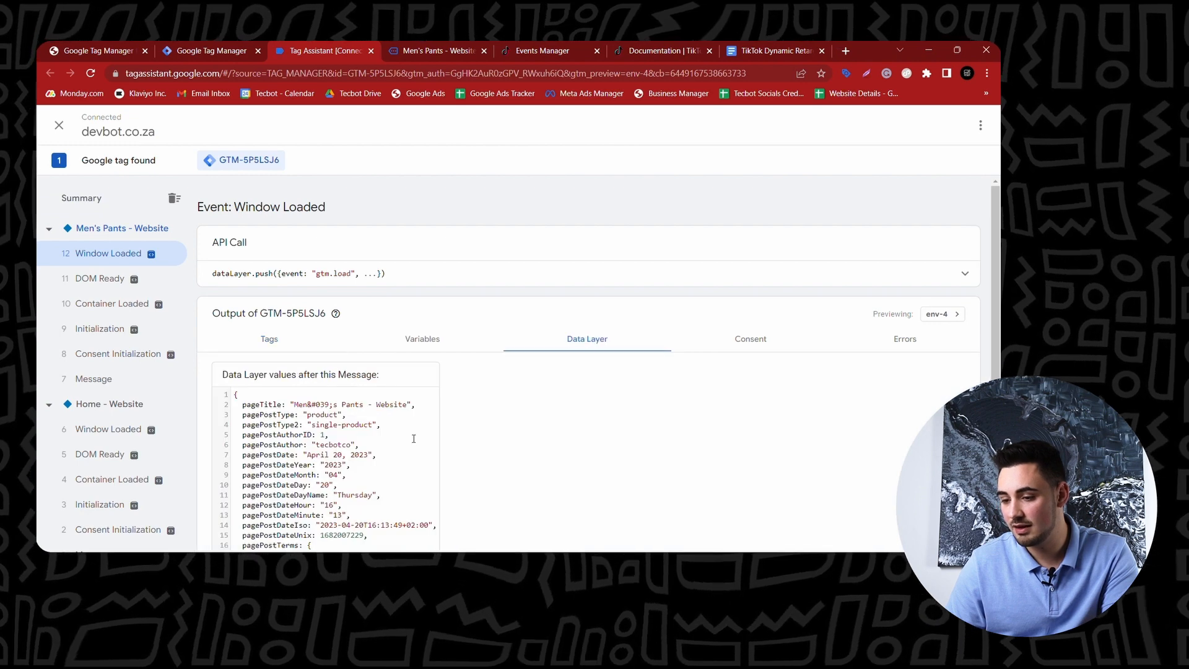
{"action": "scroll", "coordinate": [414, 438], "scroll_direction": "down", "scroll_amount": 2}
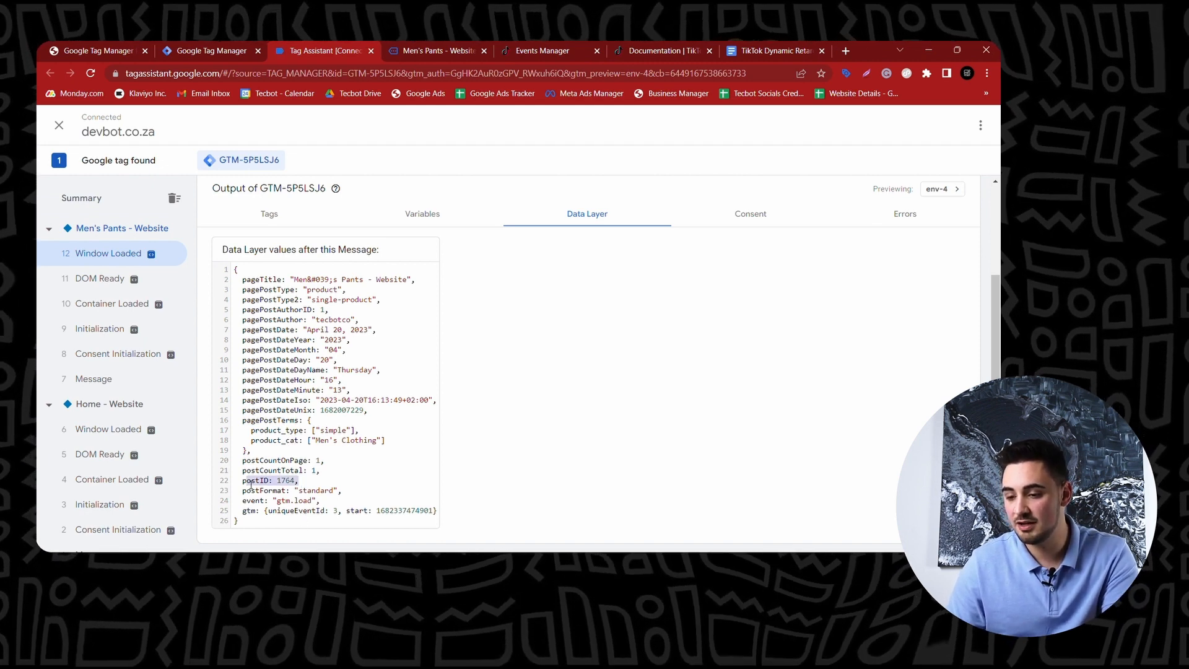
{"action": "left_click", "coordinate": [325, 484]}
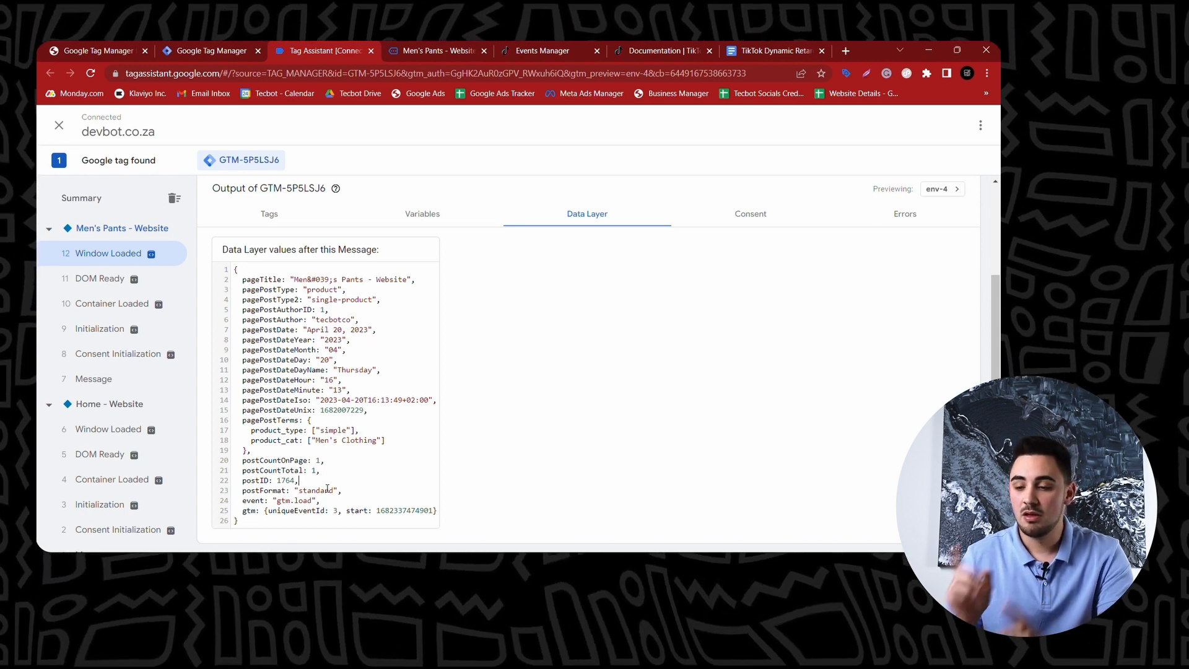
{"action": "left_click_drag", "start_coordinate": [299, 480], "coordinate": [247, 481]}
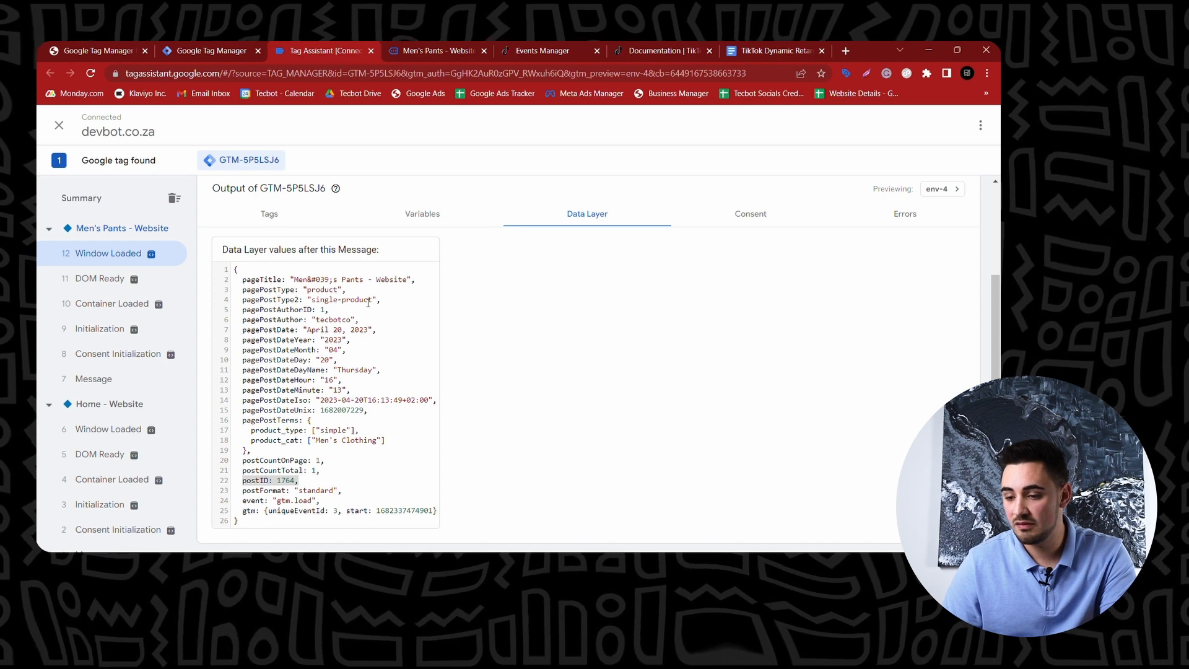
In TikTok Events Manager, start completing the setup of TECBOT_TEST_PIXEL with TikTok Pixel as connection method and manual pixel code installation.
{"action": "left_click", "coordinate": [232, 43]}
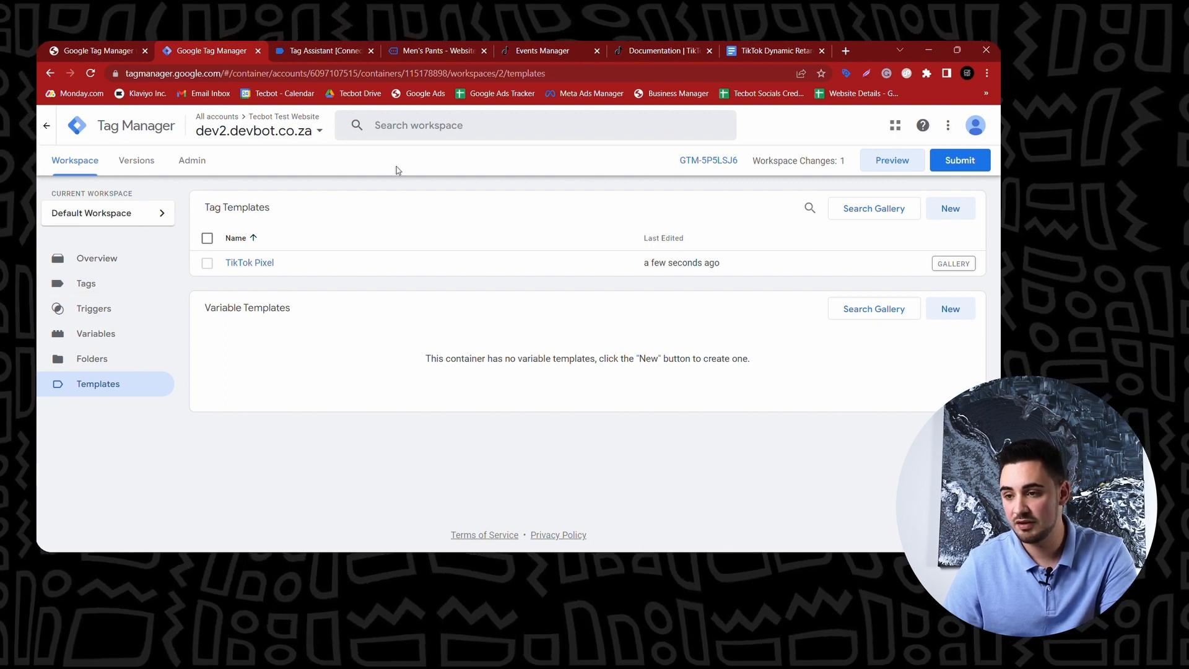
{"action": "left_click", "coordinate": [527, 50]}
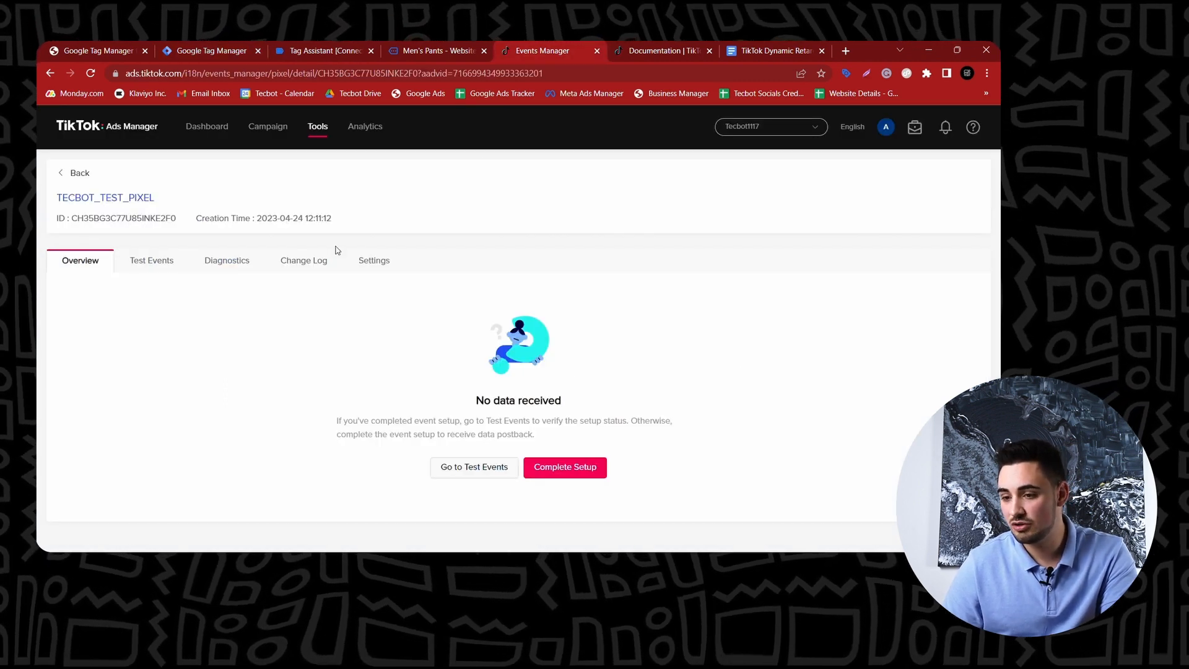
{"action": "left_click", "coordinate": [550, 470]}
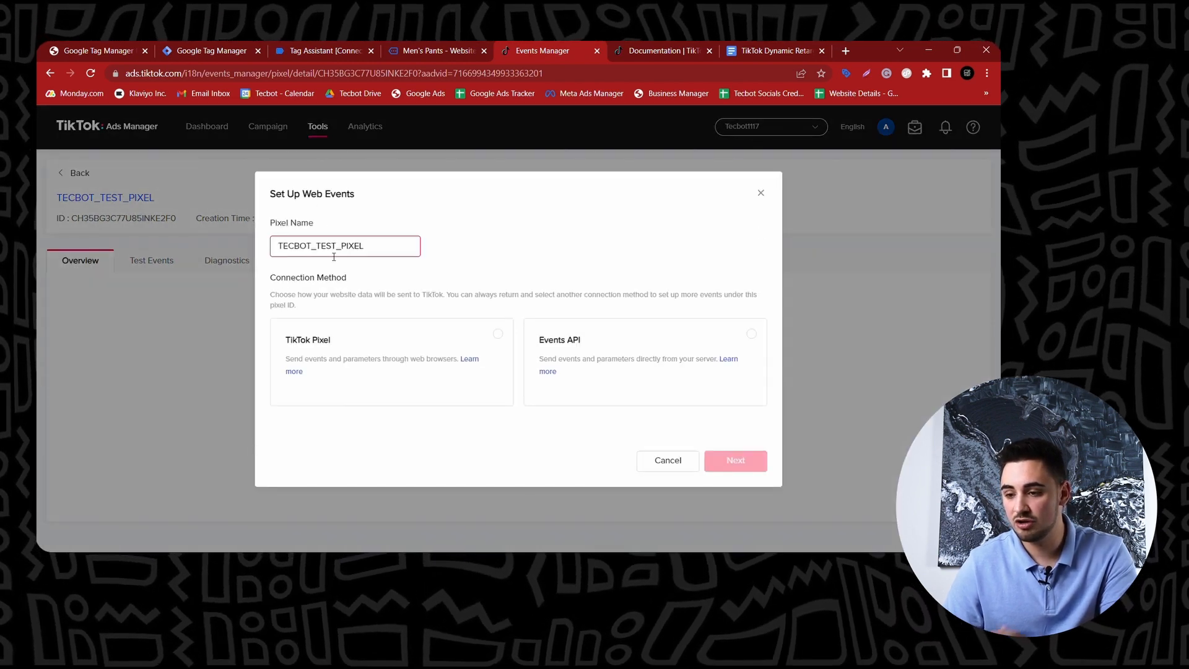
{"action": "left_click", "coordinate": [501, 334]}
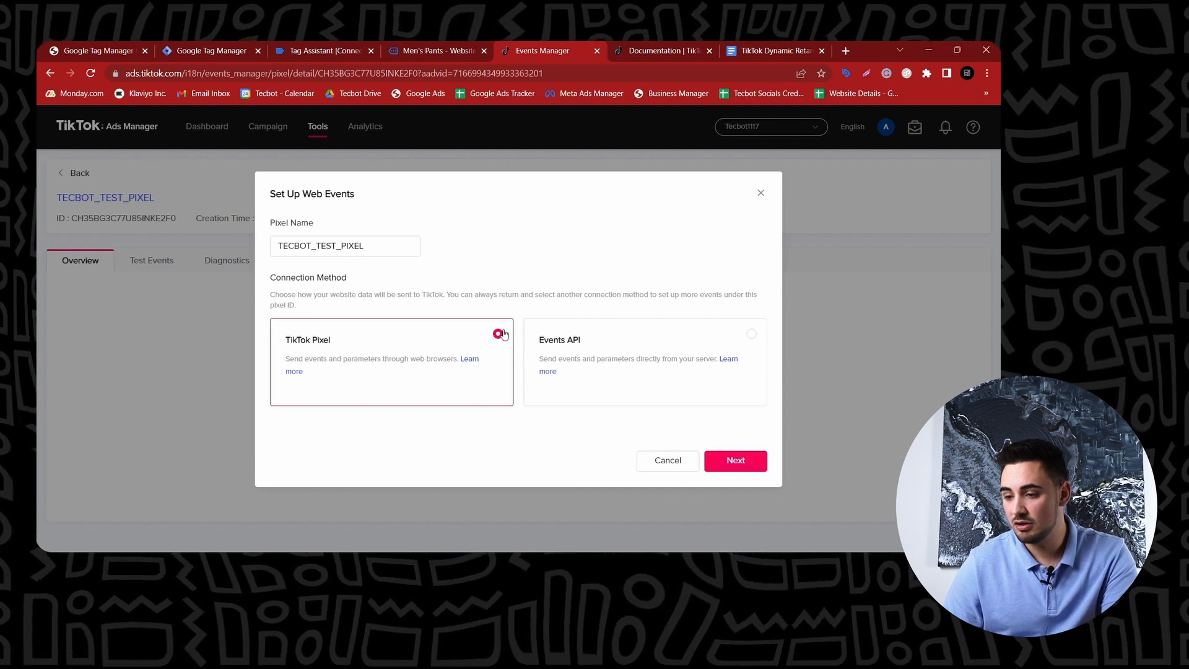
{"action": "left_click", "coordinate": [735, 459]}
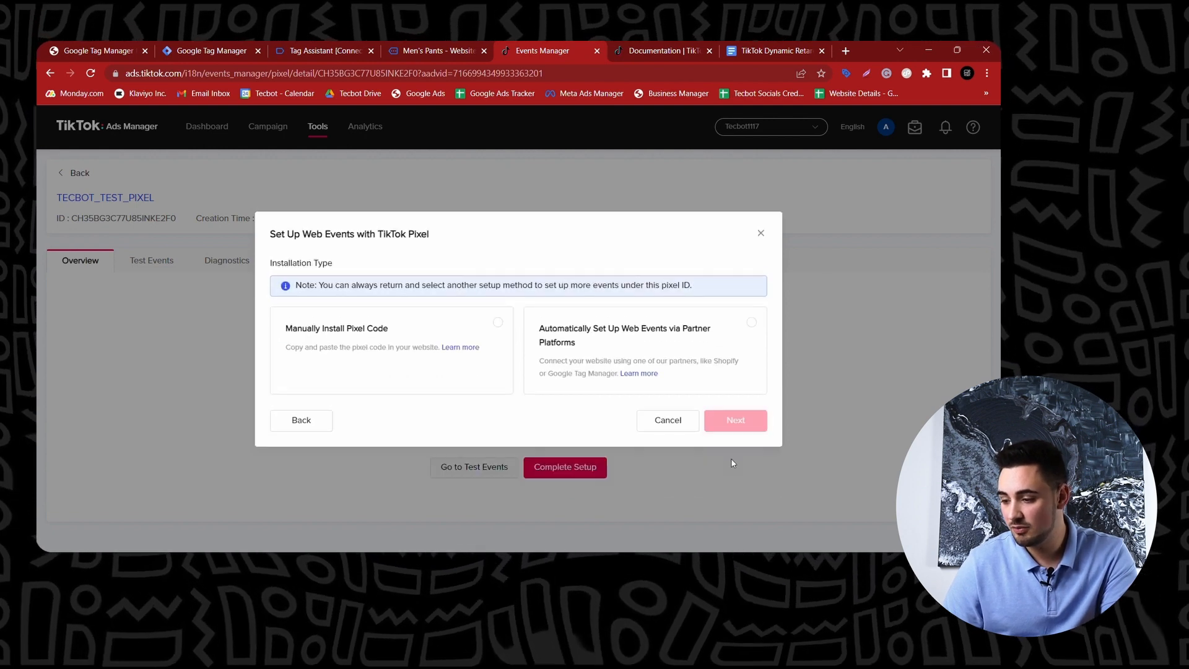
{"action": "left_click", "coordinate": [485, 330]}
{"action": "left_click", "coordinate": [736, 424]}
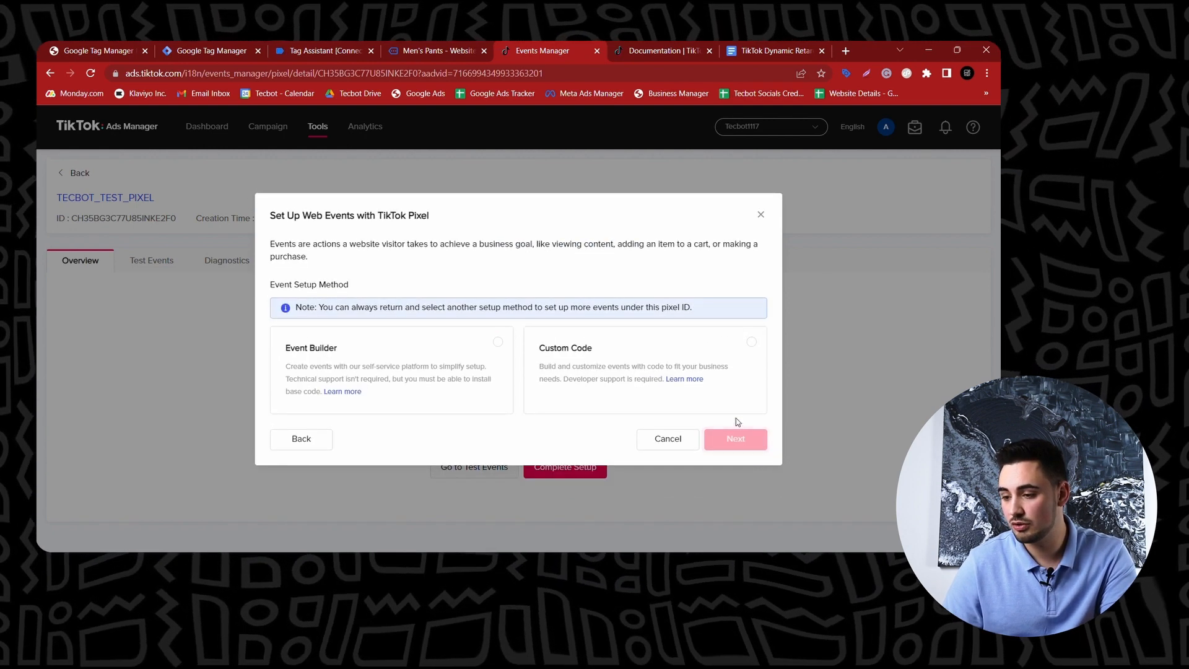
Choose Custom Code as the event setup method and copy the pixel code.
{"action": "left_click", "coordinate": [694, 351]}
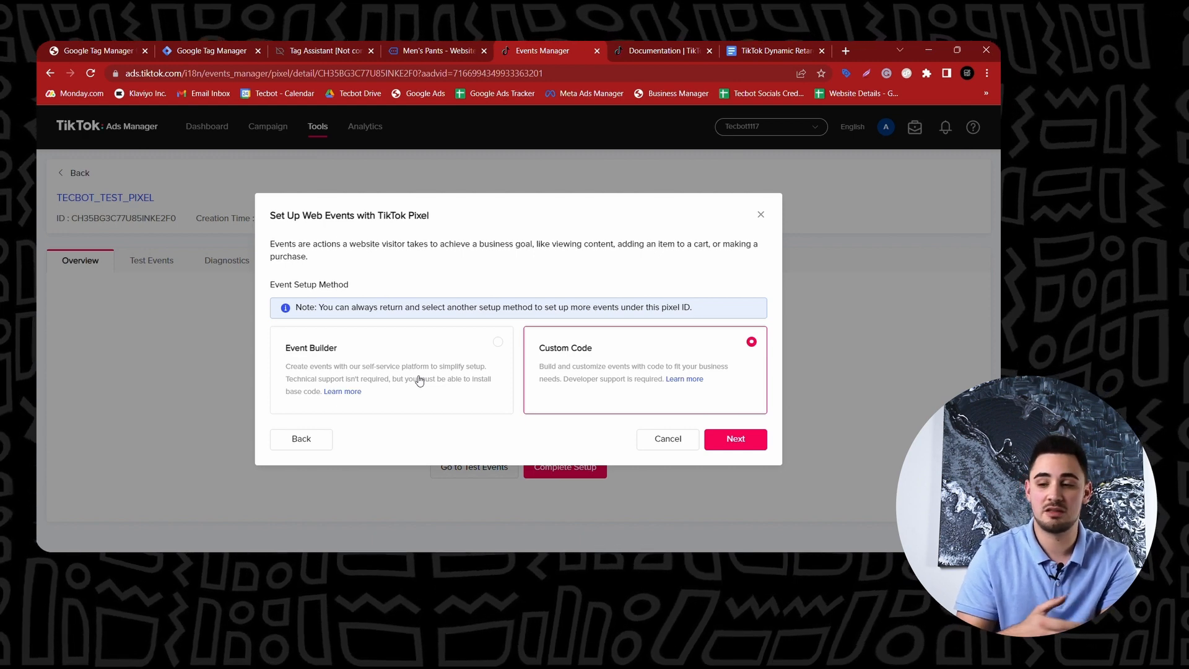
{"action": "left_click", "coordinate": [735, 438]}
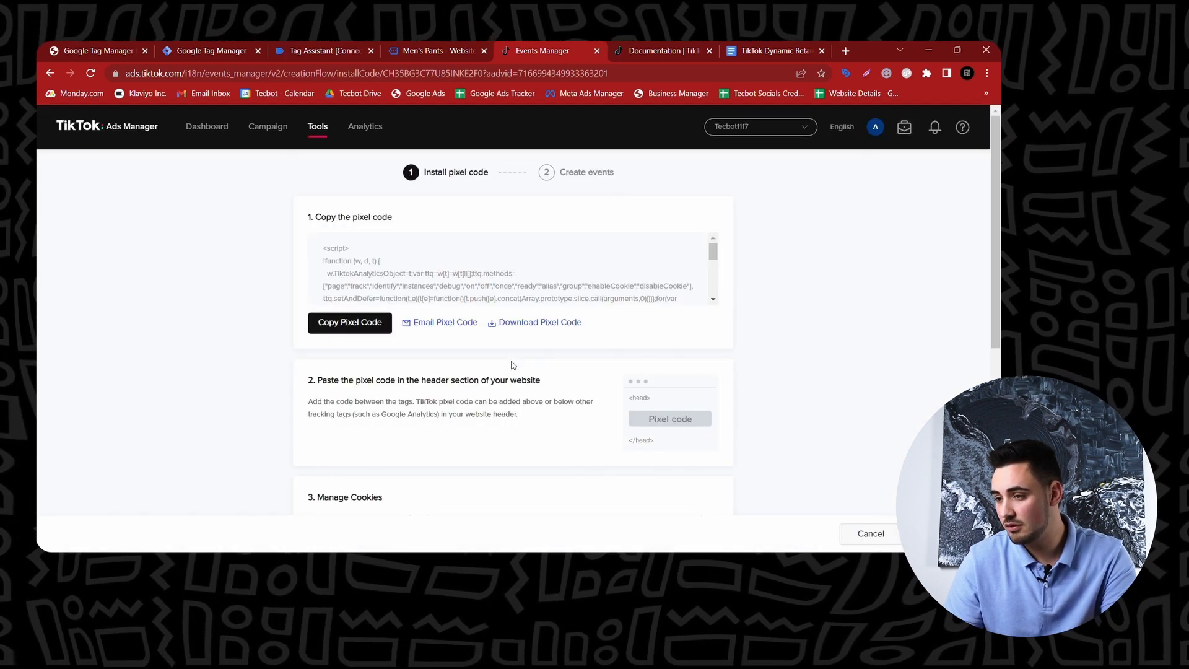
{"action": "mouse_move", "coordinate": [486, 265]}
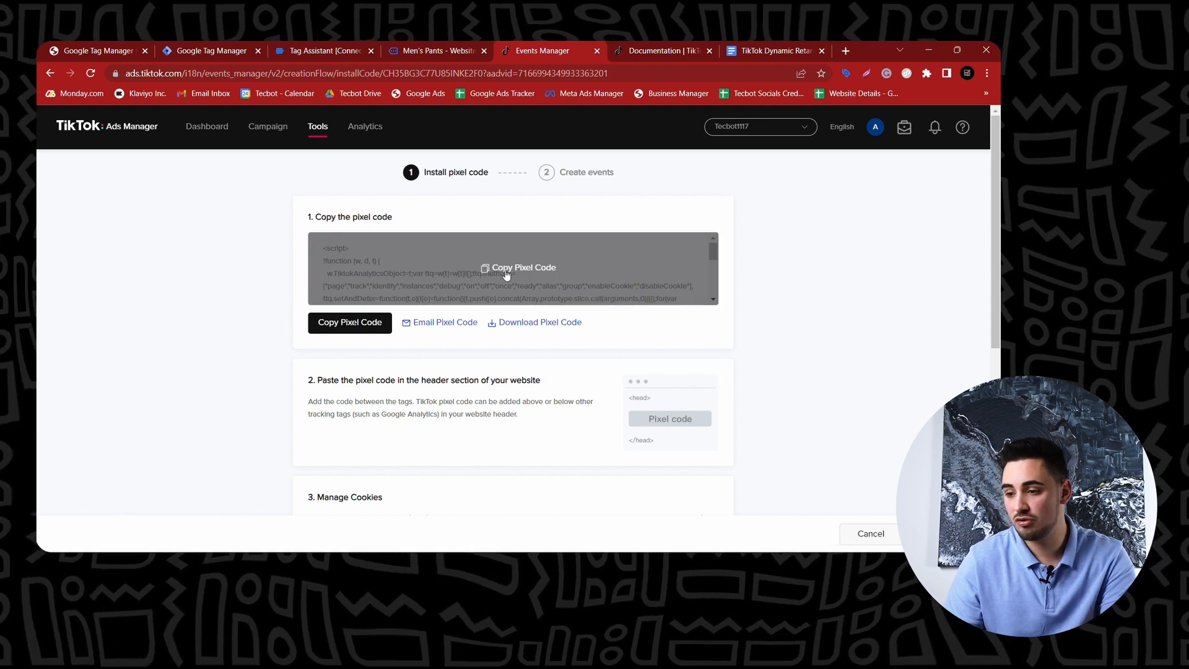
{"action": "left_click", "coordinate": [516, 272]}
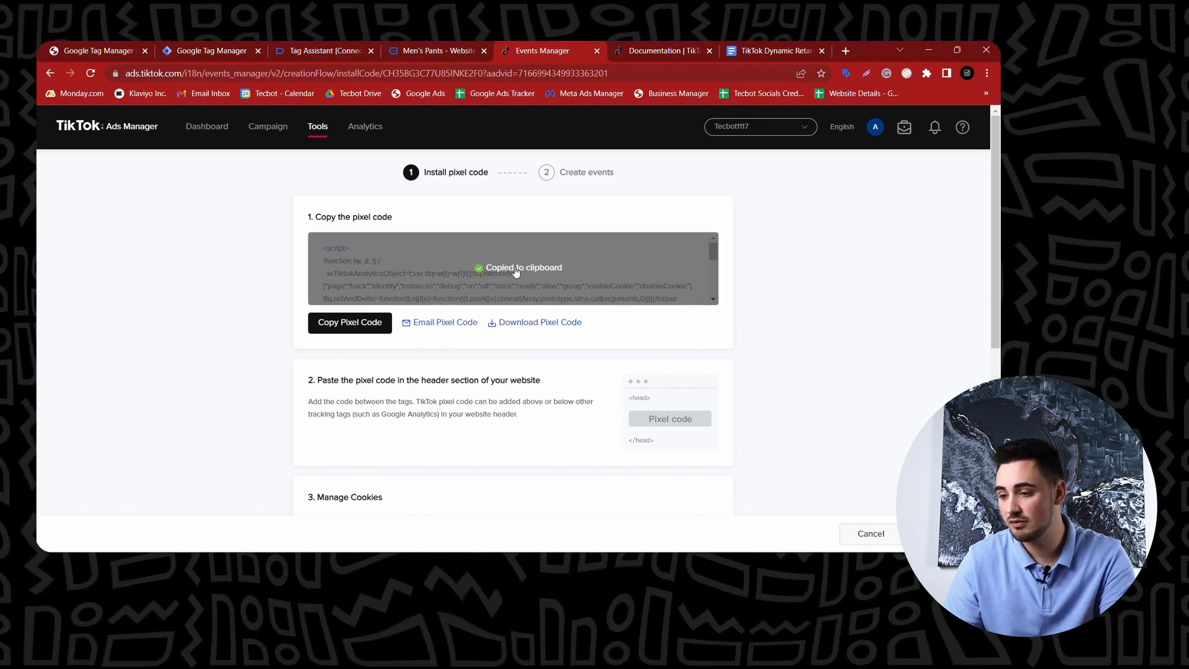
In the Tag Manager container, create a new tag named "TikTok Pixel".
{"action": "left_click", "coordinate": [199, 41]}
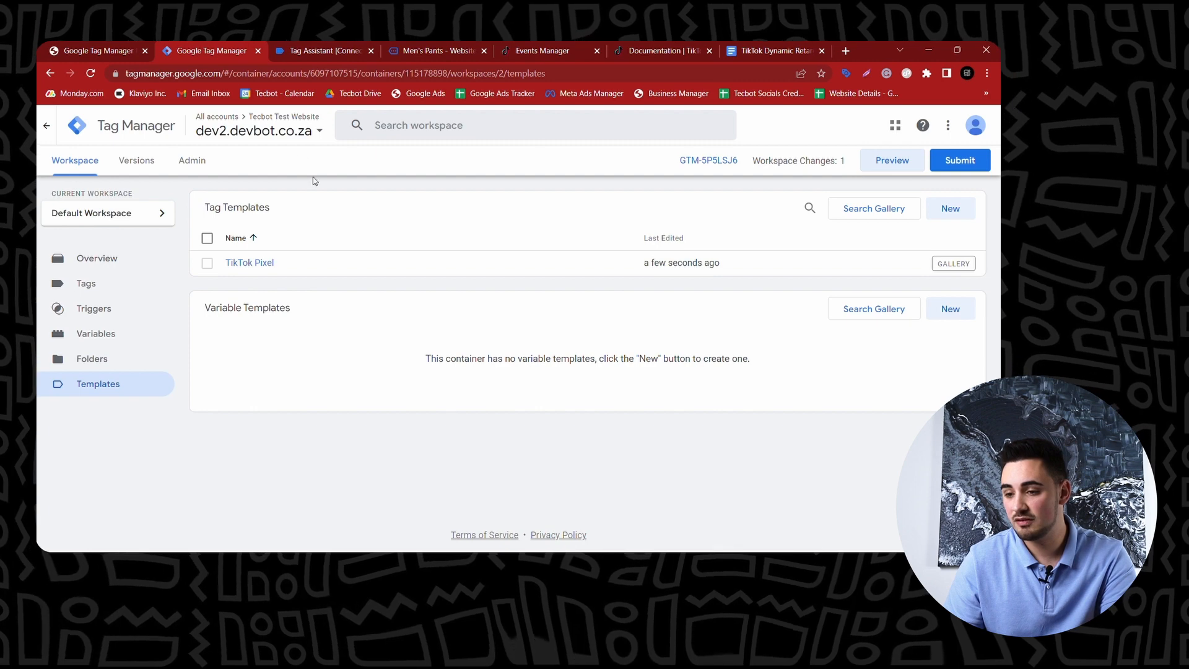
{"action": "left_click", "coordinate": [112, 284]}
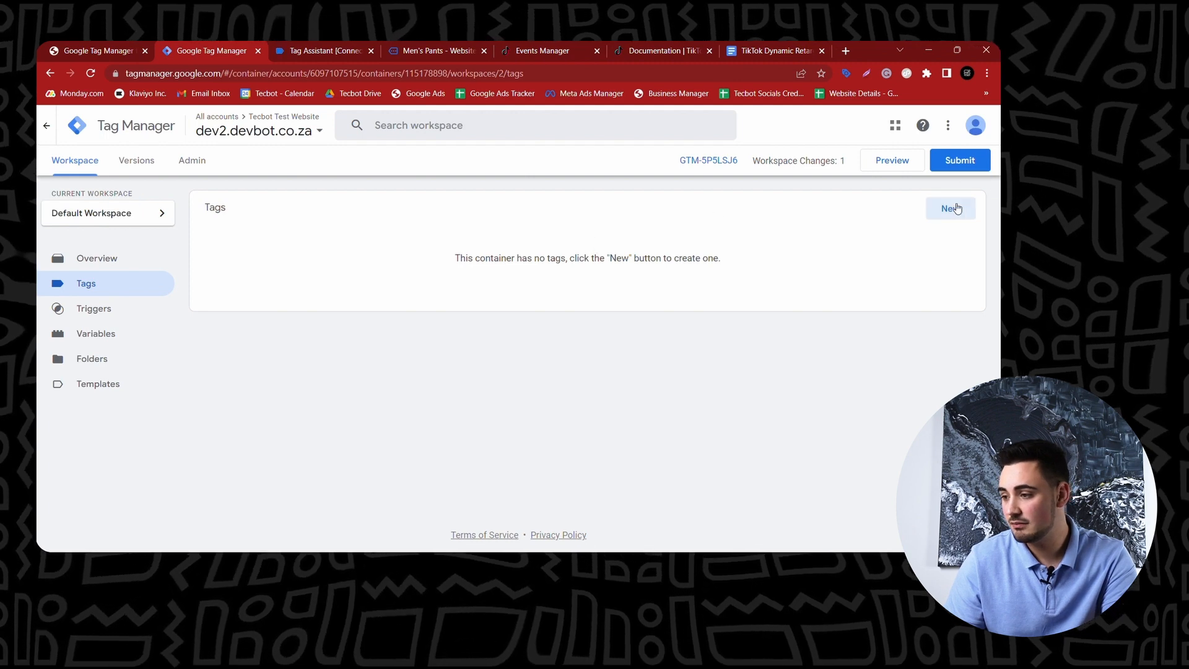
{"action": "left_click", "coordinate": [949, 208]}
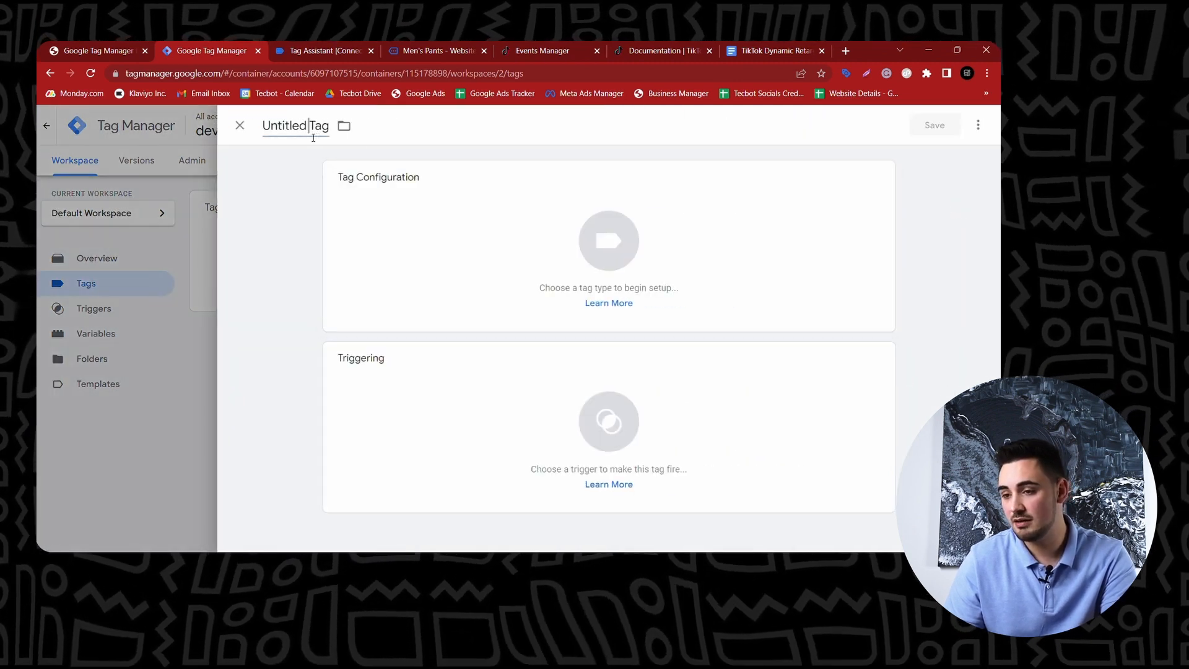
{"action": "left_click", "coordinate": [313, 132]}
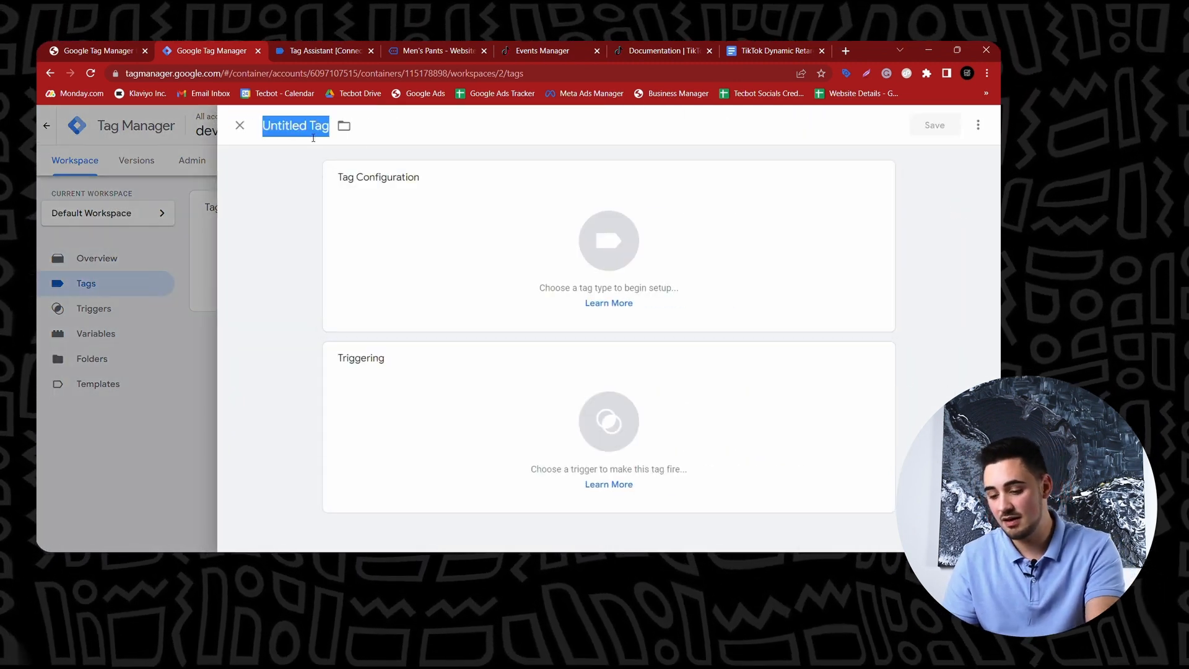
{"action": "type", "text": "TikTok"}
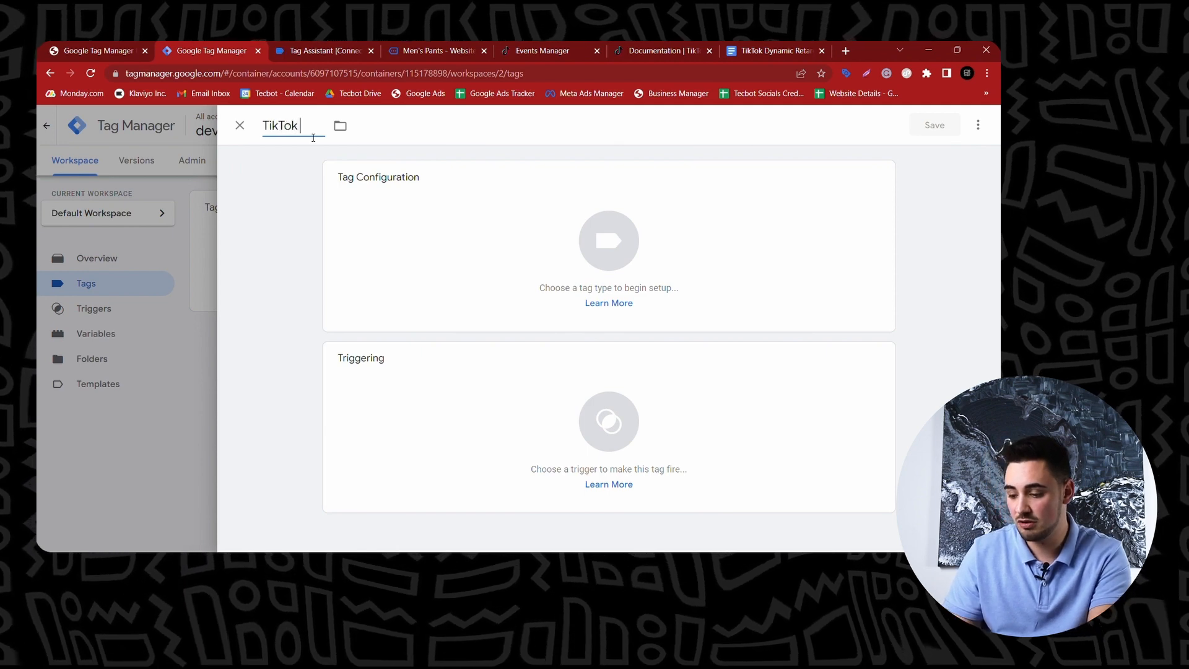
{"action": "type", "text": " Pixel"}
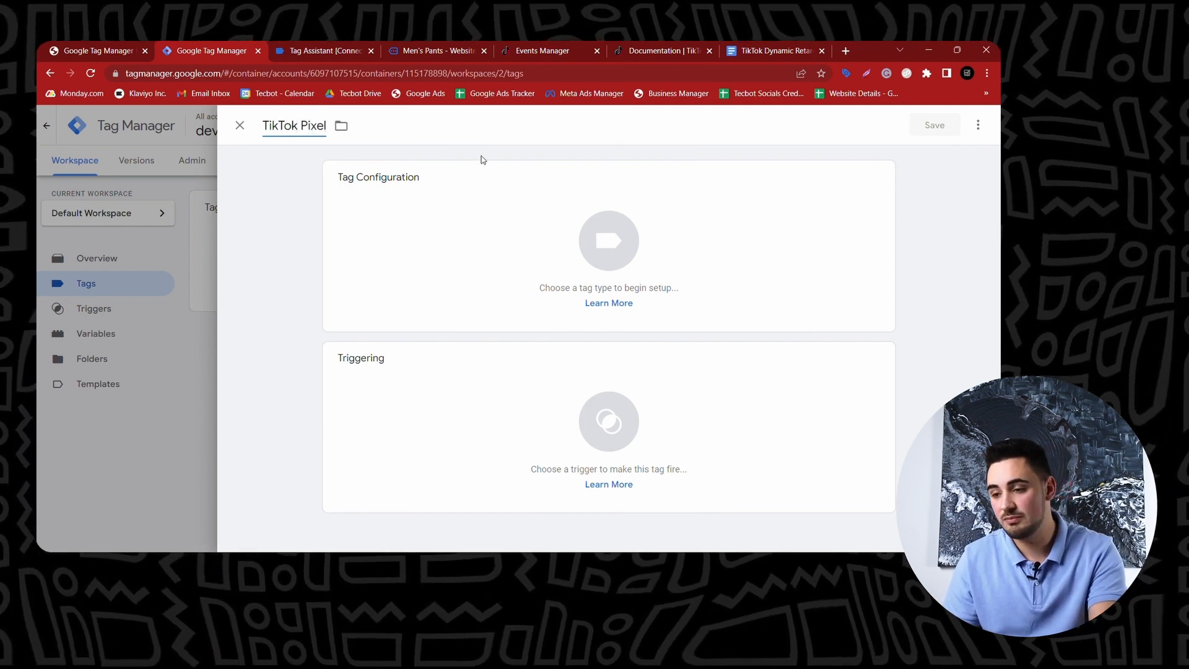
Make the tag a Custom HTML tag and paste the copied TikTok pixel code as its HTML.
{"action": "left_click", "coordinate": [501, 233]}
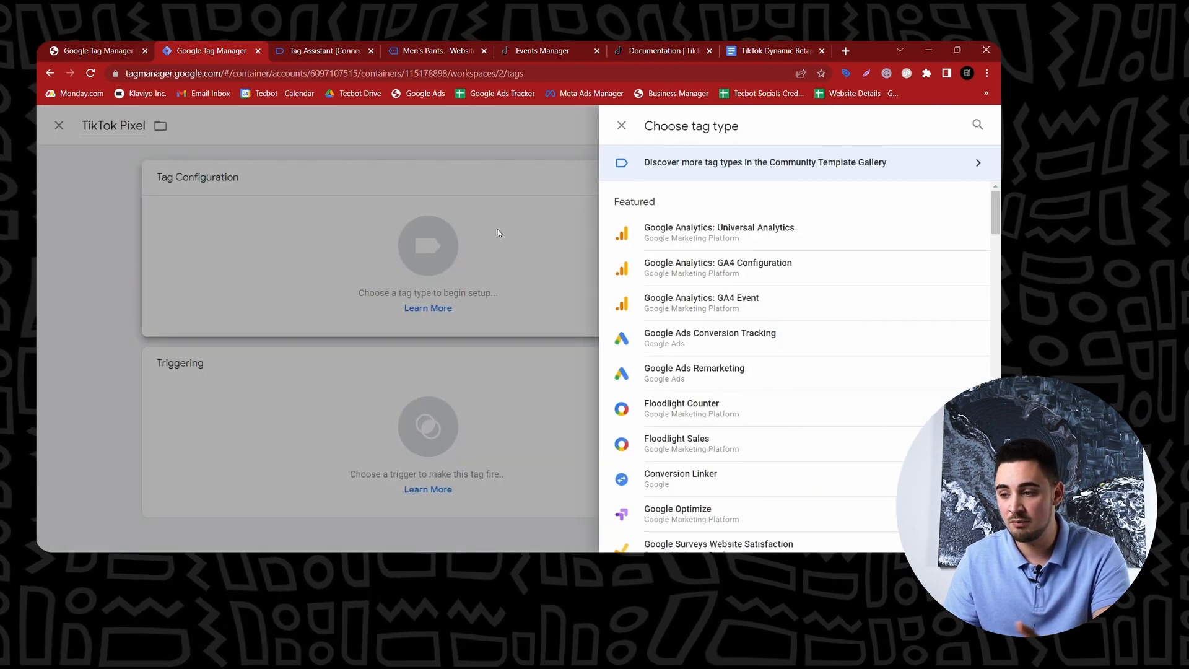
{"action": "scroll", "coordinate": [740, 366], "scroll_direction": "down", "scroll_amount": 1}
{"action": "scroll", "coordinate": [742, 364], "scroll_direction": "down", "scroll_amount": 4}
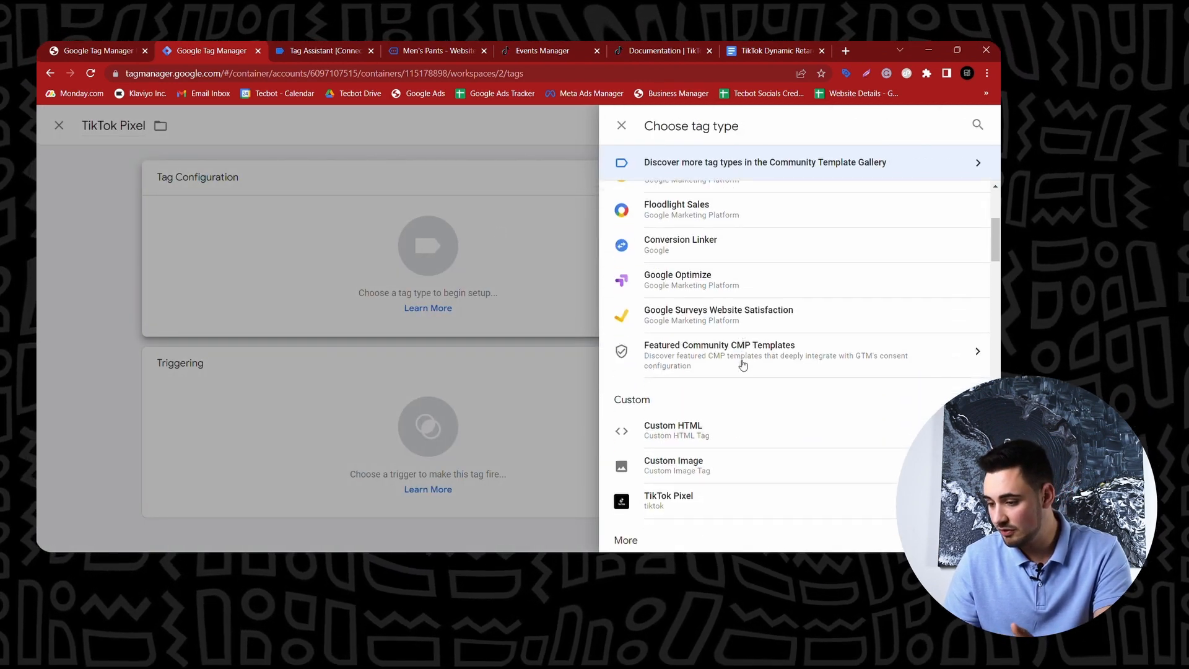
{"action": "left_click", "coordinate": [690, 371]}
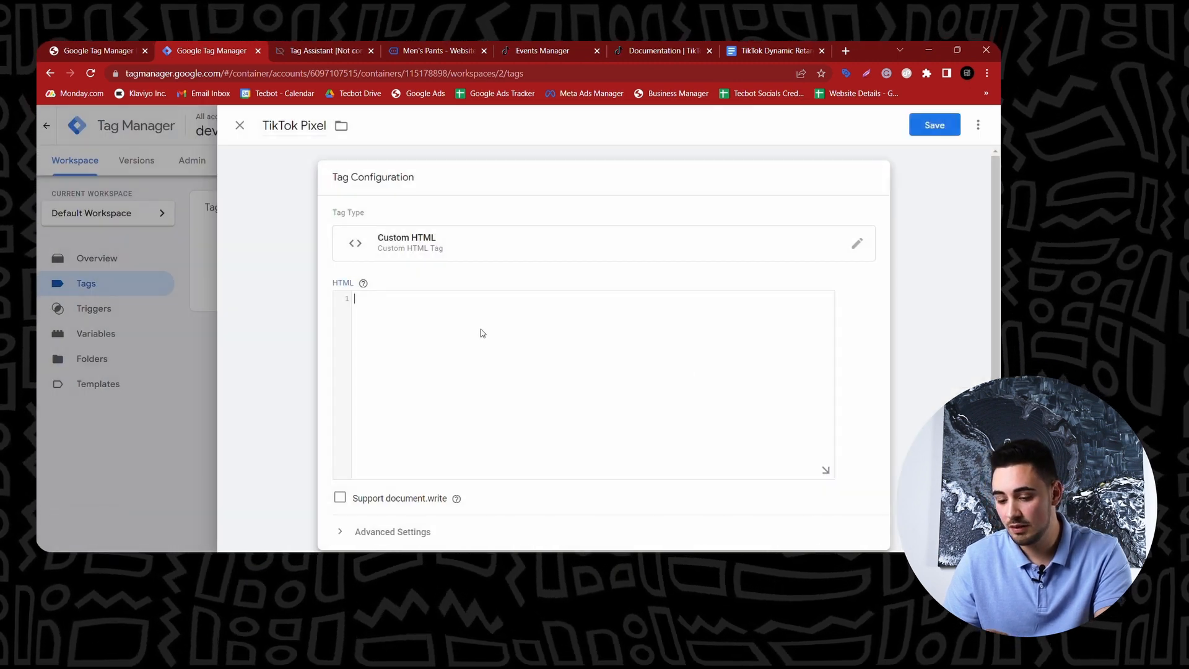
{"action": "left_click", "coordinate": [482, 333]}
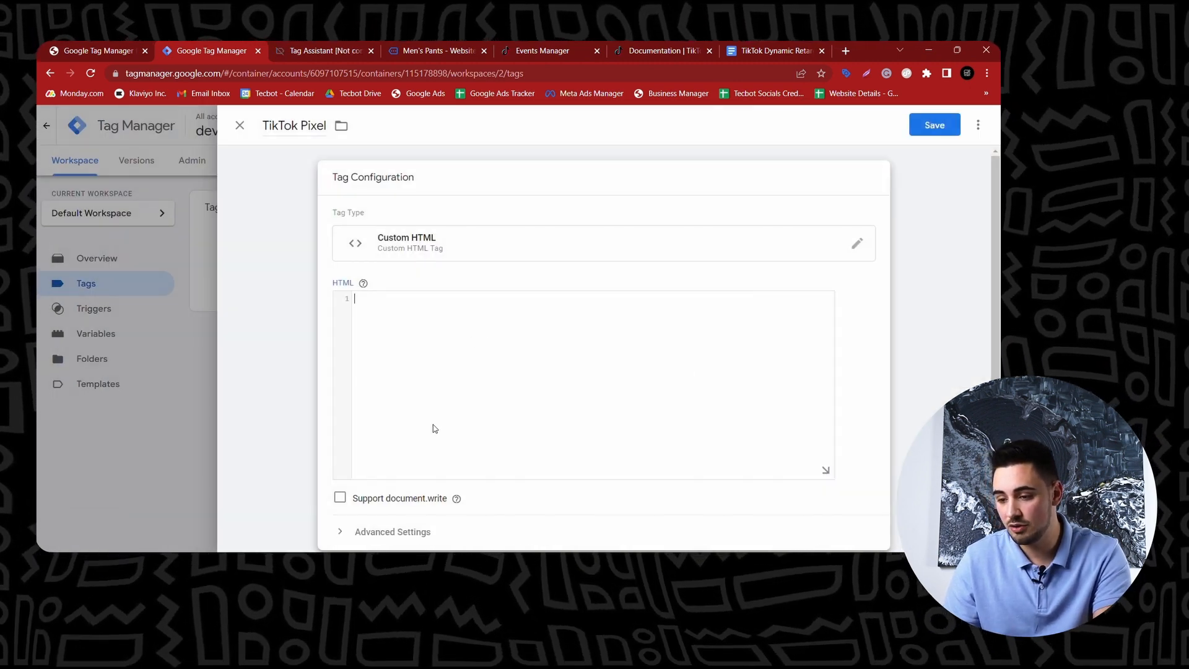
{"action": "type", "text": "<script> !function (w, d, t) {   w.TiktokAnalyticsObject=t;var ttq=w[t]=w[t]||[];ttq.methods=[\"page\",\"track\",\"identify\",\"instances\",\"debug\",\"on\",\"off\",\"once\",\"ready\",\"alias\",\"group\",\"enableCookie\",\"disableCookie\"],ttq.setAndDefer=function(t,e){t[e]=function(){t.push([e].concat(Array.prototype.slice.call(arguments,0)))}};for(var i=0;i<ttq.methods.length;i++)ttq.setAndDefer(ttq,ttq.methods[i]);ttq.instance=function(t){for(var e=ttq._i[t]||[],n=0;n<ttq.methods.length;n++)ttq.setAndDefer(e,ttq.methods[n]);return e},ttq.load=function(e,n){var i=\"https://analytics.tiktok.com/i18n/pixel/events.js\";ttq._i=ttq._i||{},ttq._i[e]=[],ttq._i[e]._u=i,ttq._t=ttq._t||{},ttq._t[e]=+new Date,ttq._o=ttq._o||{},ttq._o[e]=n||{};var o=document.createElement(\"script\");o.type=\"text/javascript\",o.async=!0,o.src=i+\"?sdkid=\"+e+\"&lib=\"+t;var a=document.getElementsByTagName(\"script\")[0];a.parentNode.insertBefore(o,a)};    ttq.load('CH35BG3C77U85INKE2F0');   ttq.page(); }(window, document, 'ttq'); </script>"}
Set the tag to fire on the All Pages page view trigger and save it.
{"action": "scroll", "coordinate": [607, 351], "scroll_direction": "down", "scroll_amount": 2}
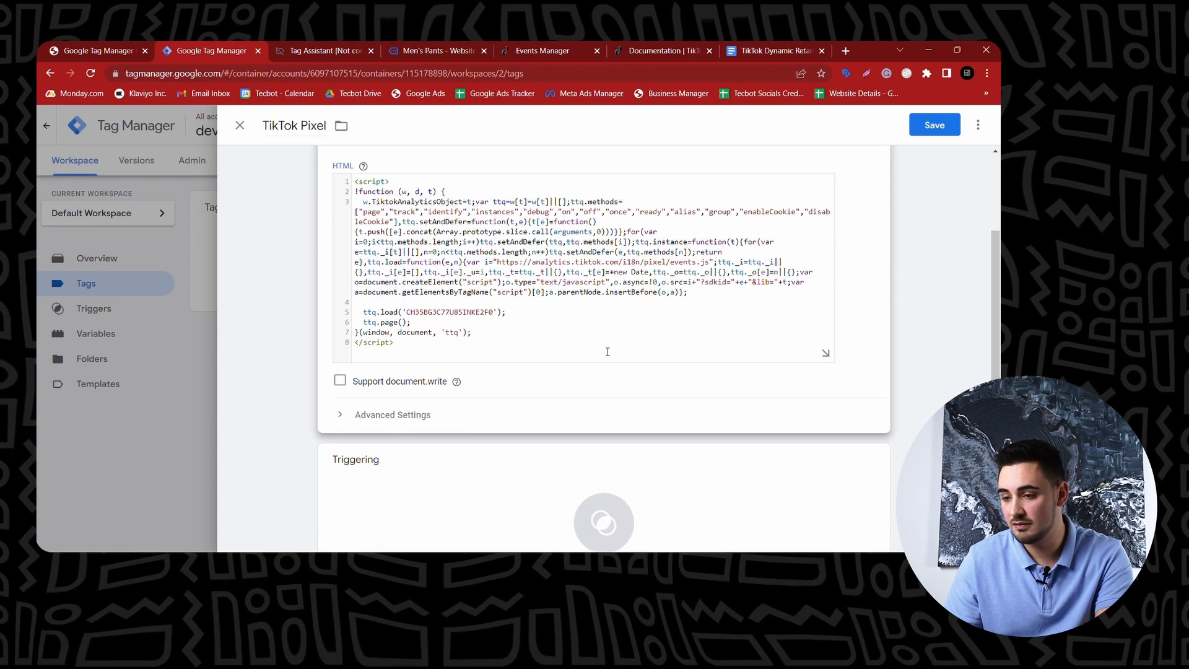
{"action": "scroll", "coordinate": [486, 327], "scroll_direction": "down", "scroll_amount": 2}
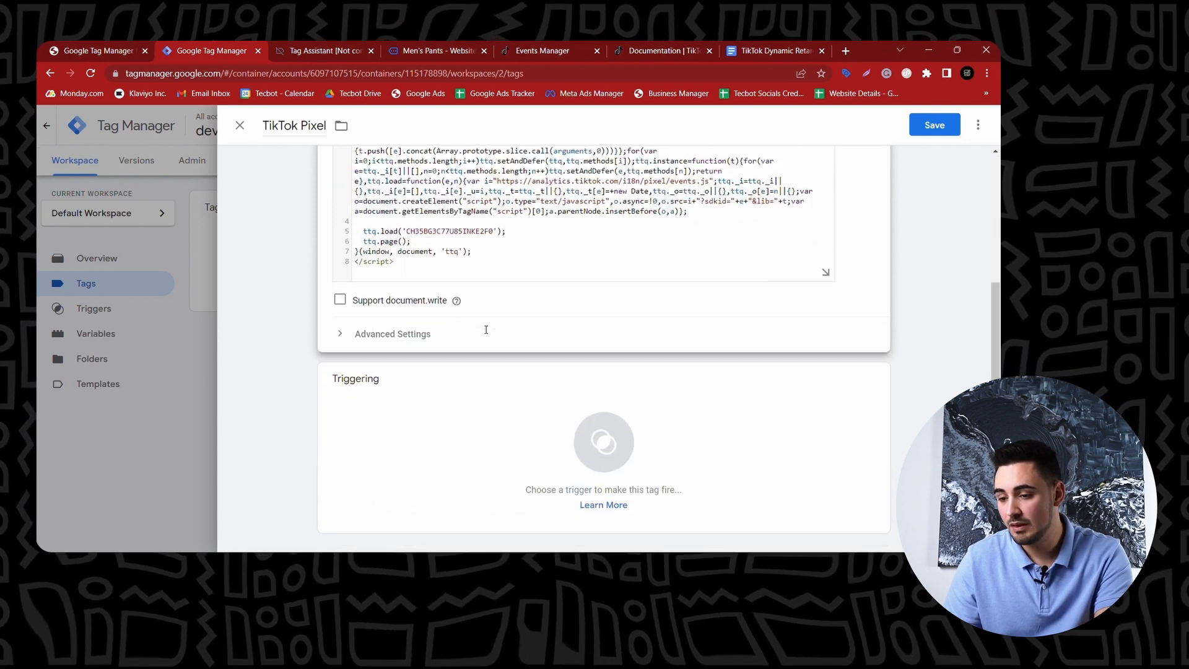
{"action": "left_click", "coordinate": [537, 421]}
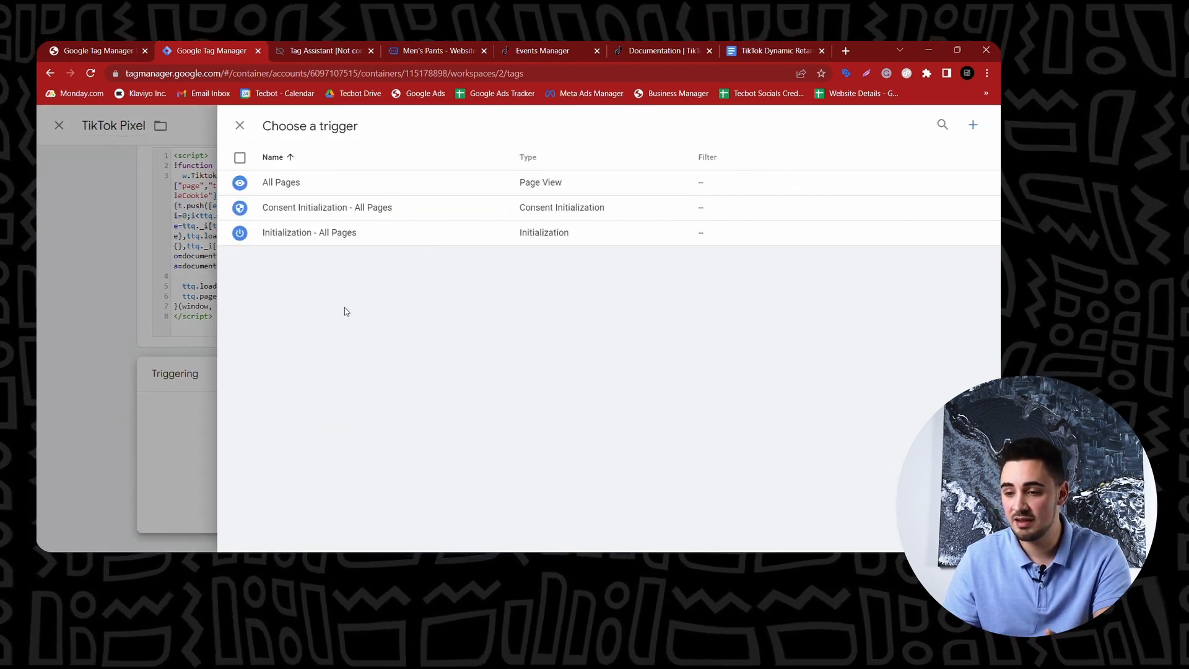
{"action": "left_click", "coordinate": [302, 187]}
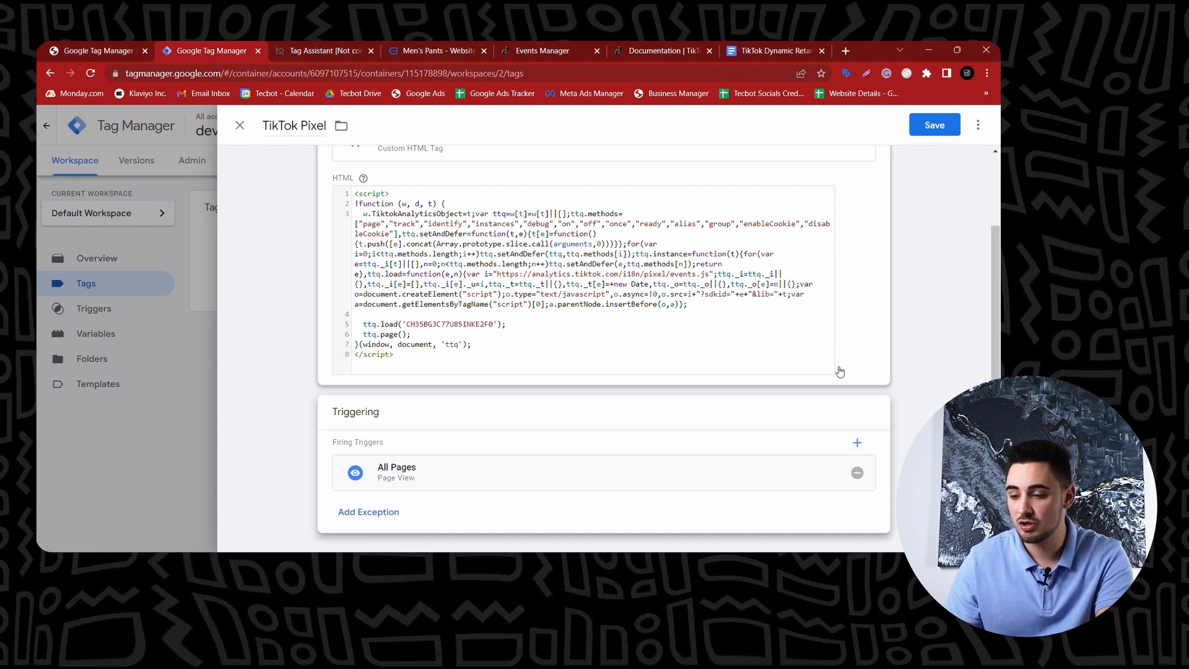
{"action": "scroll", "coordinate": [841, 371], "scroll_direction": "up", "scroll_amount": 1}
{"action": "scroll", "coordinate": [841, 372], "scroll_direction": "up", "scroll_amount": 1}
{"action": "left_click", "coordinate": [933, 125]}
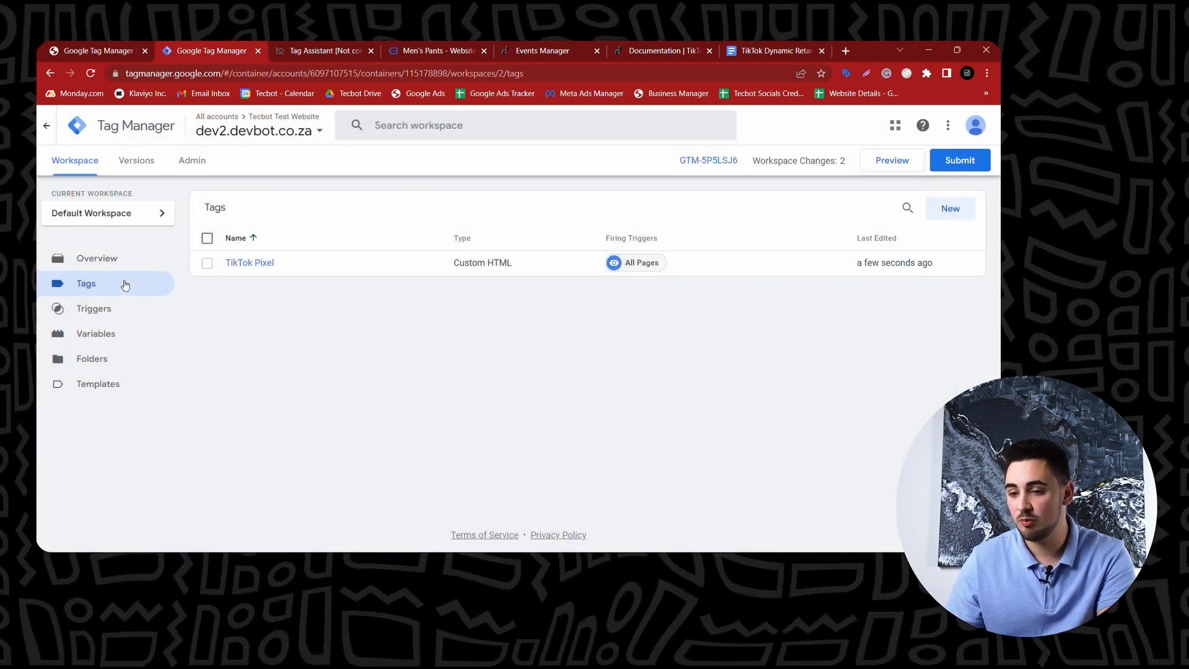
Create a new user-defined variable in the container and name it "DLV - Item_Id".
{"action": "left_click", "coordinate": [115, 336]}
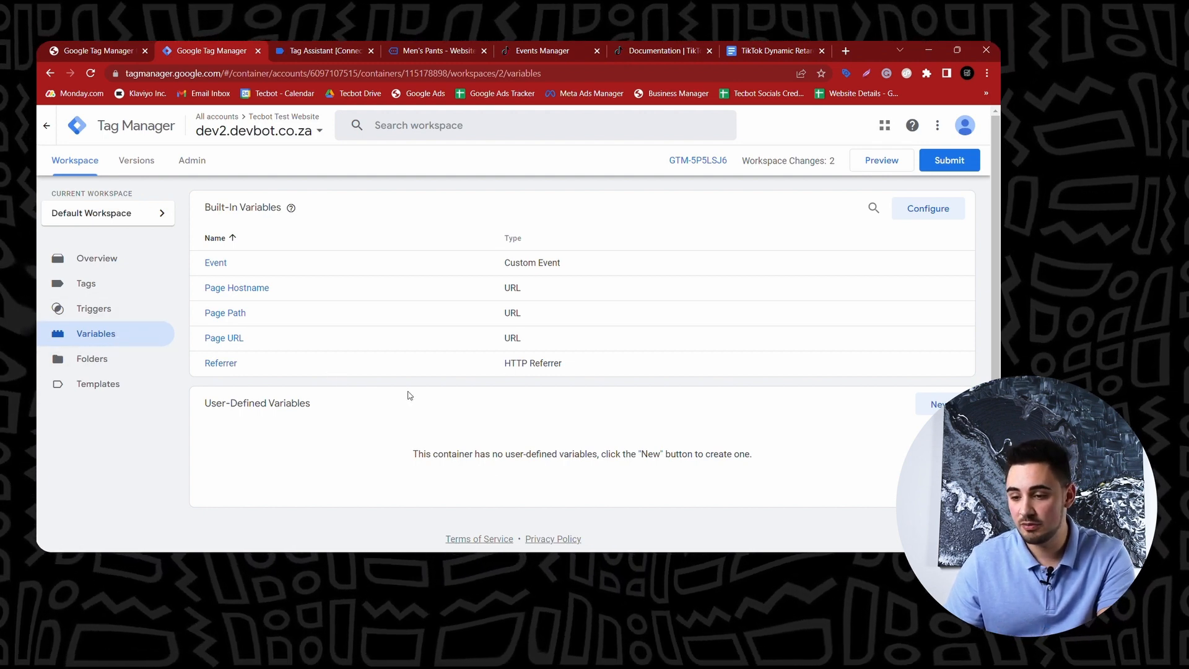
{"action": "left_click", "coordinate": [937, 405]}
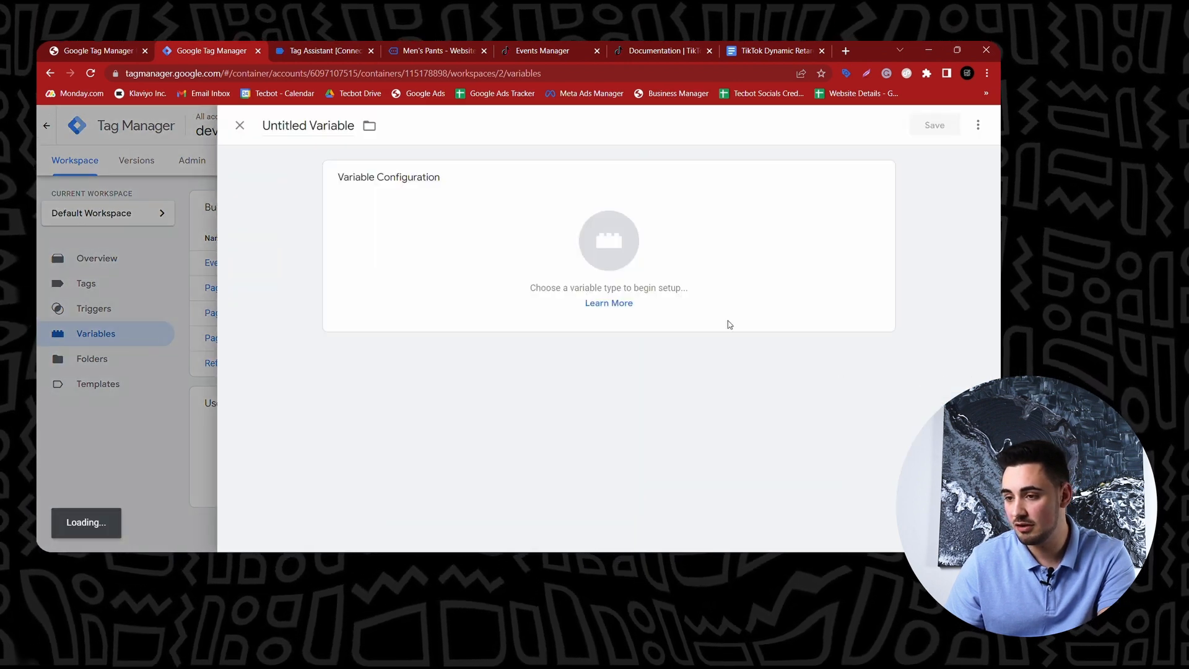
{"action": "left_click", "coordinate": [314, 126]}
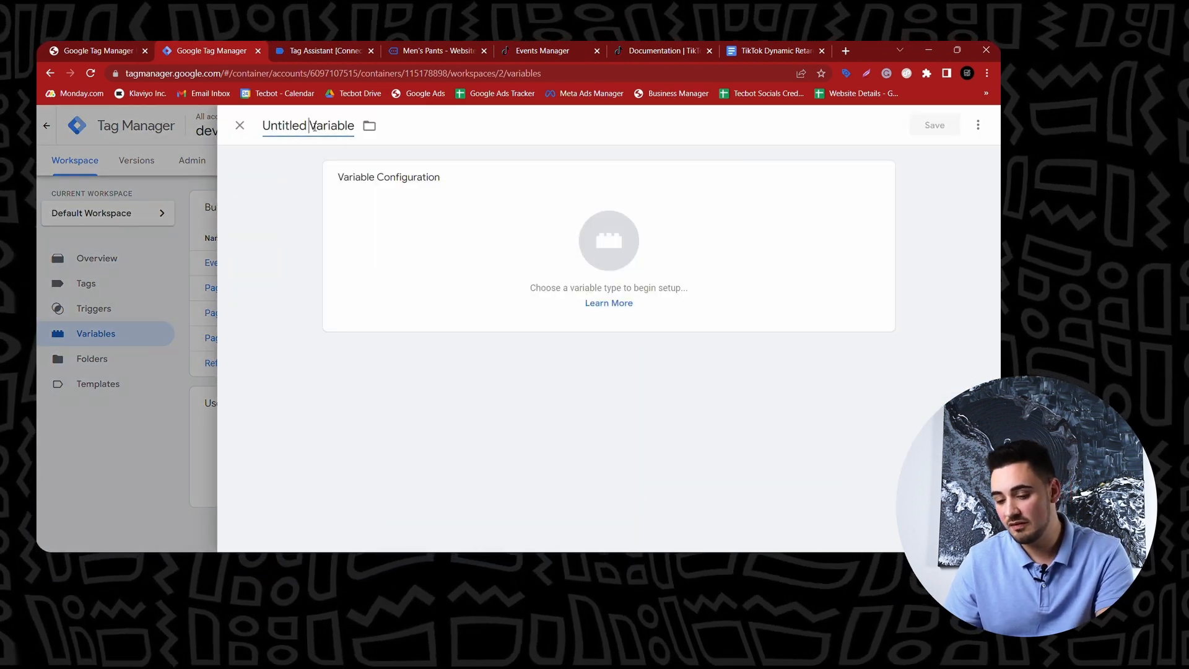
{"action": "key", "text": "ctrl+a"}
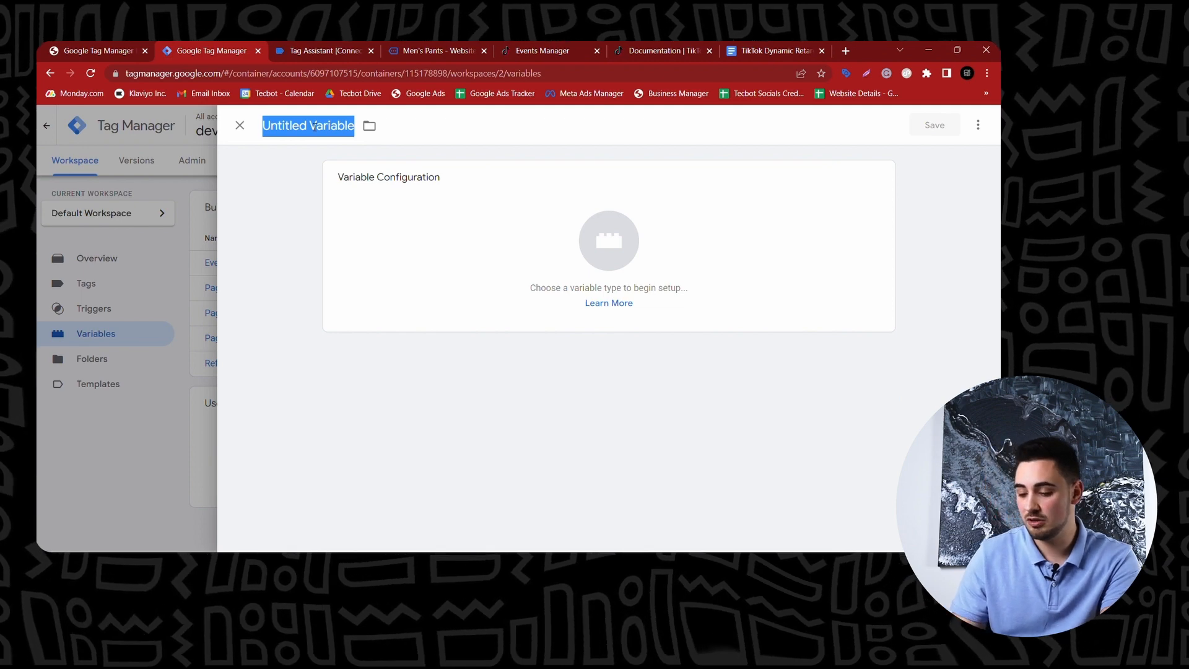
{"action": "type", "text": "DLV -"}
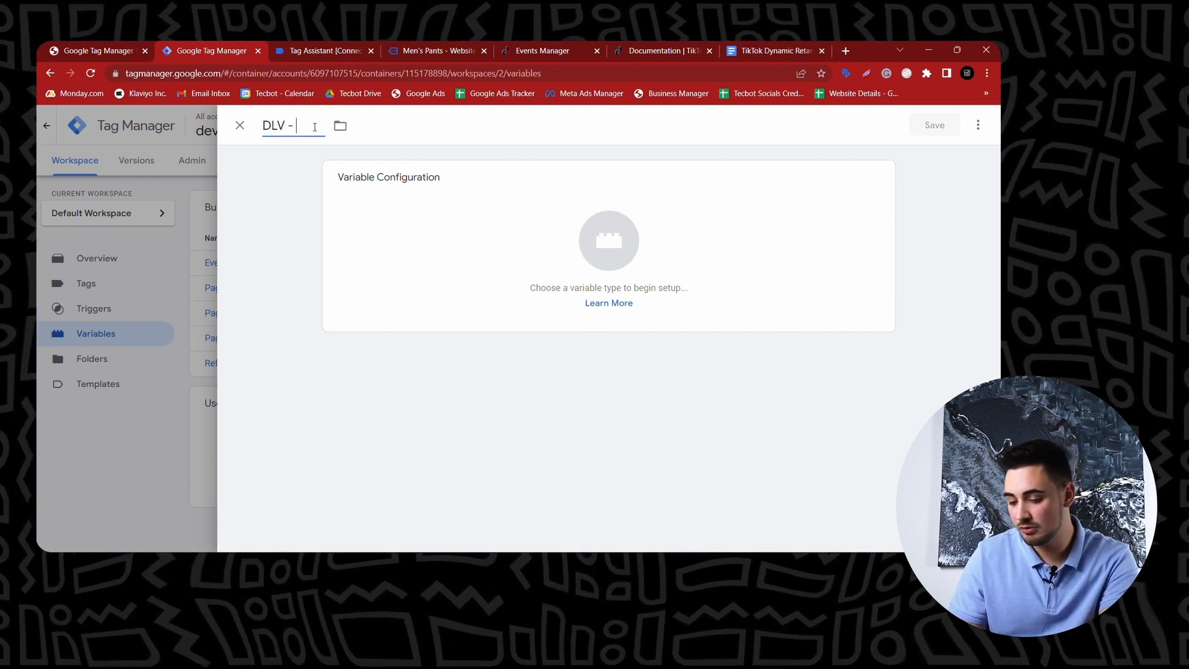
{"action": "type", "text": "Item"}
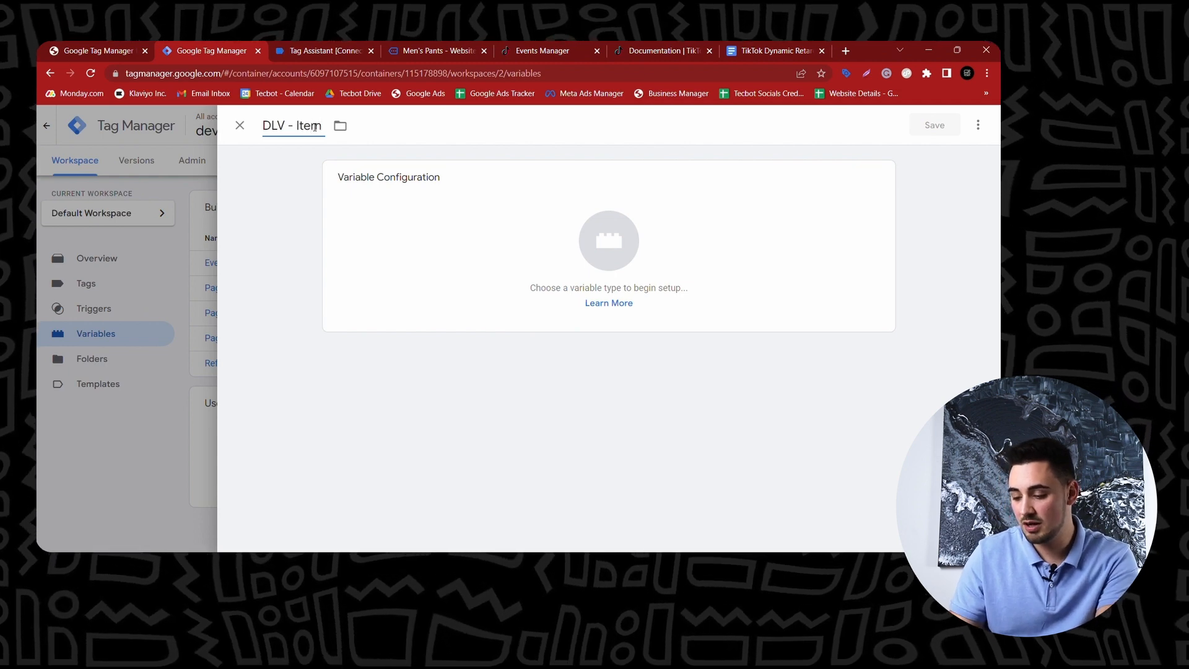
{"action": "type", "text": "_Id"}
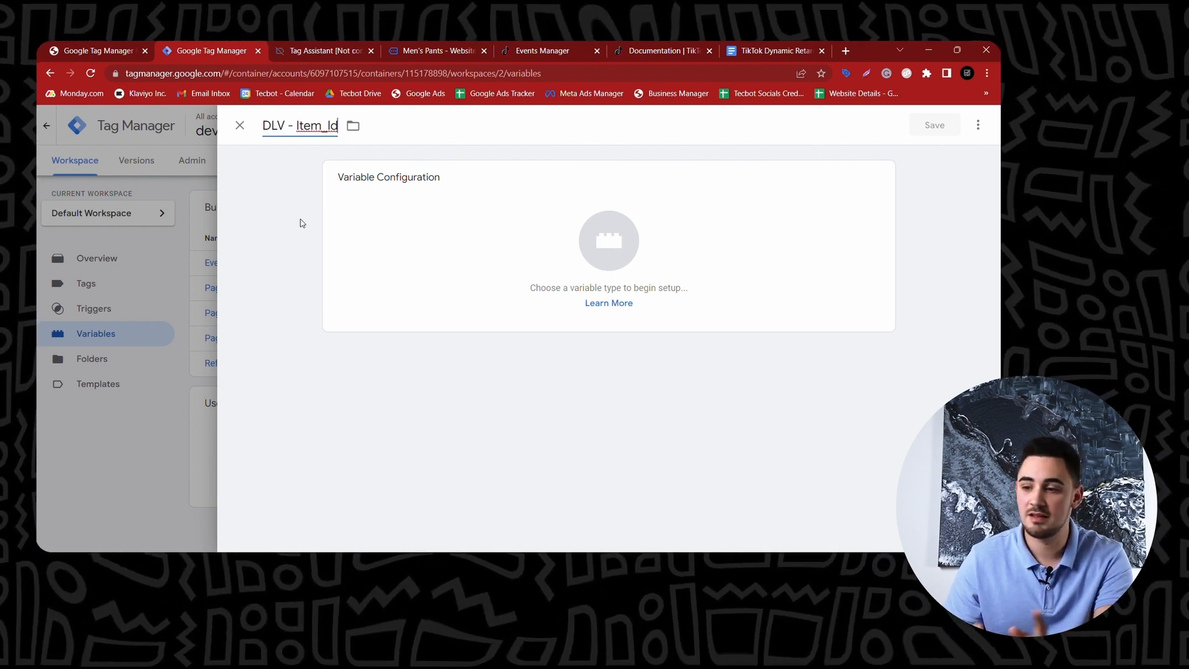
Make it a Data Layer Variable, use postID from Tag Assistant's data layer as its variable name, and save it.
{"action": "left_click", "coordinate": [489, 222]}
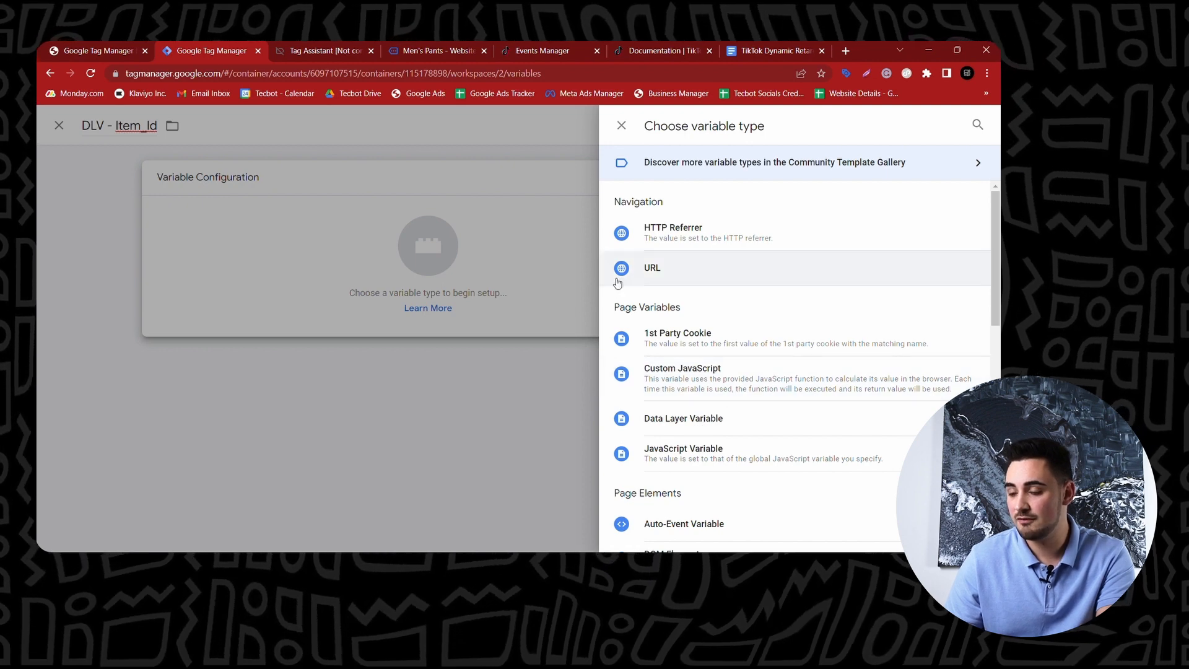
{"action": "left_click", "coordinate": [692, 419]}
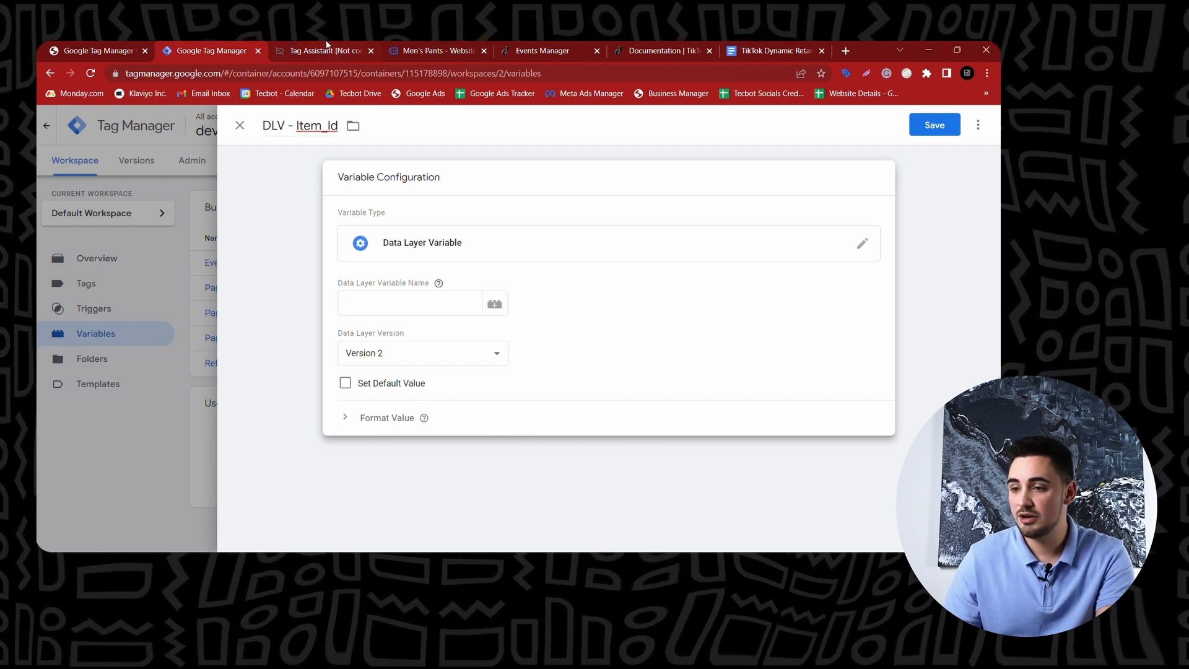
{"action": "left_click", "coordinate": [325, 49]}
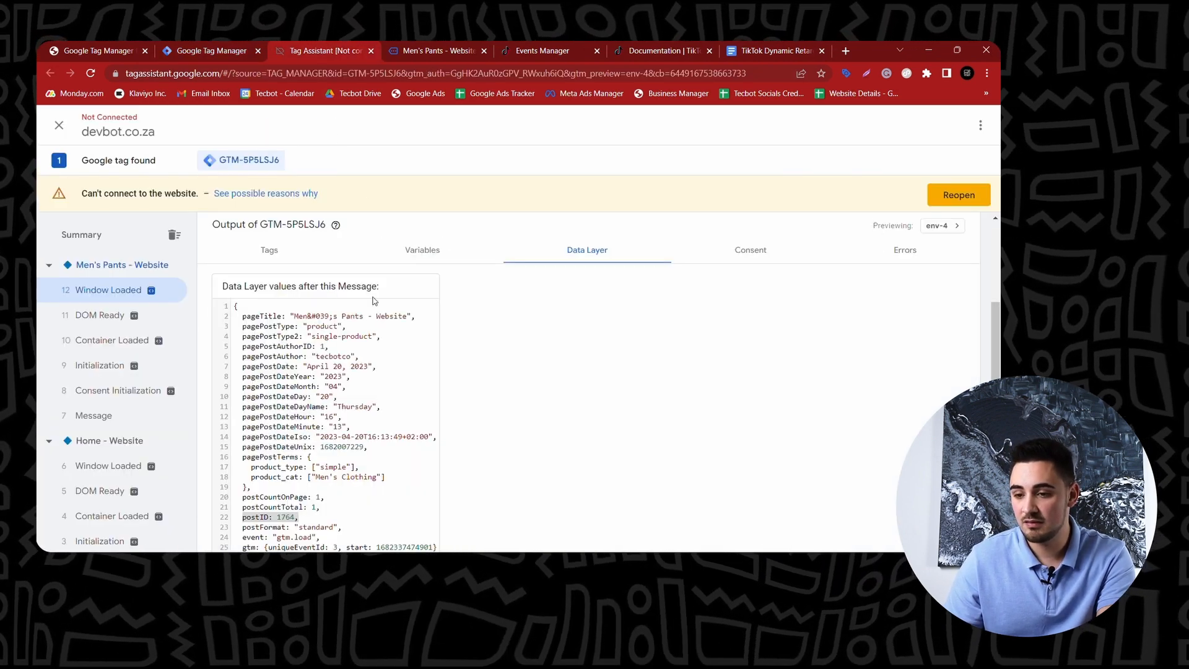
{"action": "scroll", "coordinate": [372, 372], "scroll_direction": "down", "scroll_amount": 1}
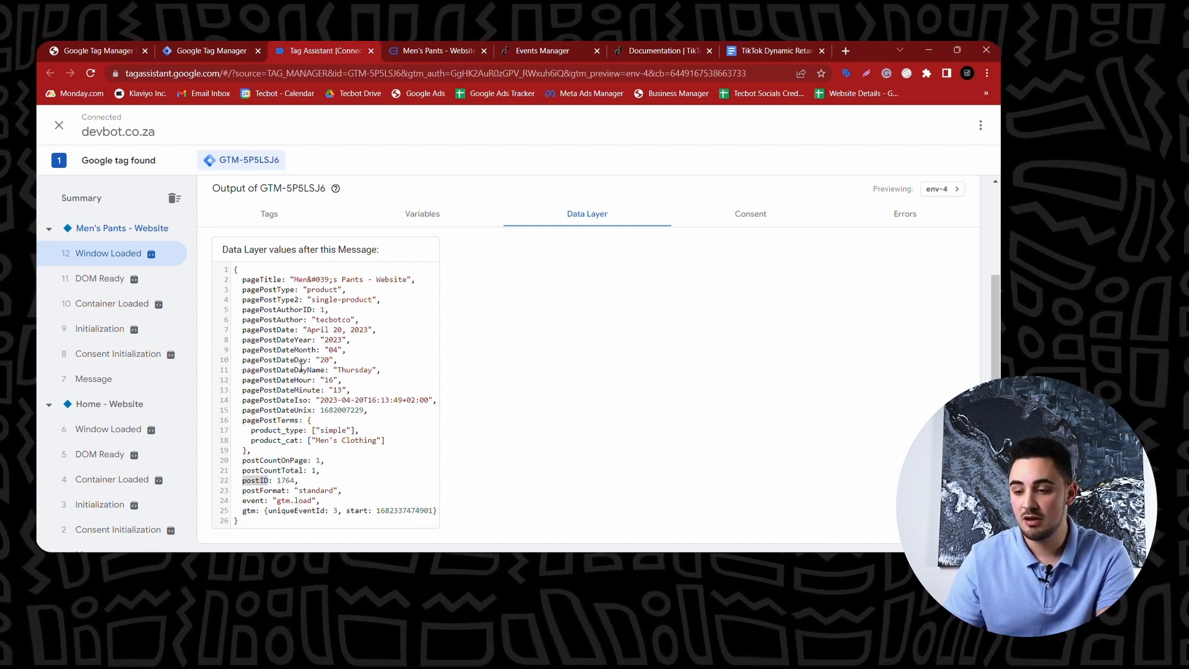
{"action": "left_click", "coordinate": [211, 49]}
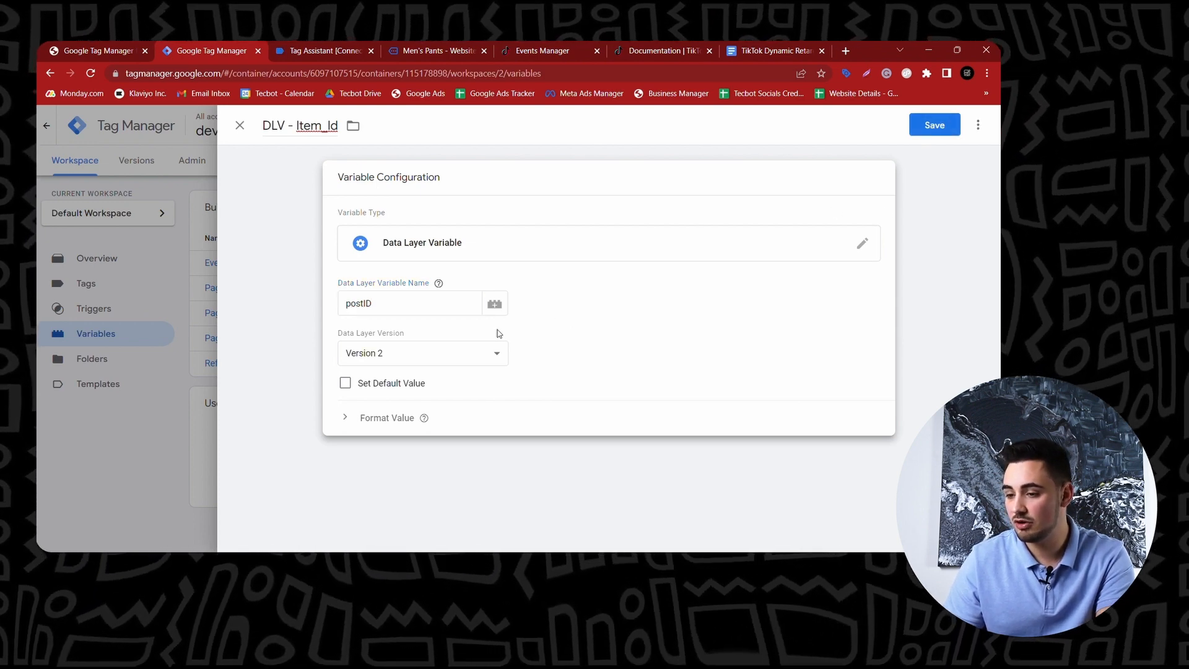
{"action": "left_click", "coordinate": [941, 126]}
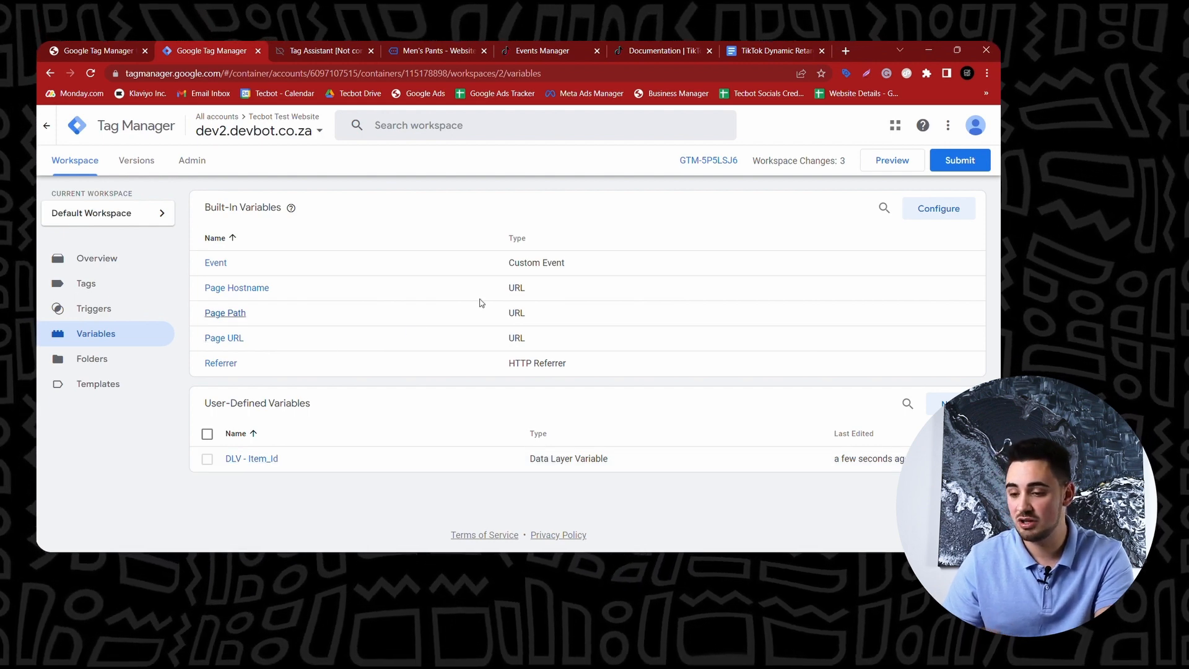
Start a preview of the container and open the Men's Pants product page on the connected test site.
{"action": "left_click", "coordinate": [894, 163]}
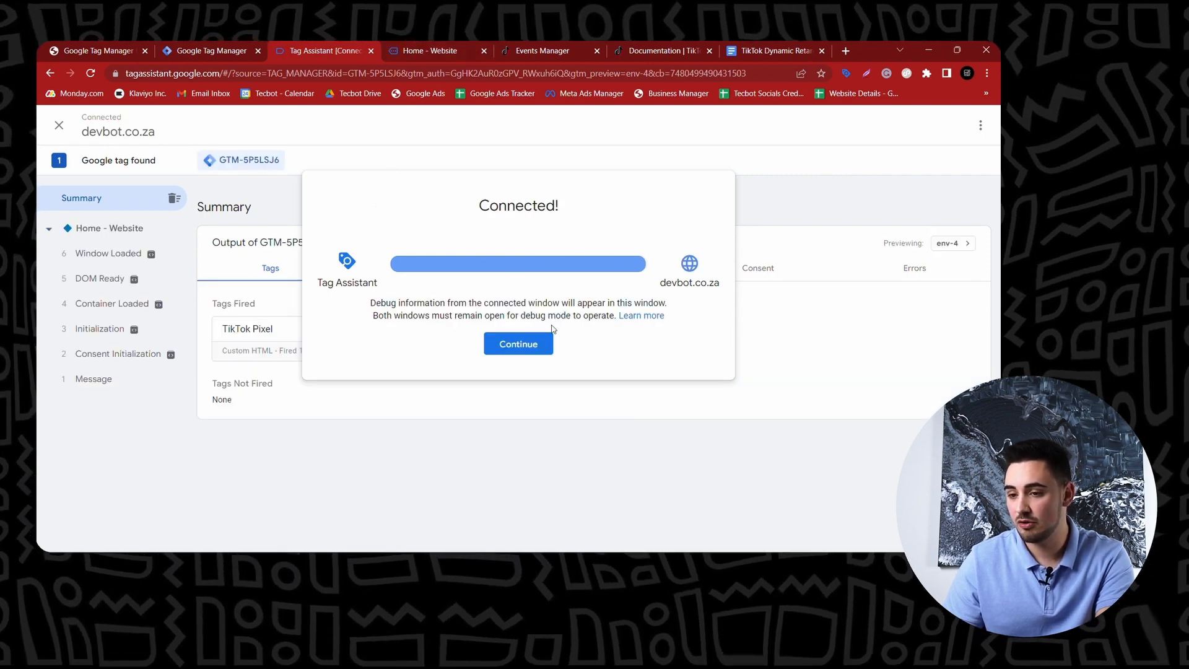
{"action": "left_click", "coordinate": [532, 340]}
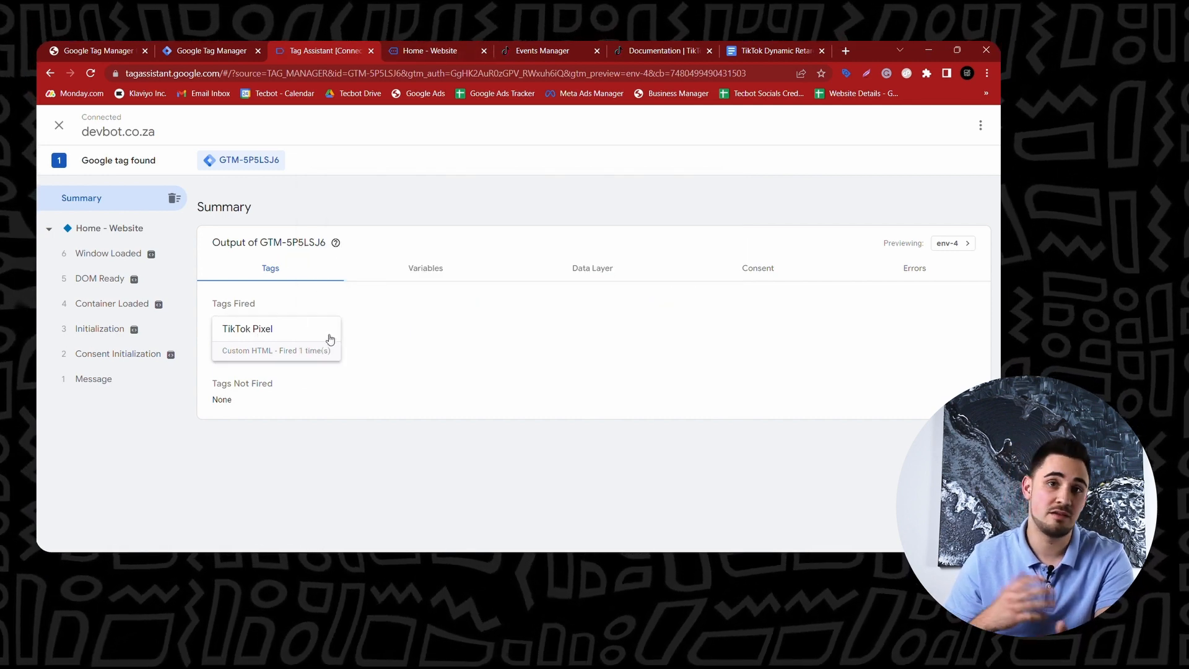
{"action": "left_click", "coordinate": [441, 45]}
{"action": "scroll", "coordinate": [430, 418], "scroll_direction": "down", "scroll_amount": 3}
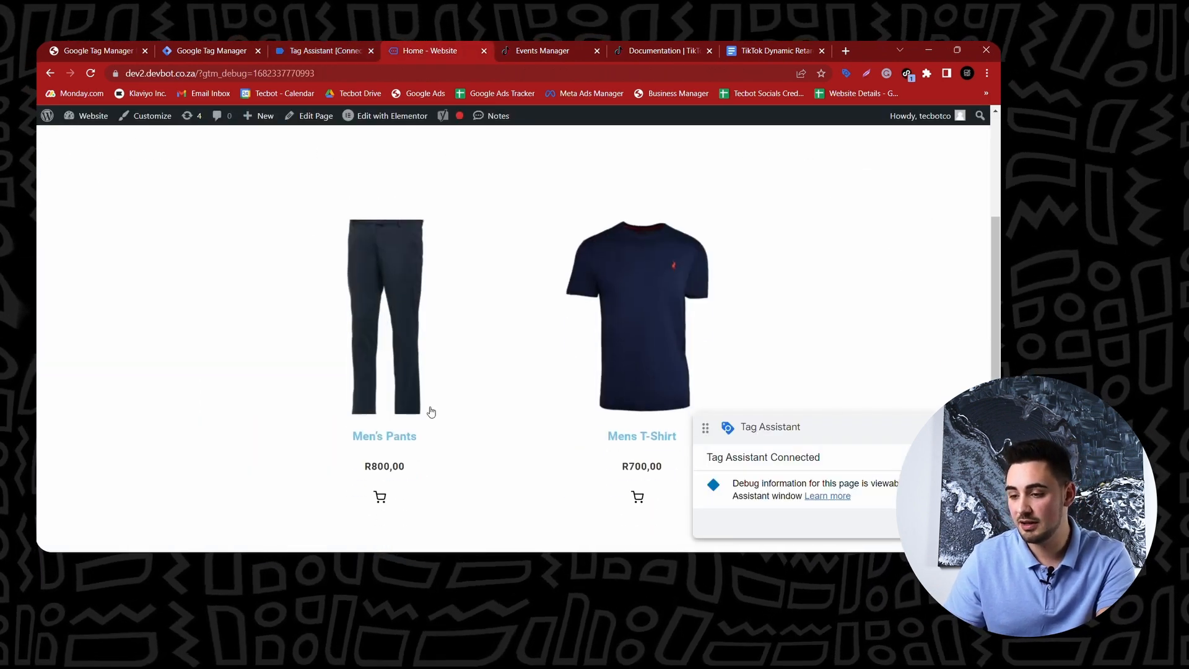
{"action": "left_click", "coordinate": [400, 354]}
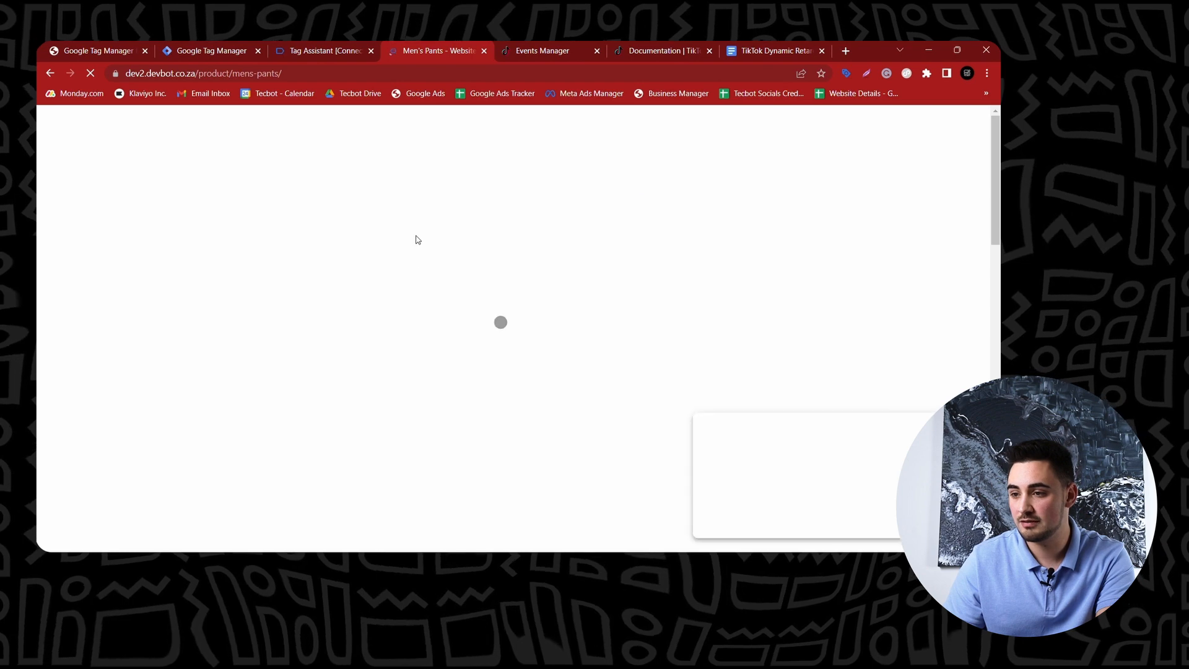
In Tag Assistant, compare DLV - Item_Id with the data layer's postID for the Men's Pants Window Loaded event.
{"action": "left_click", "coordinate": [349, 44]}
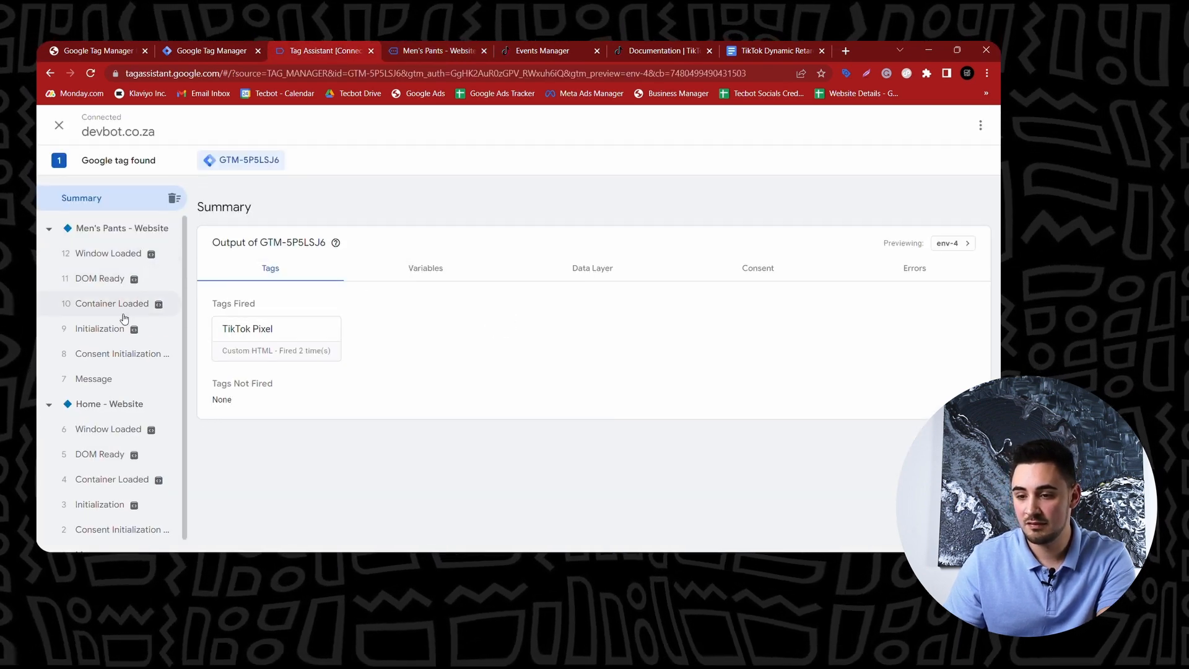
{"action": "left_click", "coordinate": [118, 257]}
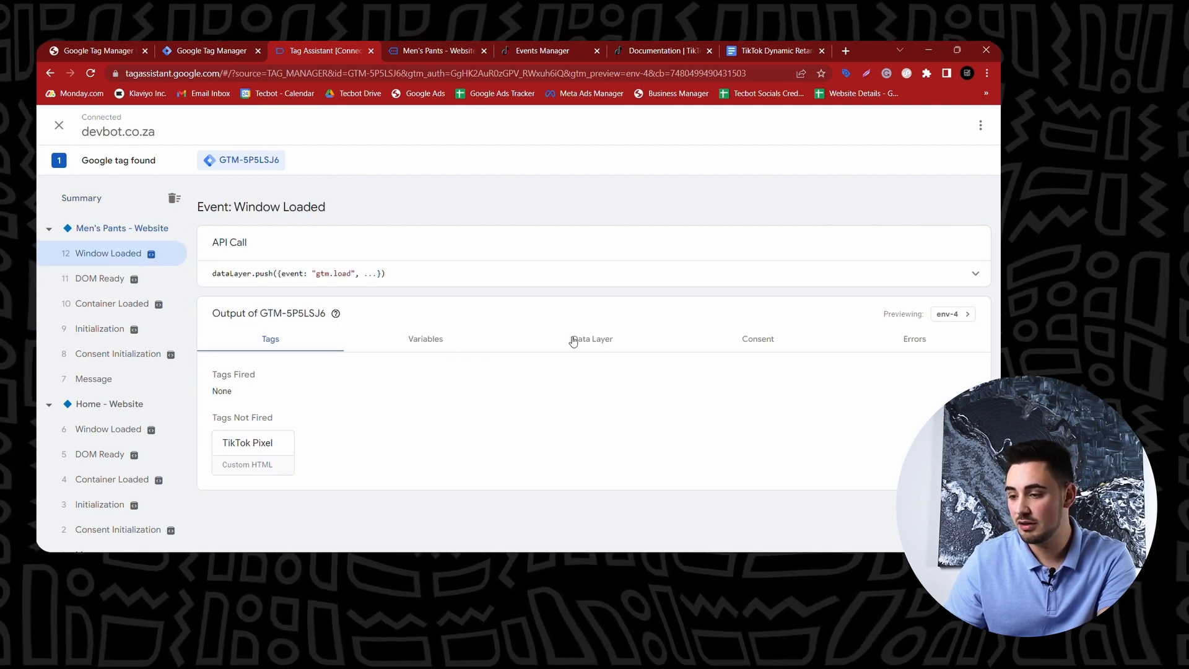
{"action": "left_click", "coordinate": [439, 341]}
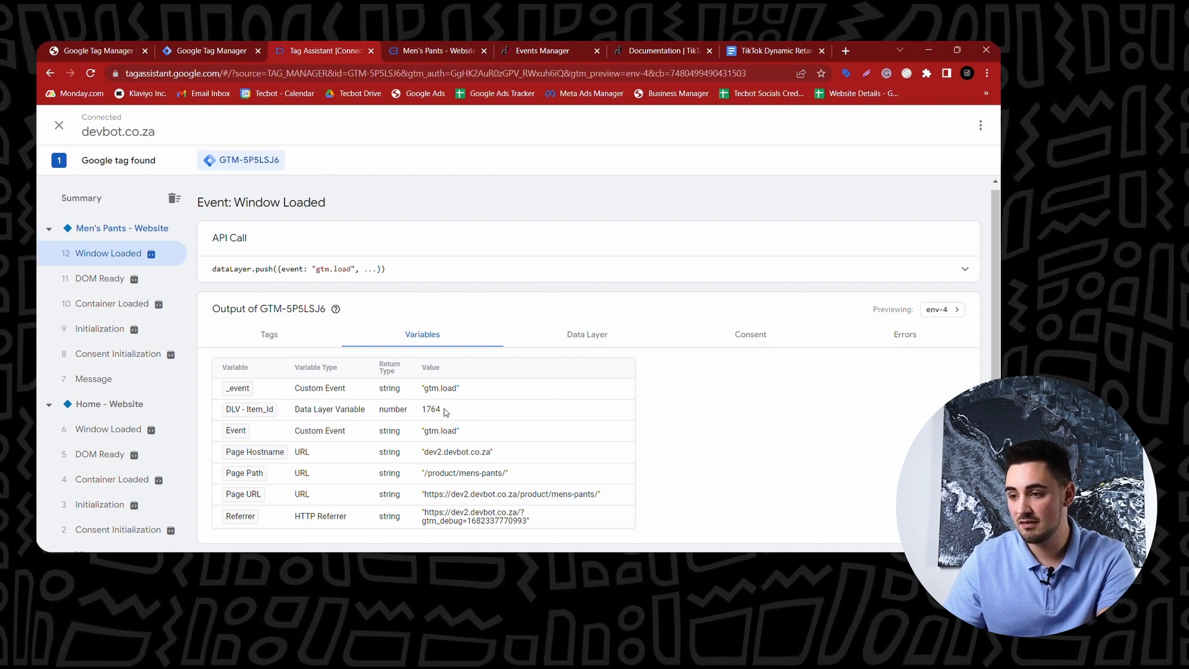
{"action": "left_click", "coordinate": [584, 344]}
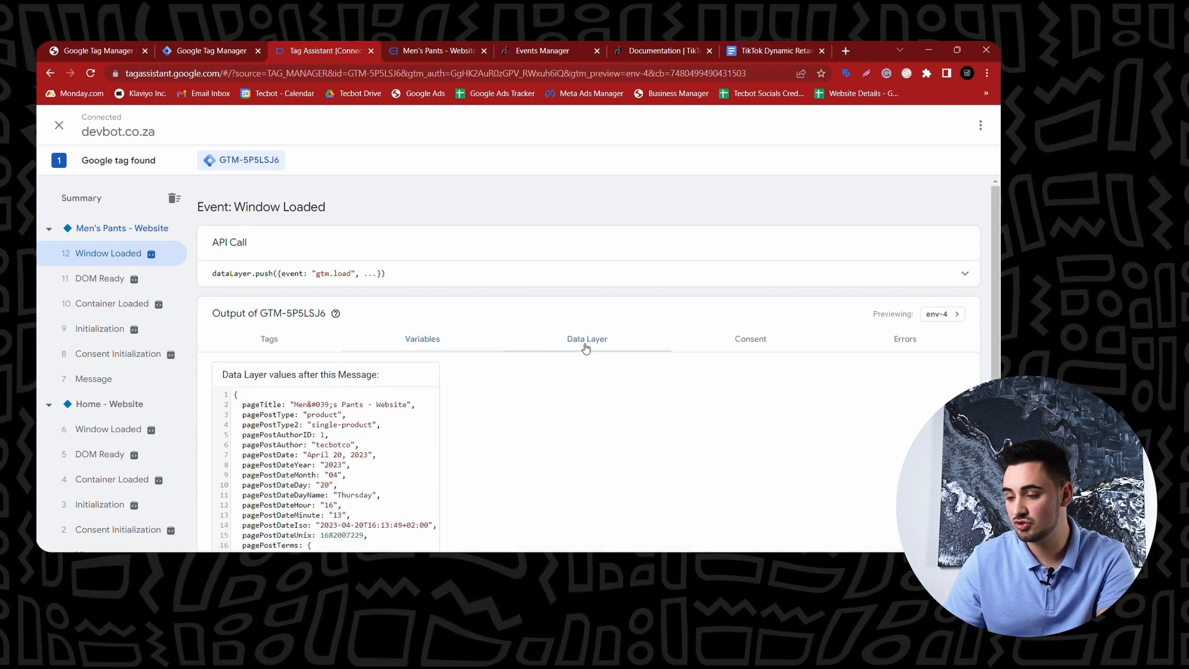
{"action": "scroll", "coordinate": [565, 363], "scroll_direction": "down", "scroll_amount": 2}
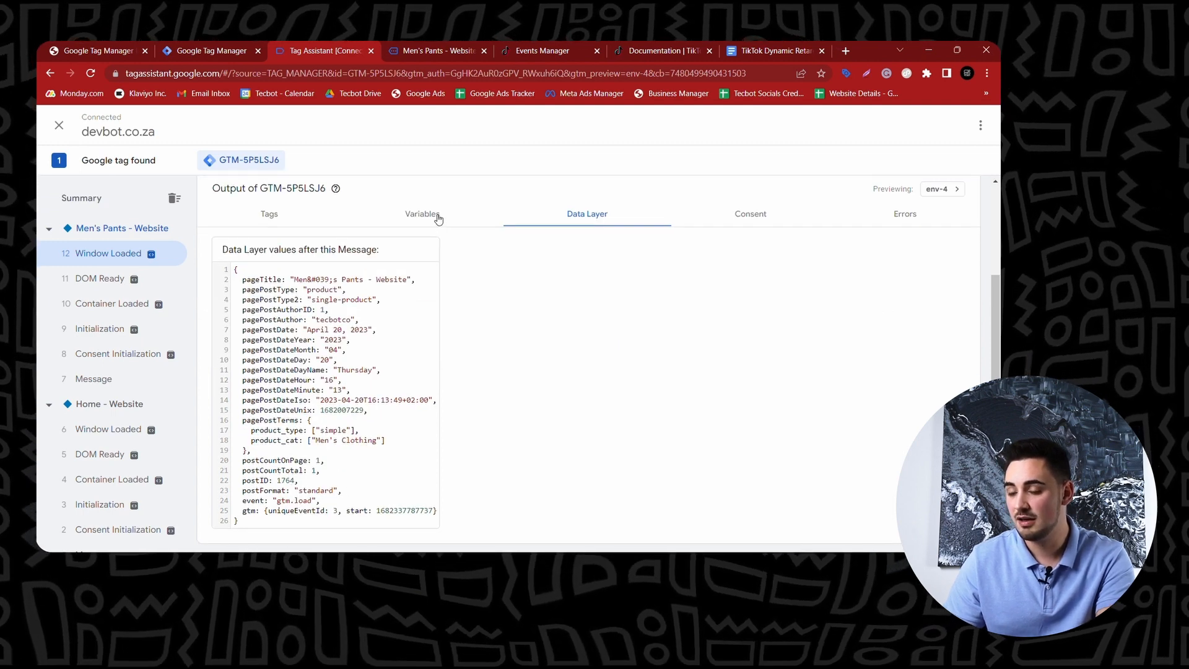
Back in Tag Manager, create a new tag and name it "TikTok View Content".
{"action": "left_click", "coordinate": [238, 50]}
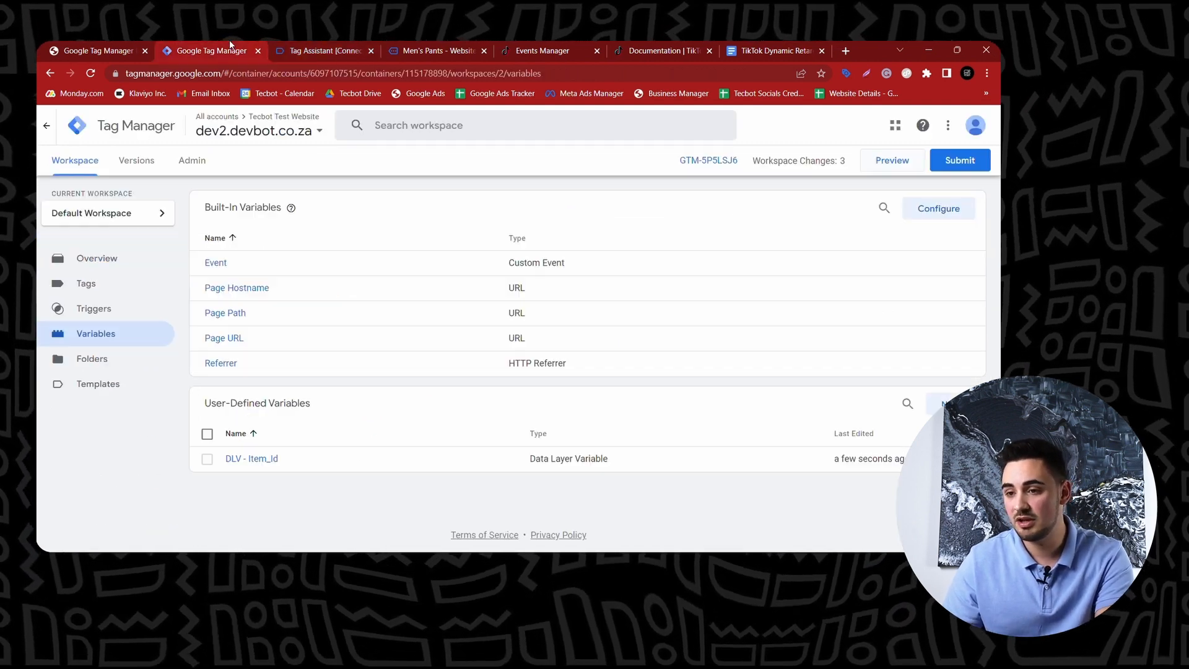
{"action": "left_click", "coordinate": [147, 290]}
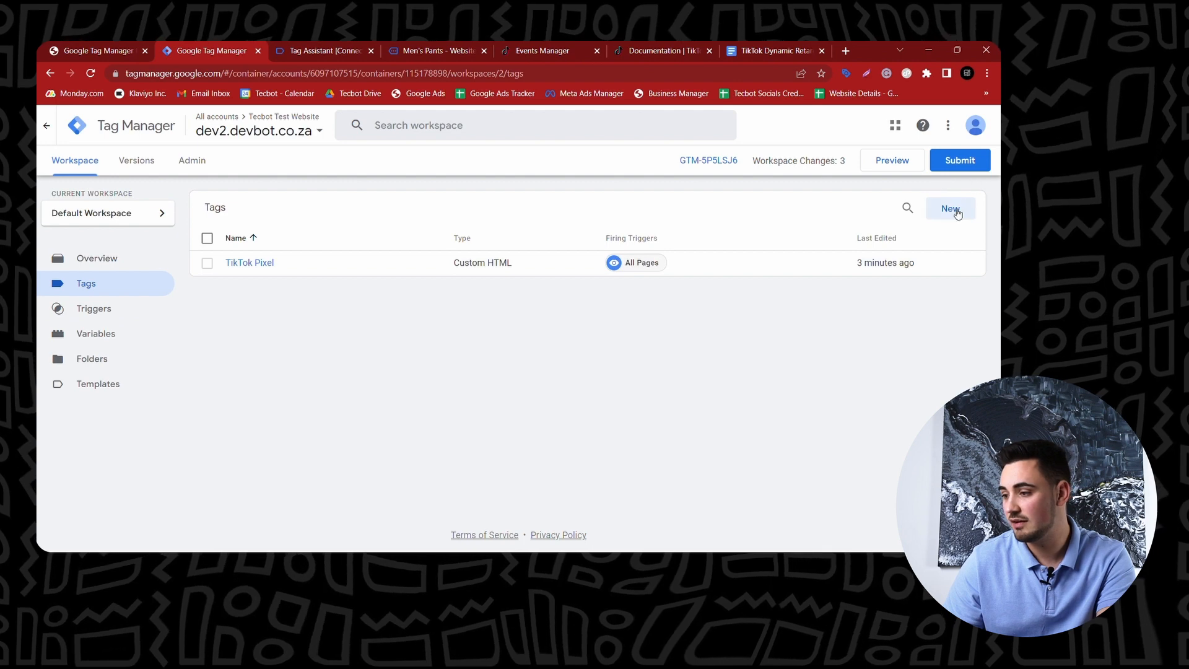
{"action": "left_click", "coordinate": [950, 208]}
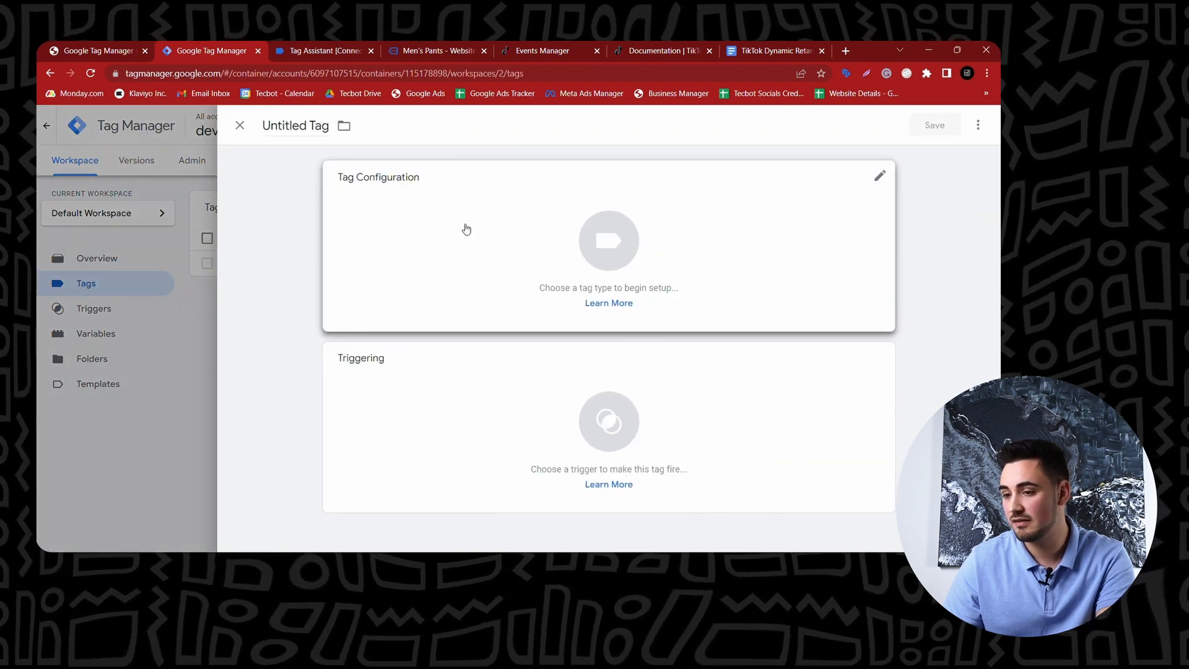
{"action": "left_click", "coordinate": [310, 126]}
{"action": "type", "text": "TikTOk="}
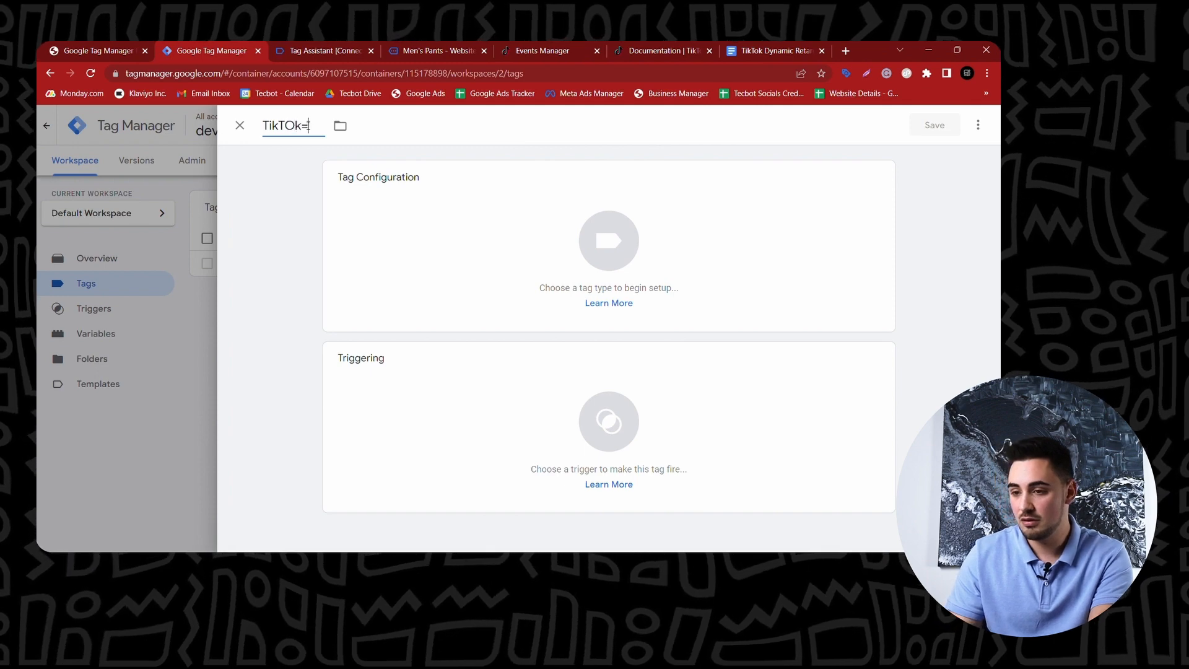
{"action": "key", "text": "BackSpace"}
{"action": "key", "text": "BackSpace"}
{"action": "type", "text": "ok"}
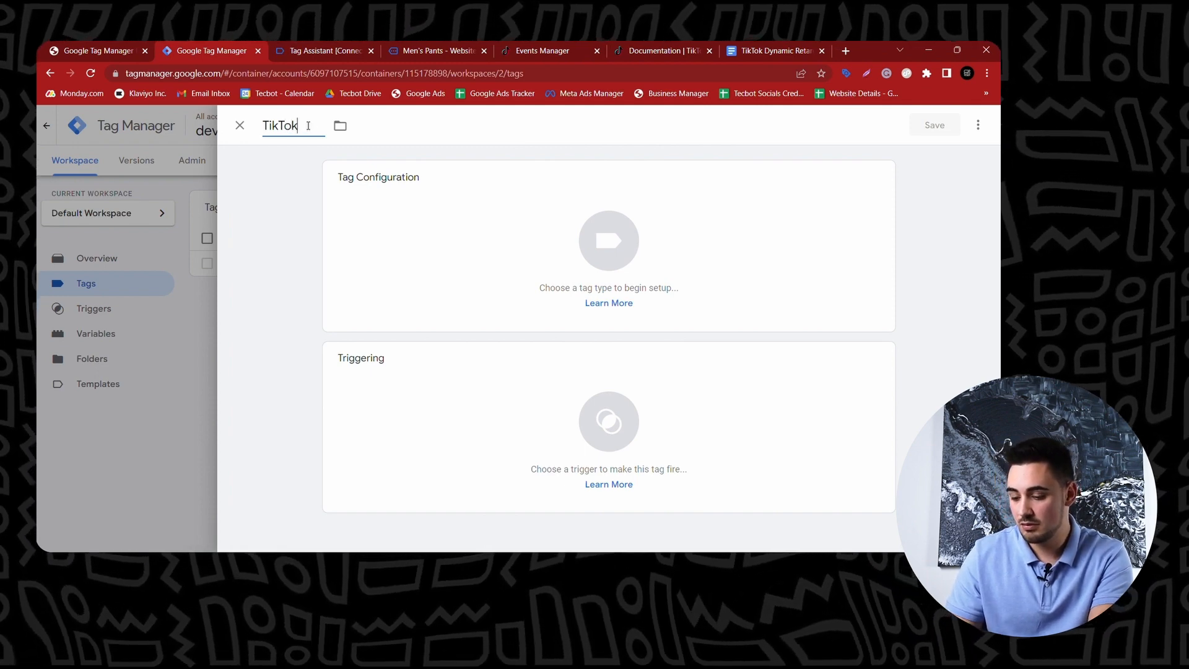
{"action": "type", "text": " View COnten"}
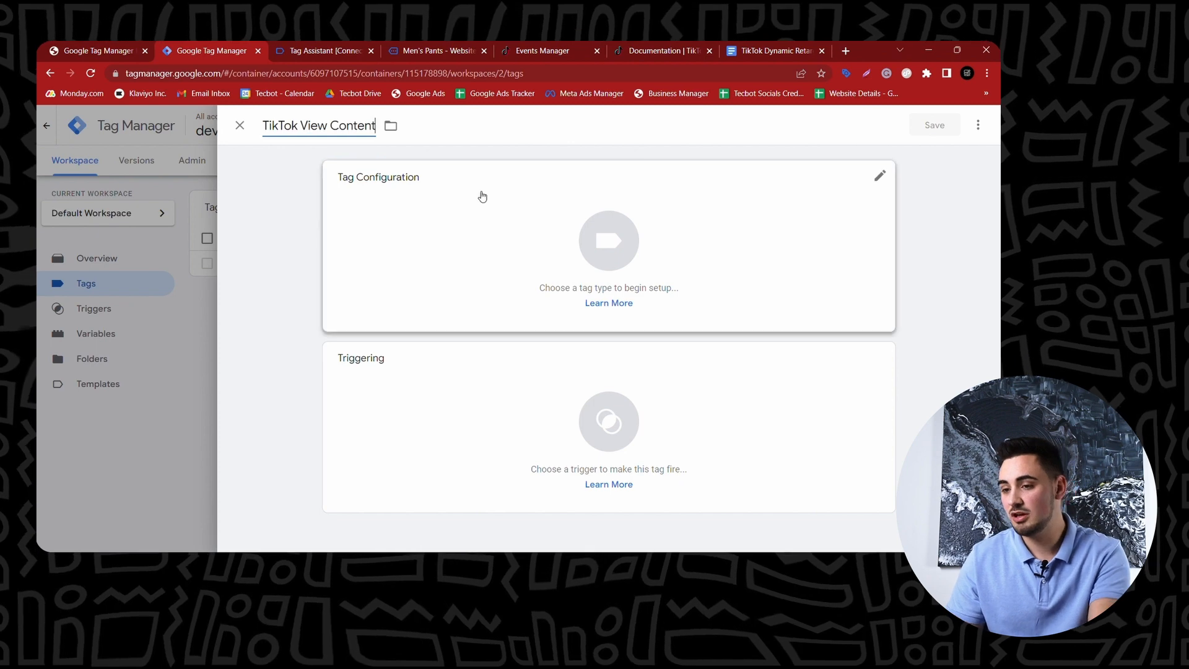
Set the tag type to the custom TikTok Pixel template and look over its event configuration.
{"action": "left_click", "coordinate": [513, 259]}
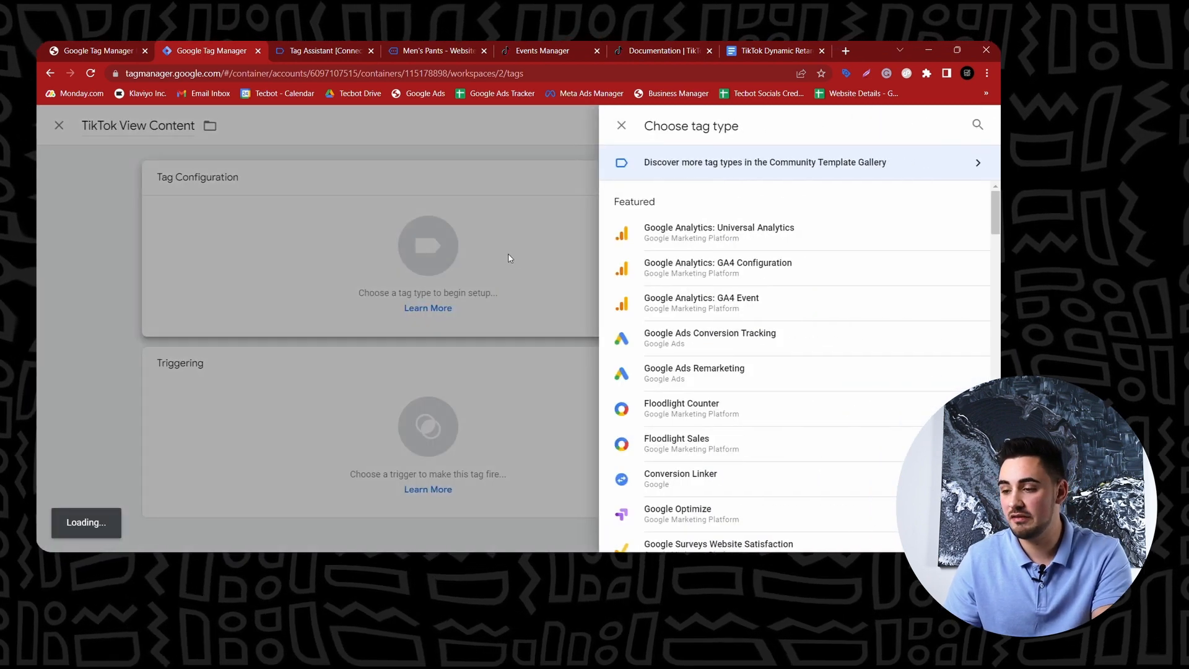
{"action": "scroll", "coordinate": [757, 364], "scroll_direction": "down", "scroll_amount": 4}
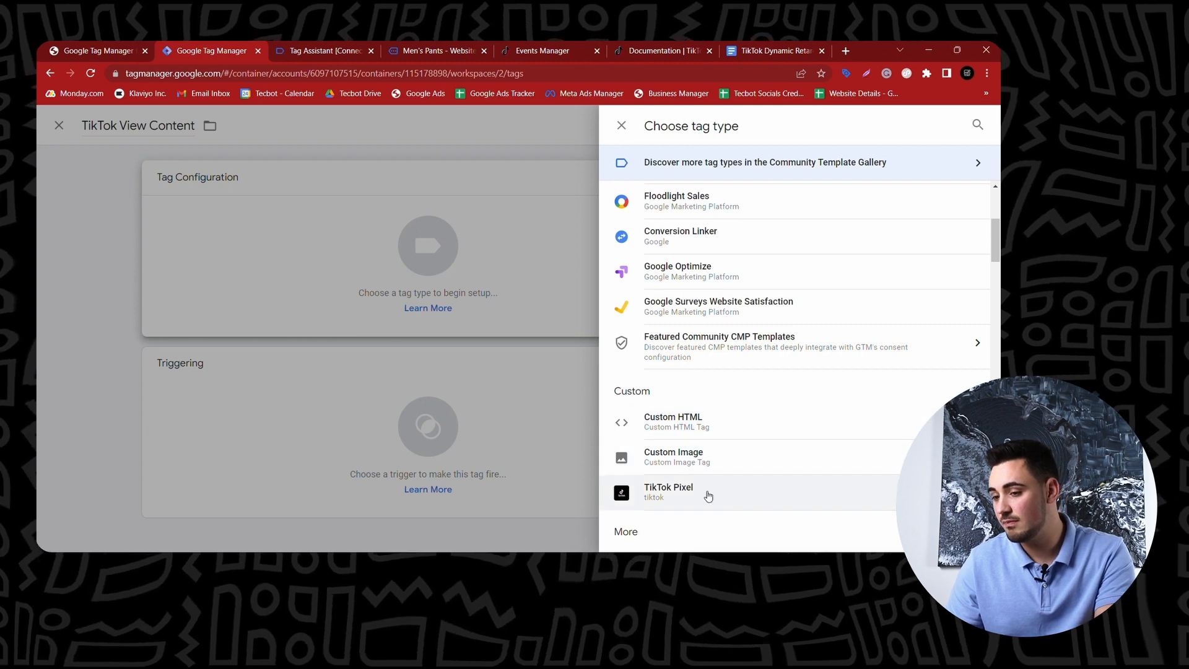
{"action": "left_click", "coordinate": [708, 493]}
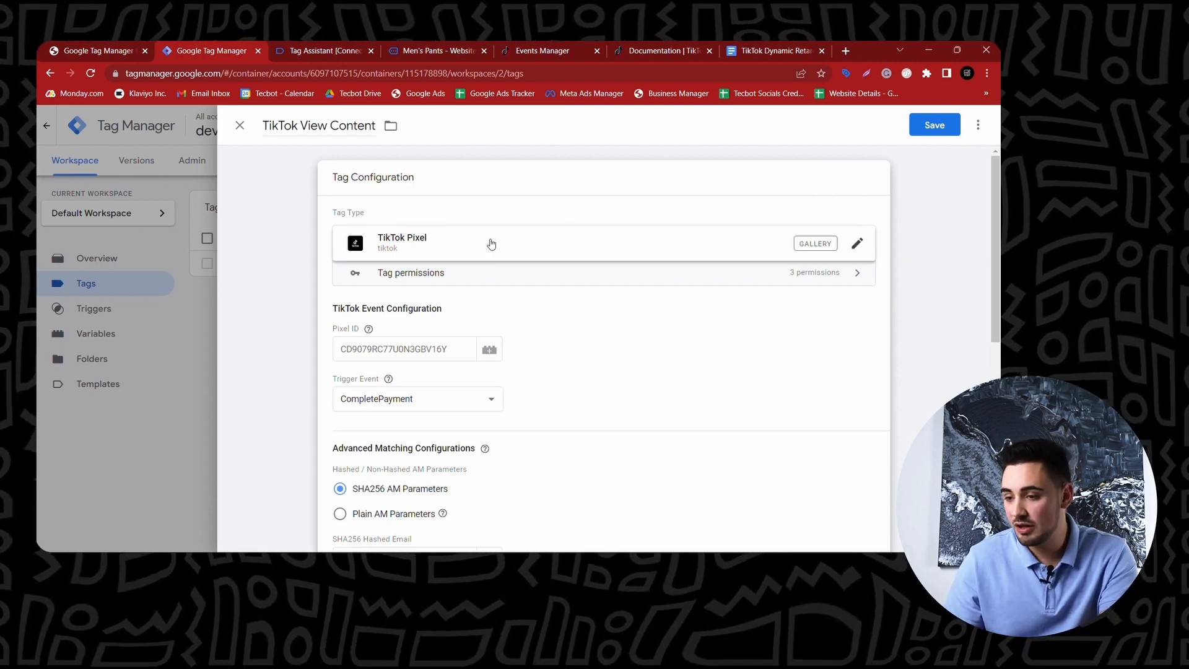
{"action": "scroll", "coordinate": [539, 331], "scroll_direction": "down", "scroll_amount": 1}
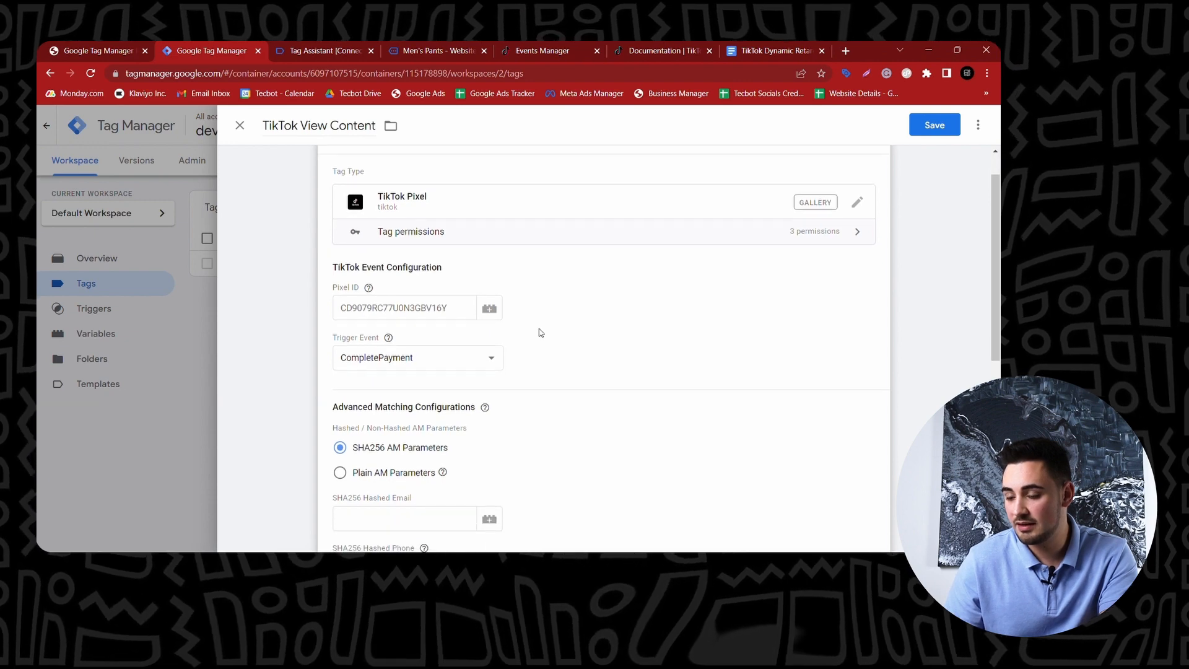
{"action": "scroll", "coordinate": [521, 267], "scroll_direction": "up", "scroll_amount": 1}
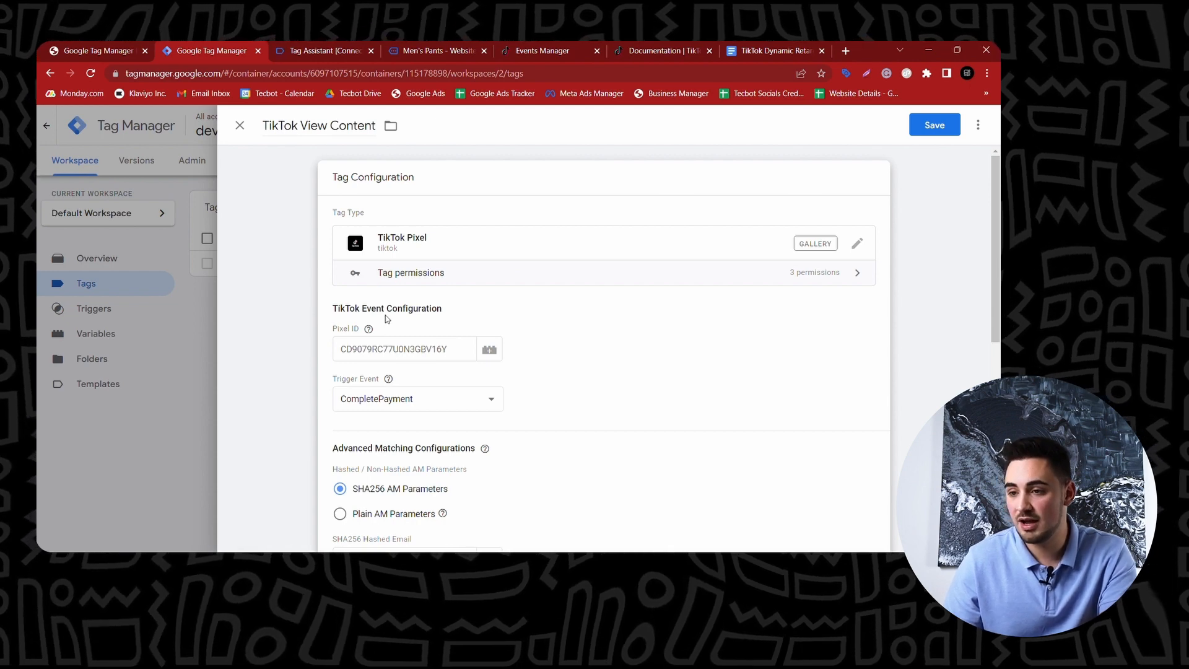
Switch to TikTok Events Manager and complete the pixel installation, keeping first-party cookies and Automatic Advanced Matching enabled.
{"action": "left_click", "coordinate": [524, 45]}
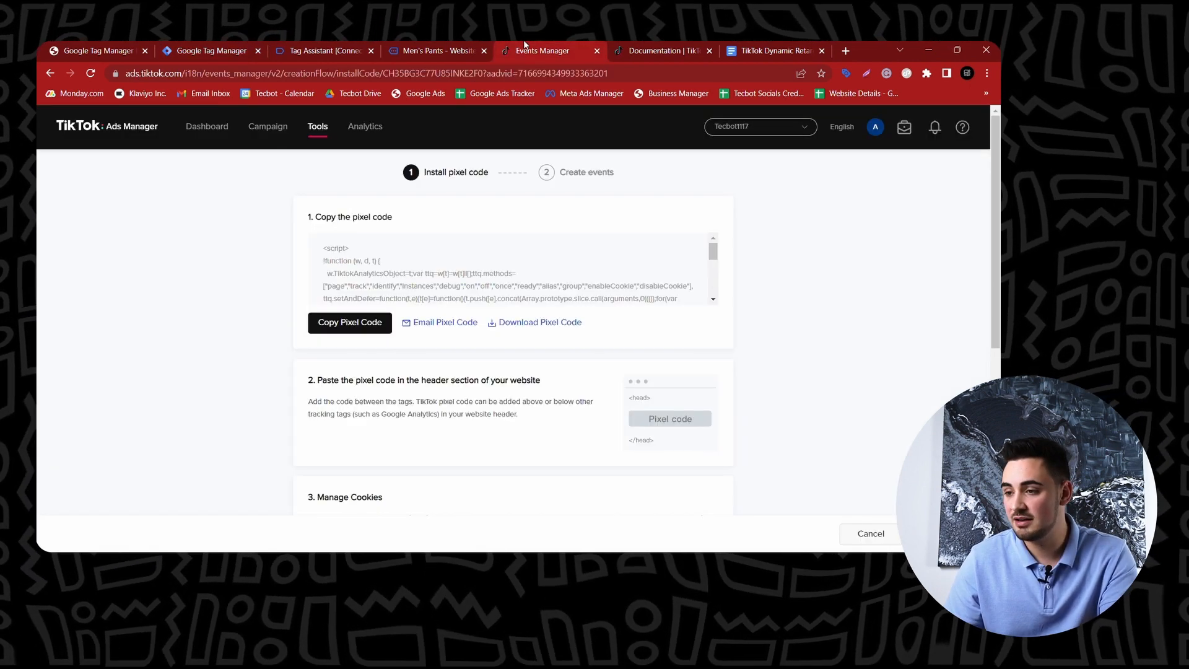
{"action": "scroll", "coordinate": [631, 427], "scroll_direction": "down", "scroll_amount": 6}
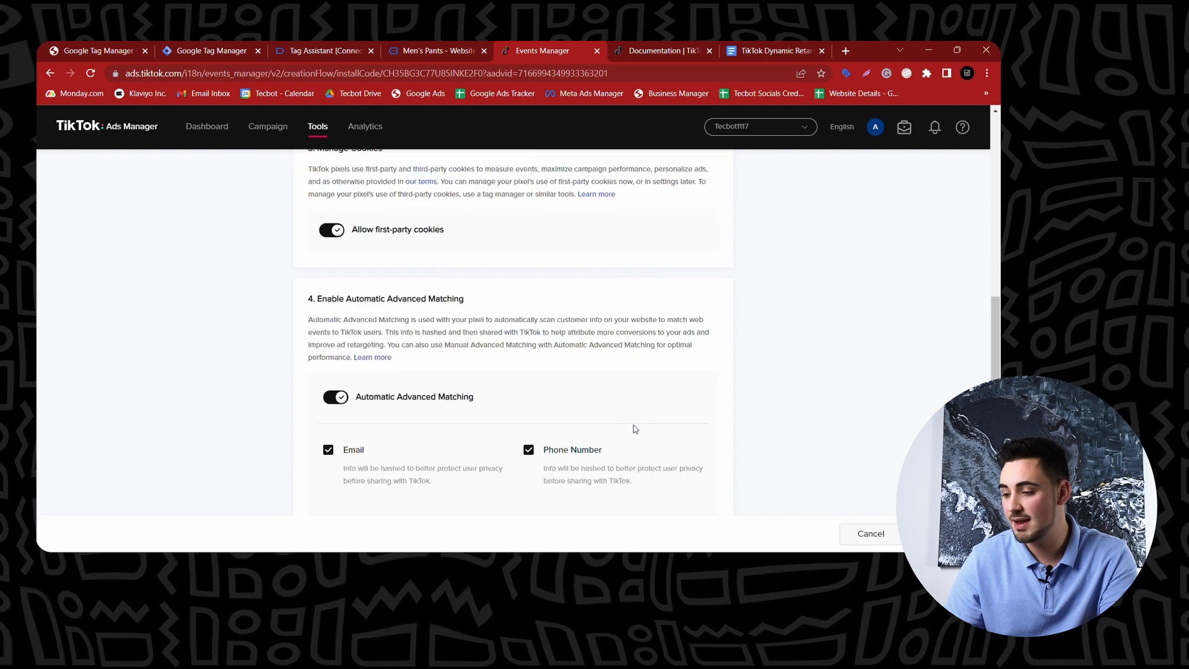
{"action": "scroll", "coordinate": [693, 477], "scroll_direction": "down", "scroll_amount": 1}
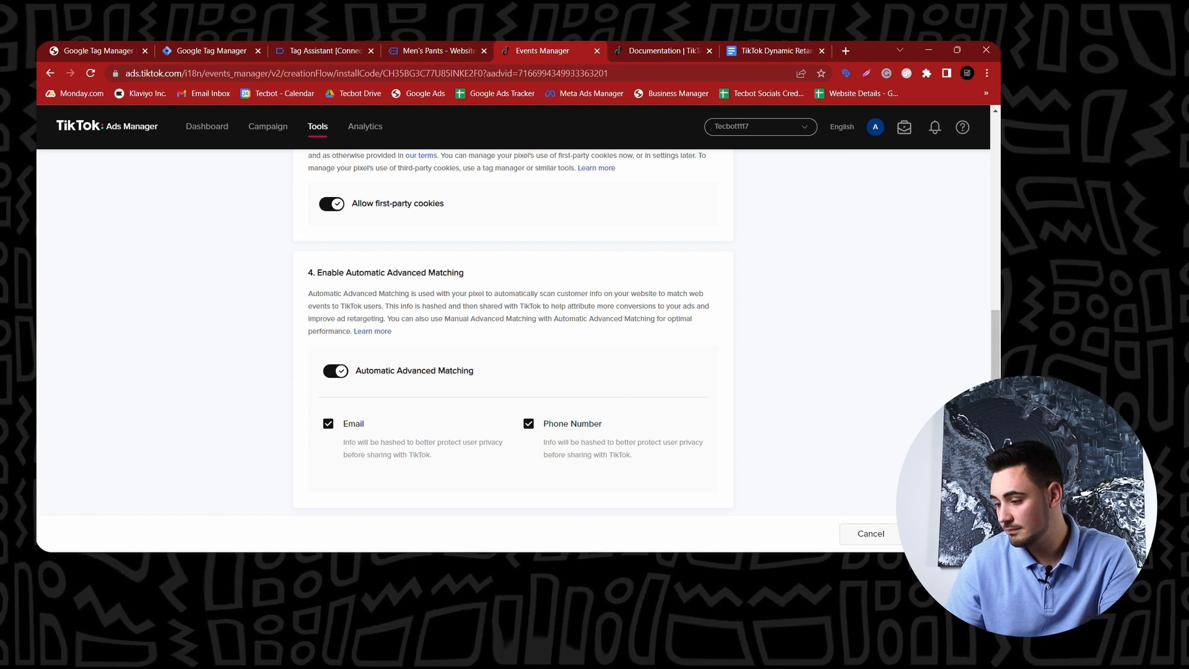
{"action": "left_click", "coordinate": [945, 534]}
{"action": "left_click", "coordinate": [945, 534]}
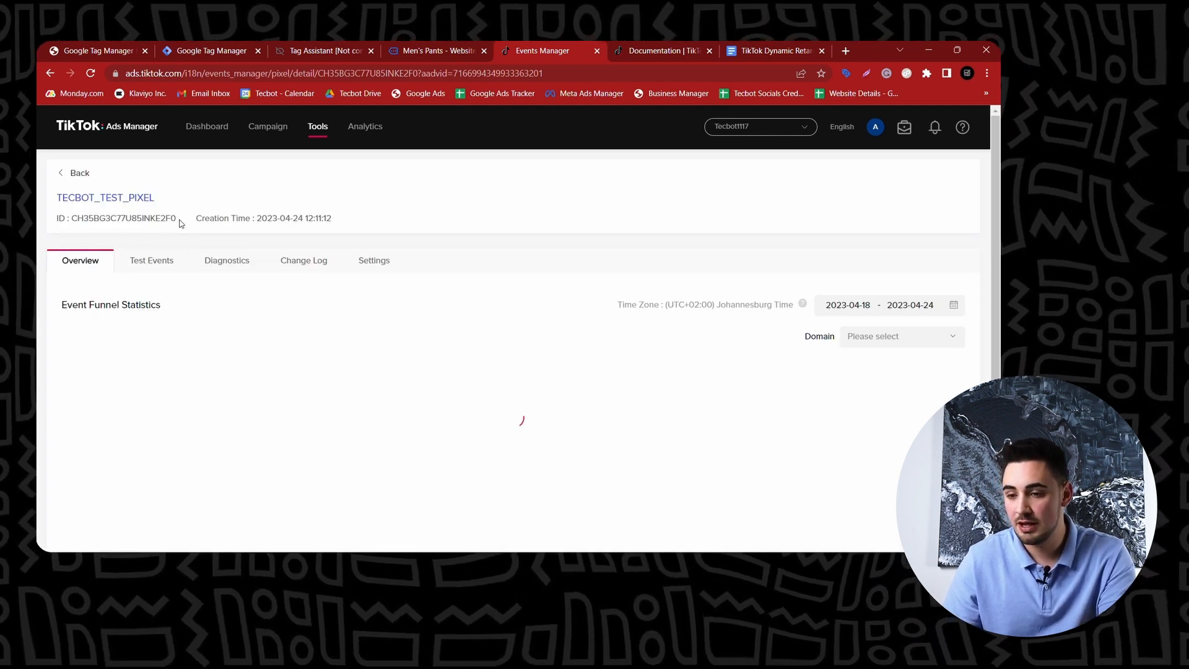
Copy the TECBOT_TEST_PIXEL ID into the Pixel ID of the Tag Manager tag and set its trigger event to ViewContent.
{"action": "left_click_drag", "start_coordinate": [177, 221], "coordinate": [71, 218]}
{"action": "key", "text": "ctrl+c"}
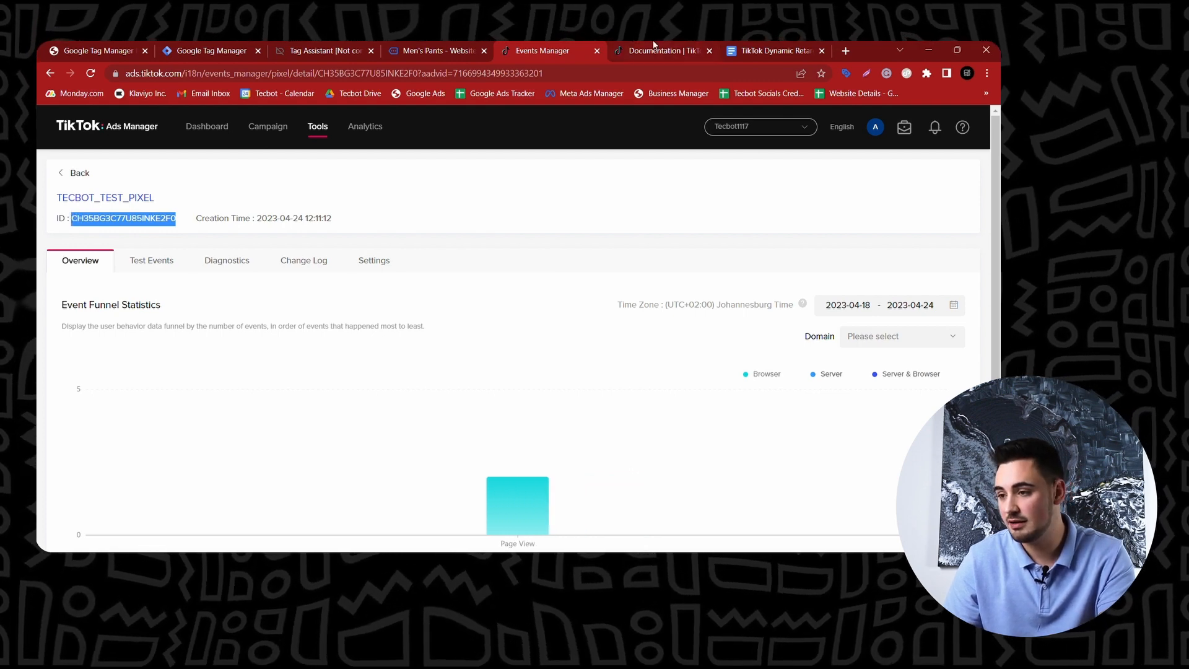
{"action": "left_click", "coordinate": [223, 51]}
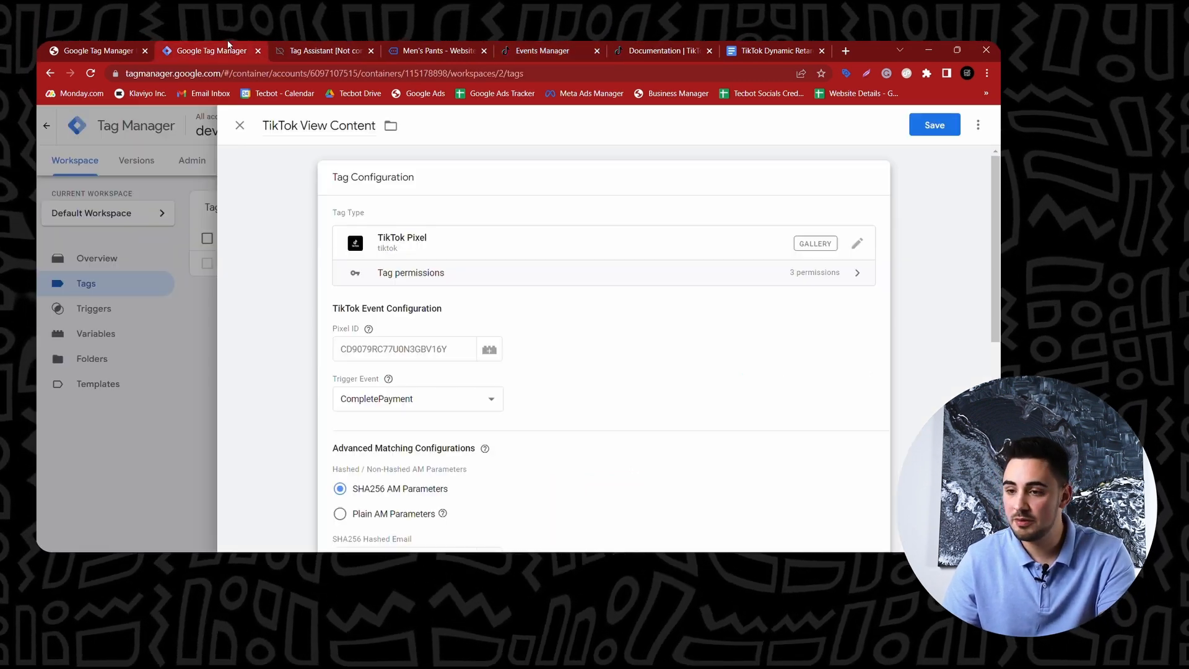
{"action": "left_click", "coordinate": [453, 357]}
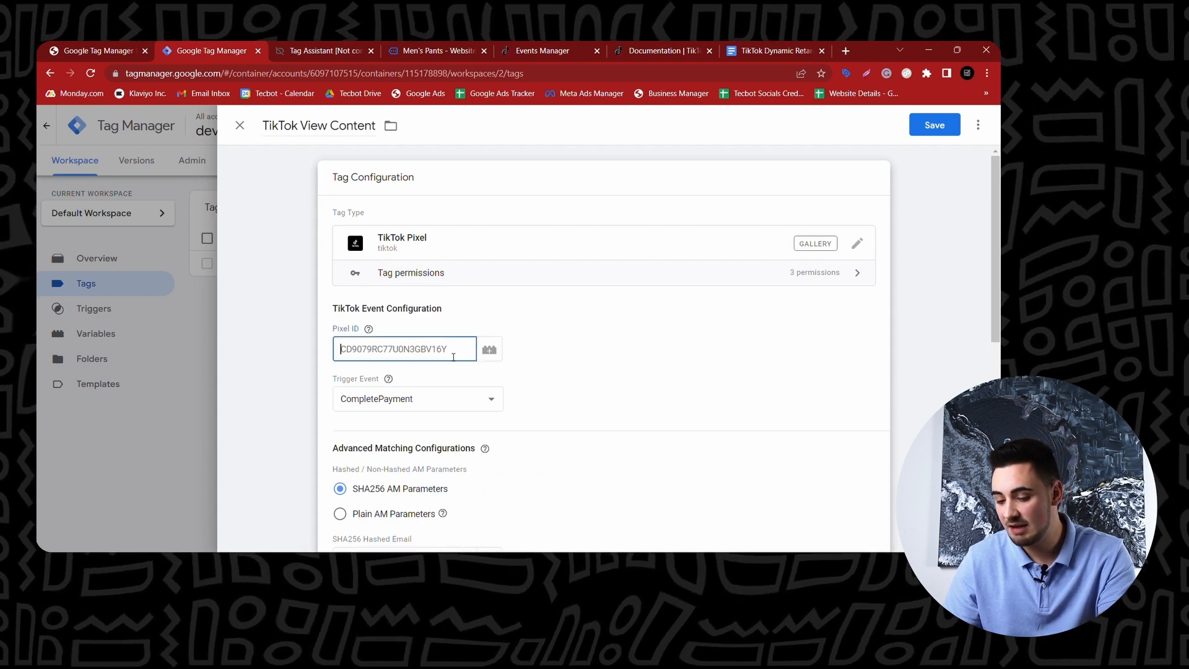
{"action": "key", "text": "ctrl+v"}
{"action": "key", "text": "Tab"}
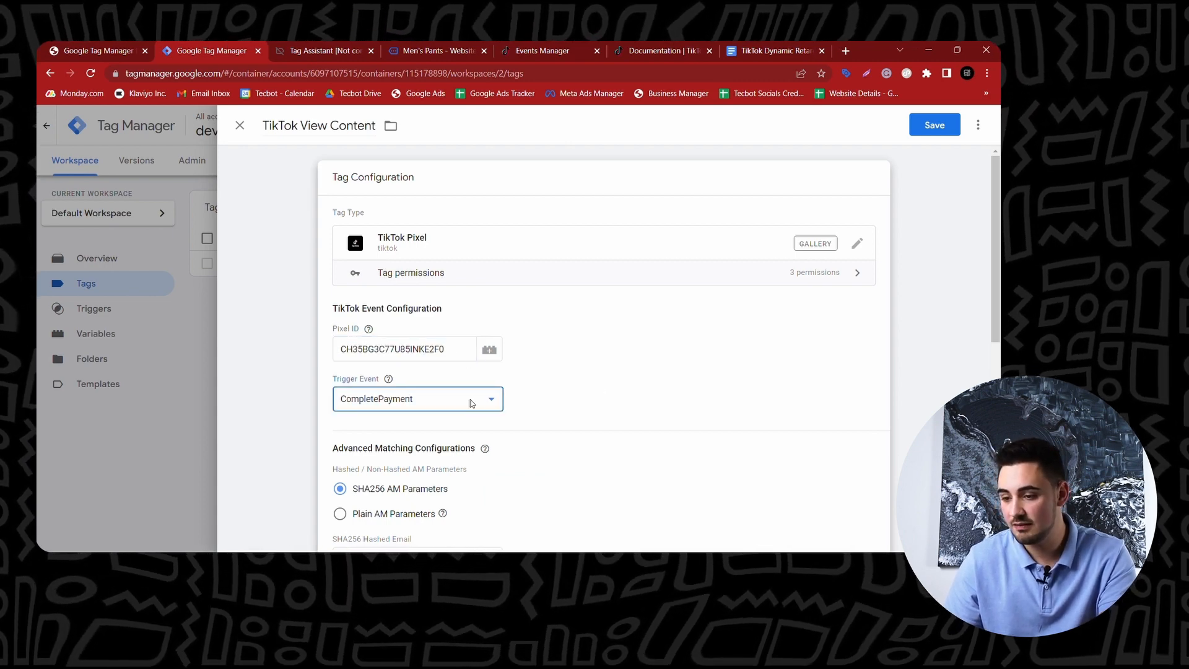
{"action": "key", "text": "v"}
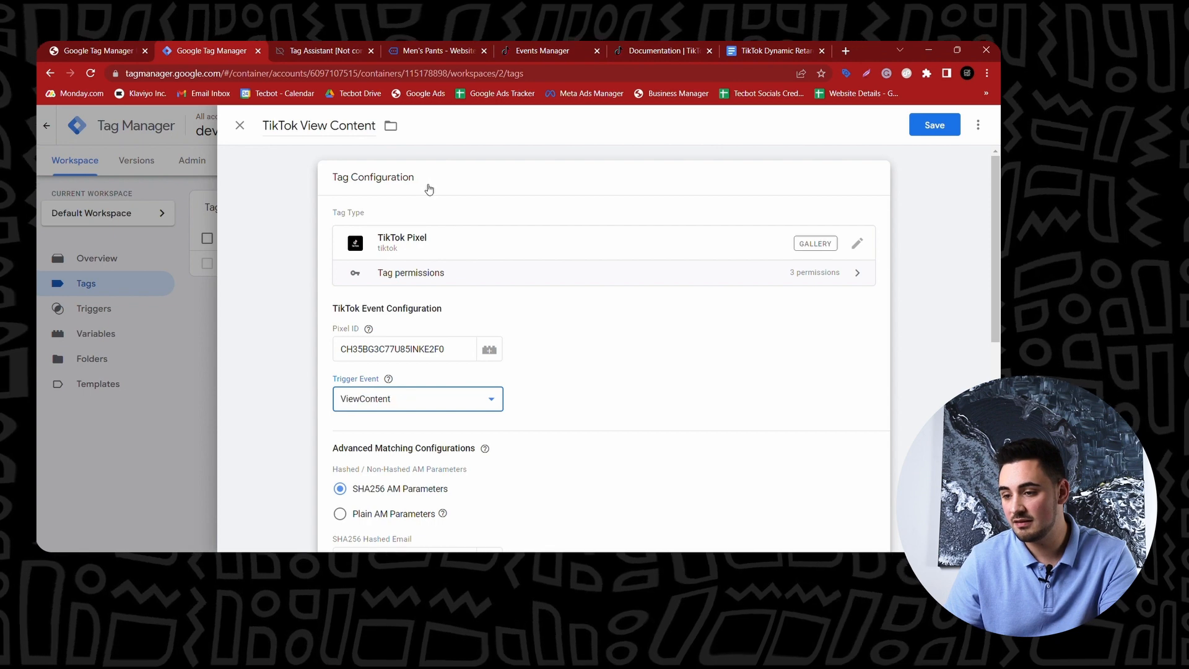
In the tag's Object Properties, set content_id for Single Content to the DLV - Item_Id variable.
{"action": "left_click", "coordinate": [536, 348]}
{"action": "scroll", "coordinate": [537, 350], "scroll_direction": "down", "scroll_amount": 3}
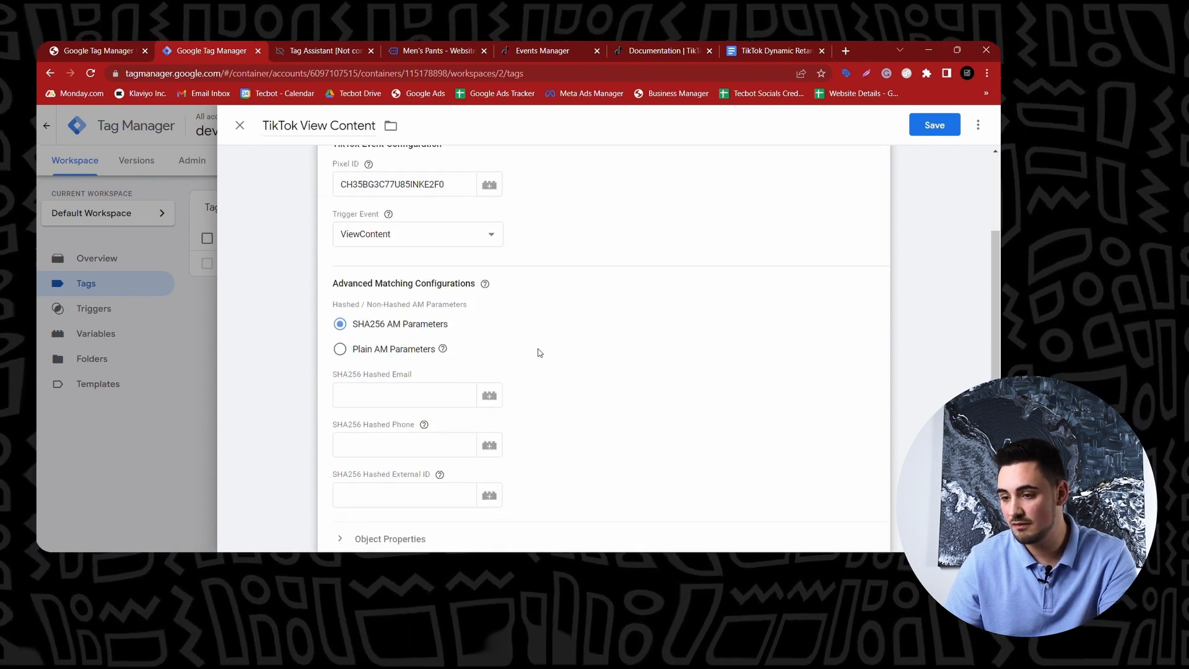
{"action": "scroll", "coordinate": [538, 350], "scroll_direction": "down", "scroll_amount": 2}
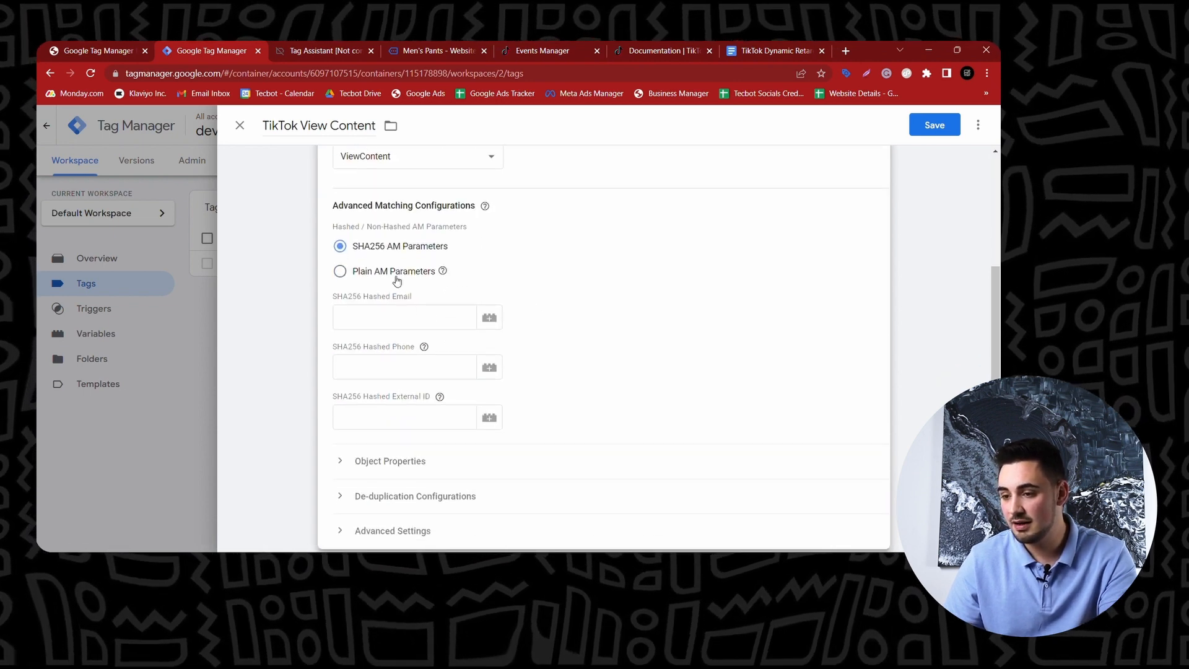
{"action": "scroll", "coordinate": [467, 330], "scroll_direction": "down", "scroll_amount": 2}
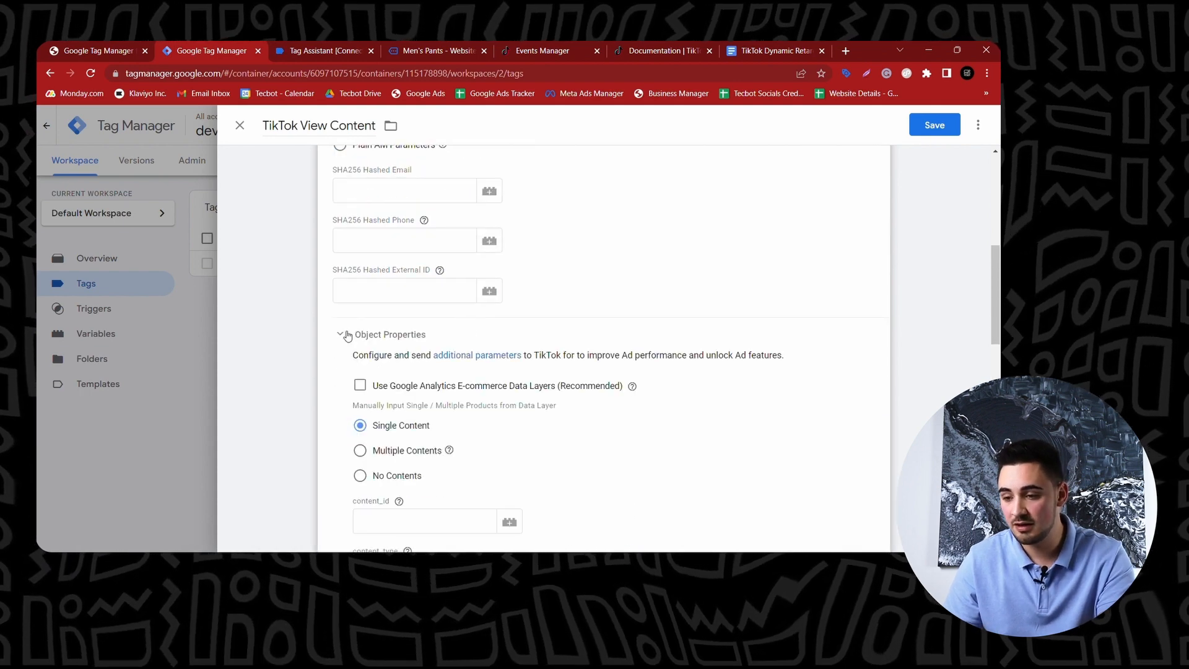
{"action": "scroll", "coordinate": [428, 439], "scroll_direction": "down", "scroll_amount": 2}
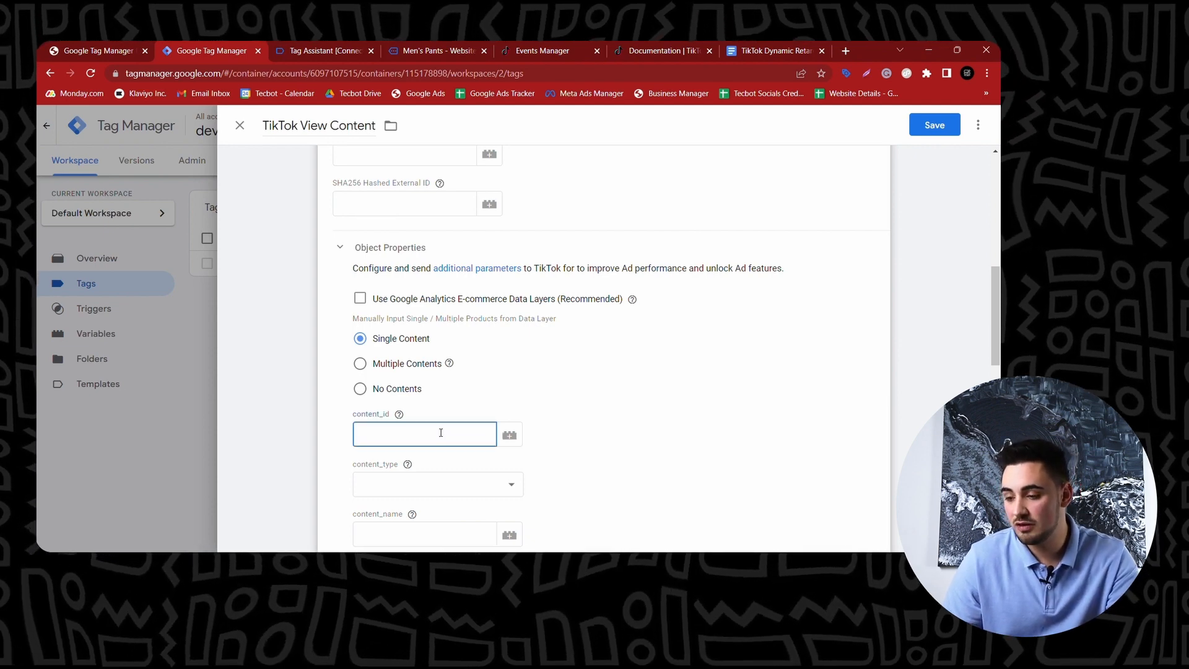
{"action": "left_click", "coordinate": [512, 438]}
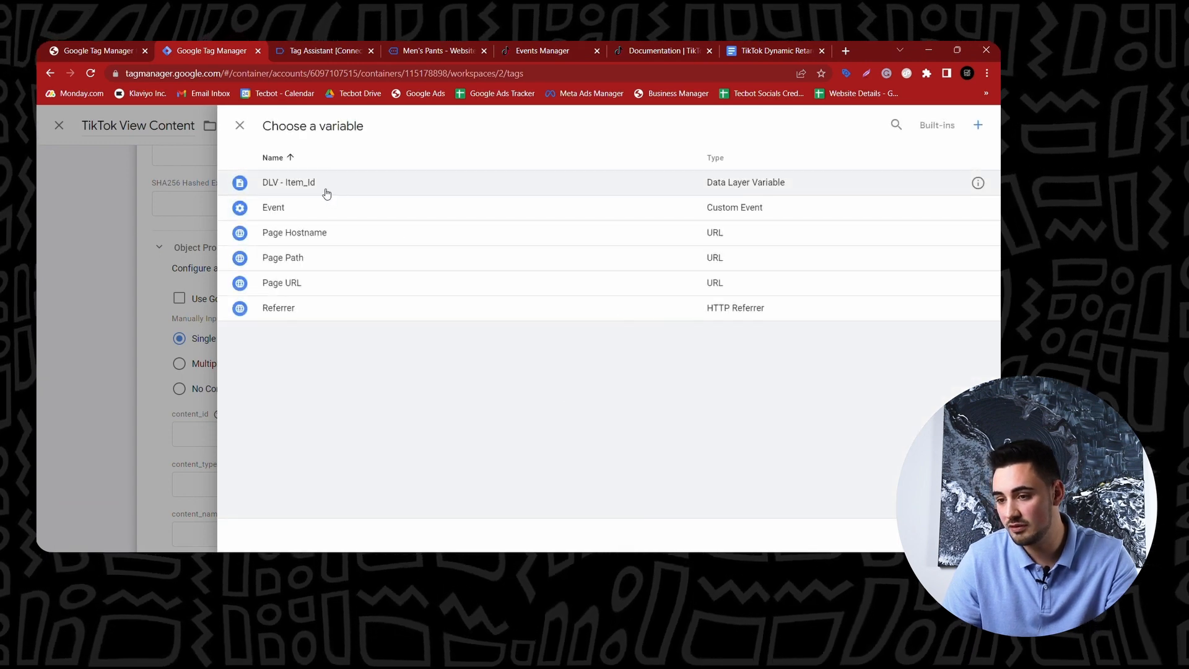
{"action": "left_click", "coordinate": [289, 182]}
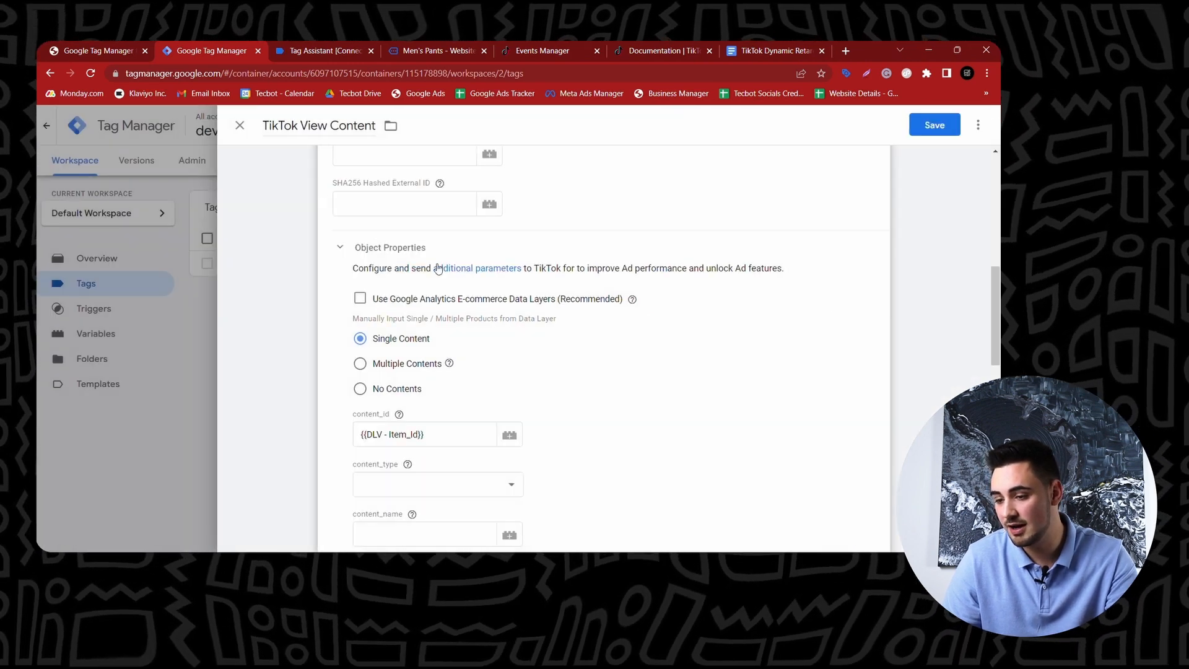
Review the tag's settings, then add a new trigger to it and name the trigger "Window Loaded".
{"action": "scroll", "coordinate": [594, 381], "scroll_direction": "up", "scroll_amount": 7}
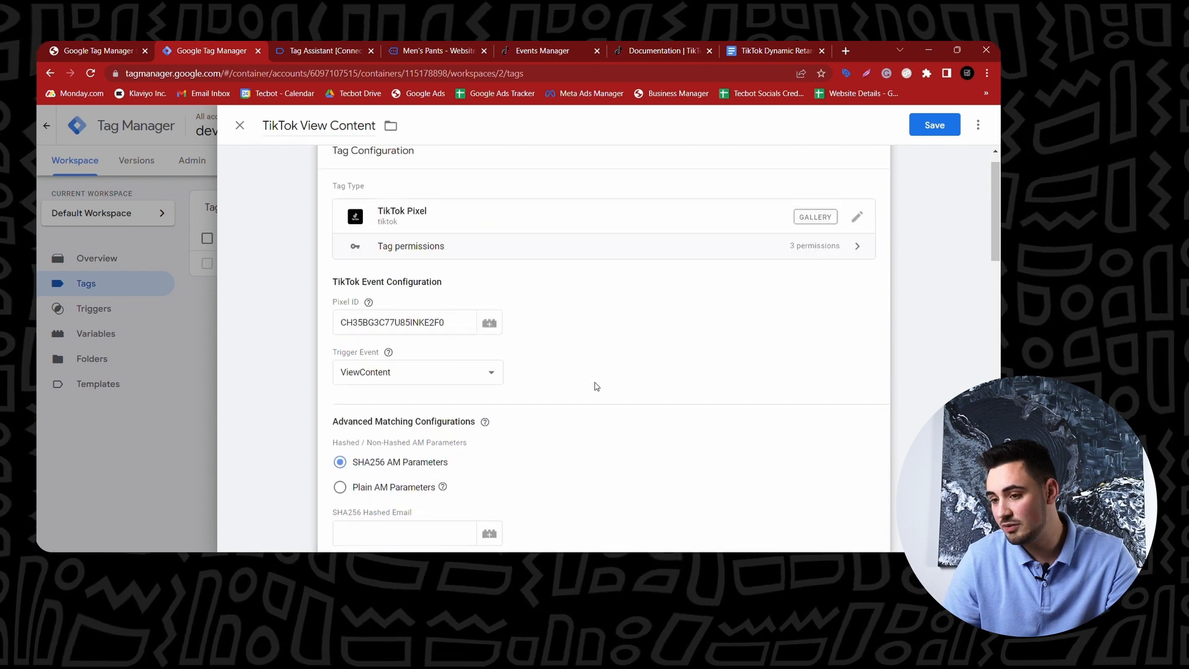
{"action": "scroll", "coordinate": [596, 385], "scroll_direction": "up", "scroll_amount": 1}
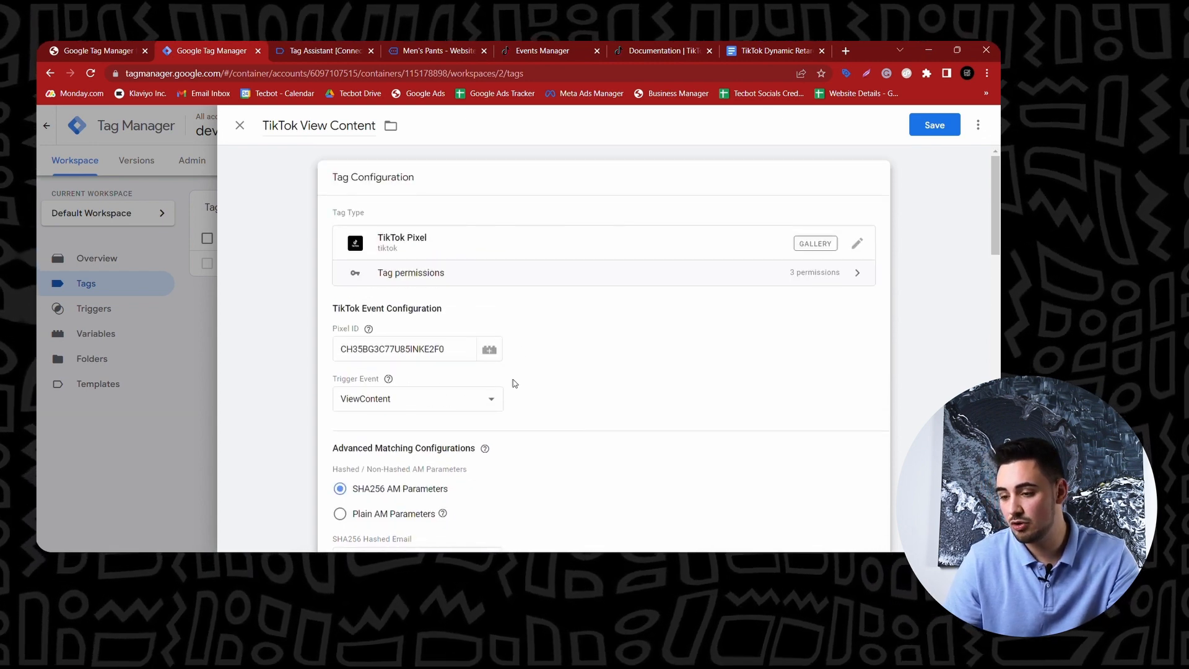
{"action": "scroll", "coordinate": [533, 379], "scroll_direction": "down", "scroll_amount": 5}
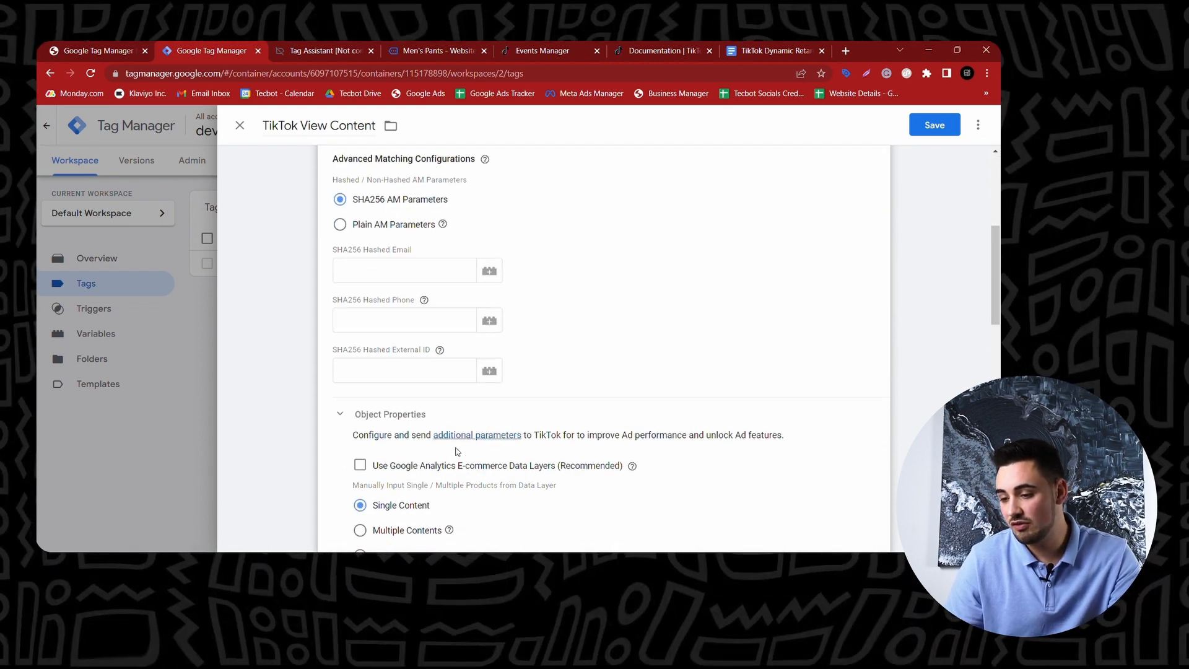
{"action": "scroll", "coordinate": [457, 451], "scroll_direction": "down", "scroll_amount": 4}
{"action": "mouse_move", "coordinate": [398, 339]}
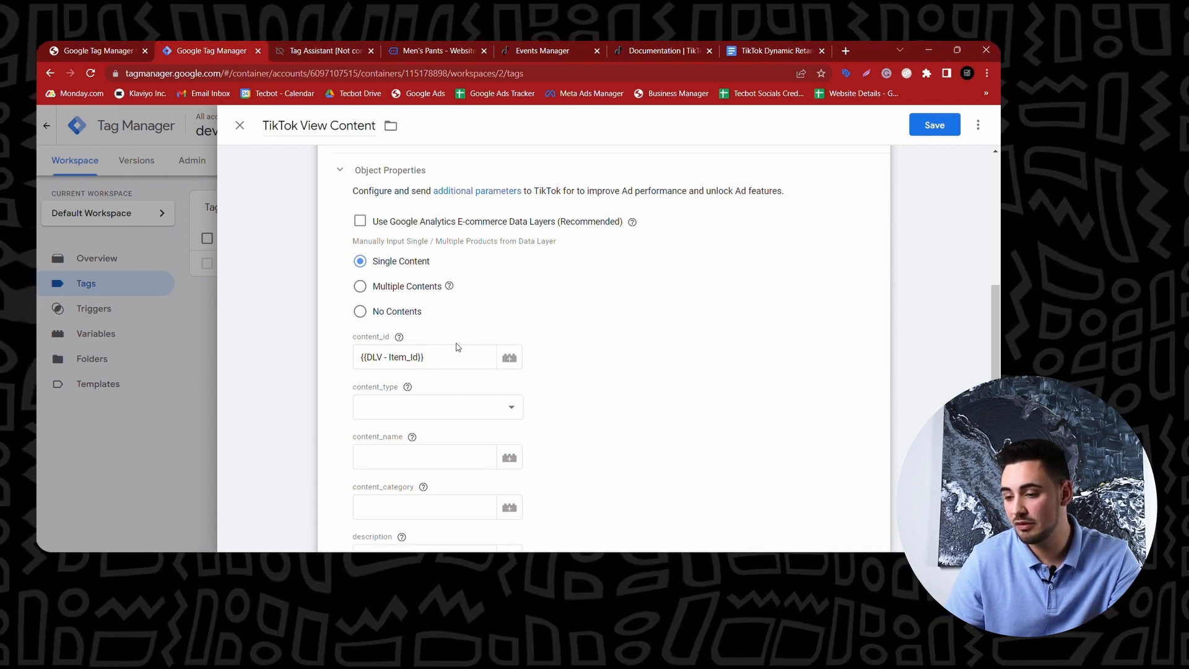
{"action": "scroll", "coordinate": [565, 400], "scroll_direction": "down", "scroll_amount": 10}
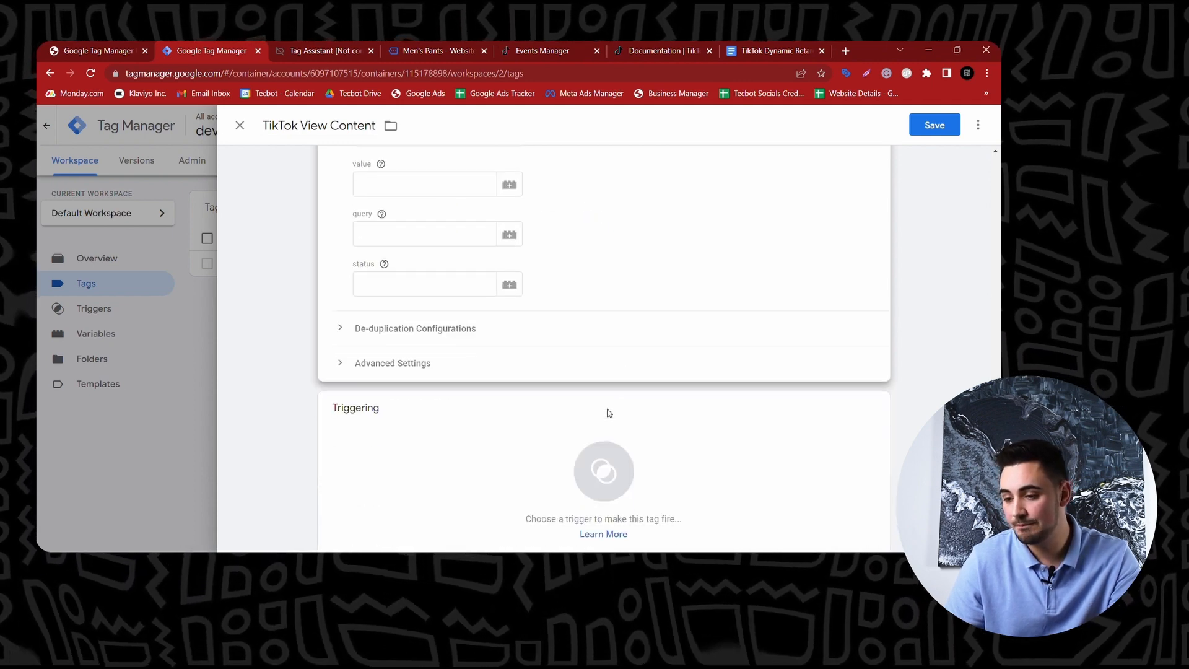
{"action": "left_click", "coordinate": [402, 422]}
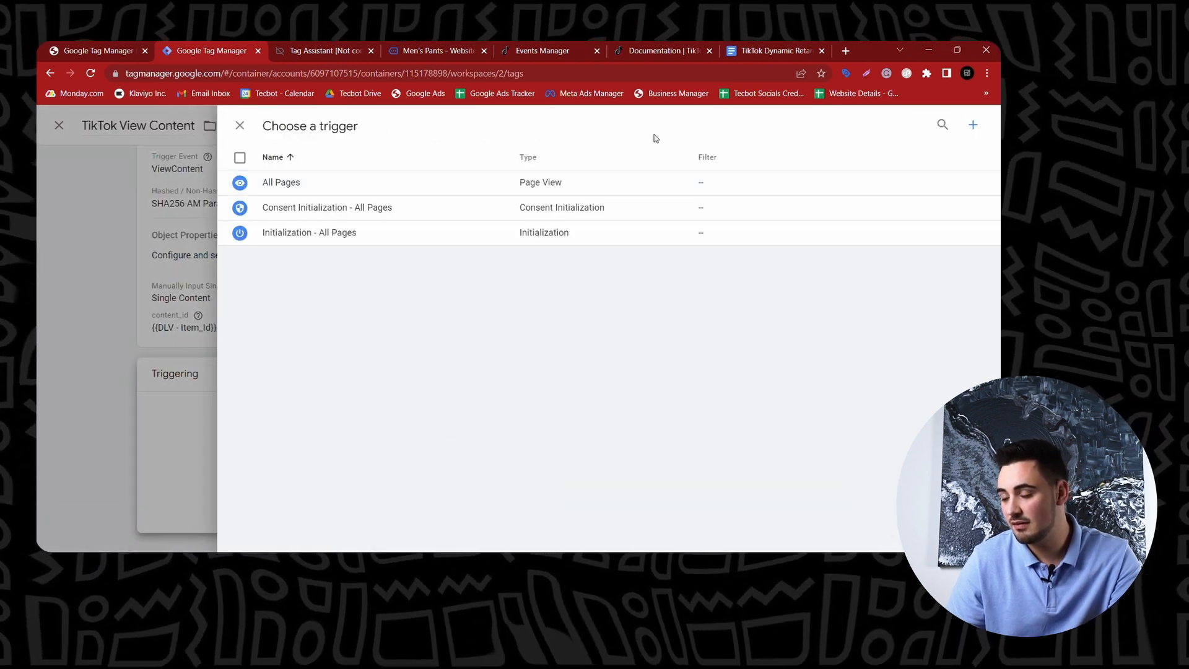
{"action": "left_click", "coordinate": [971, 127]}
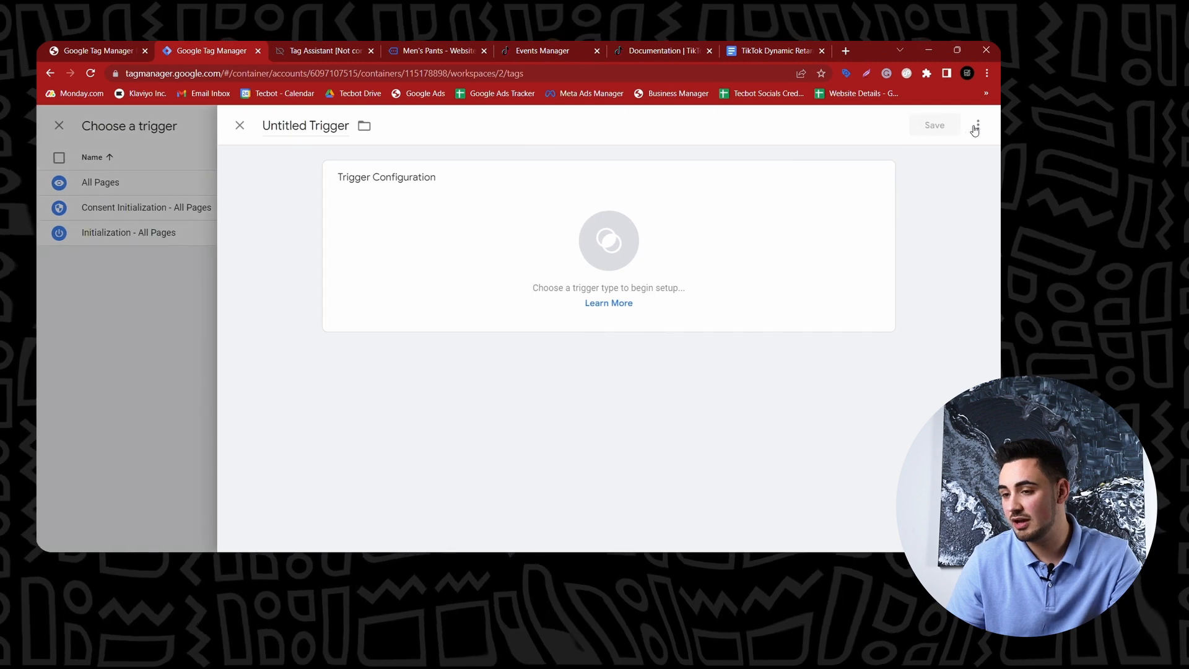
{"action": "left_click", "coordinate": [322, 127]}
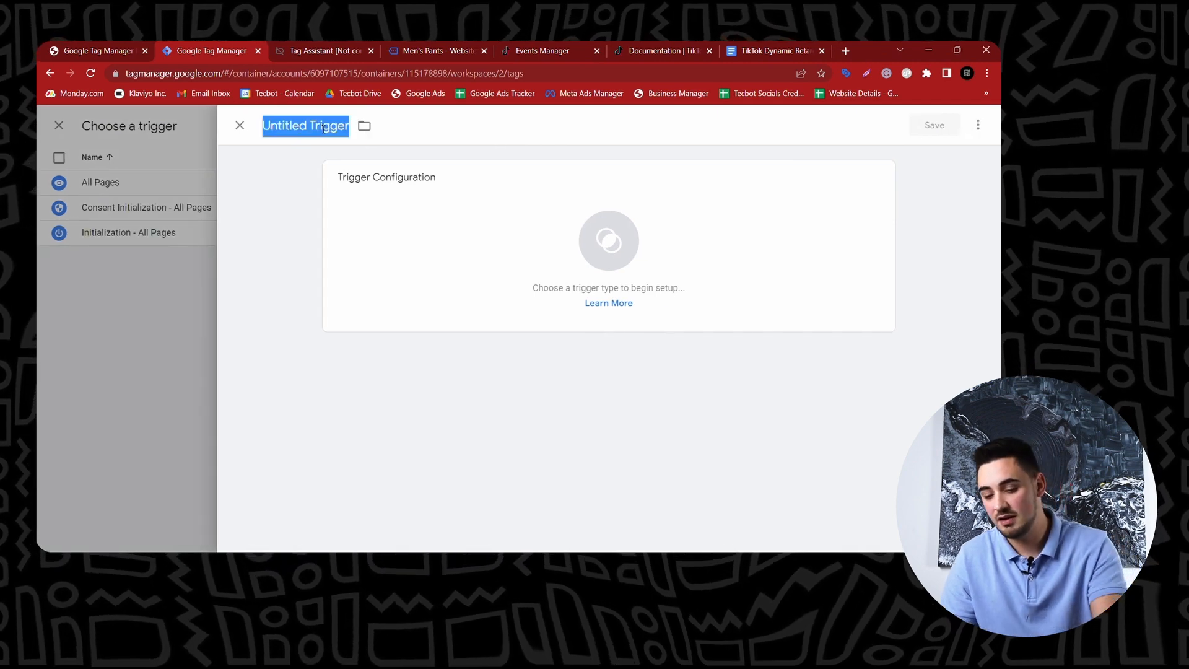
{"action": "type", "text": "Window"}
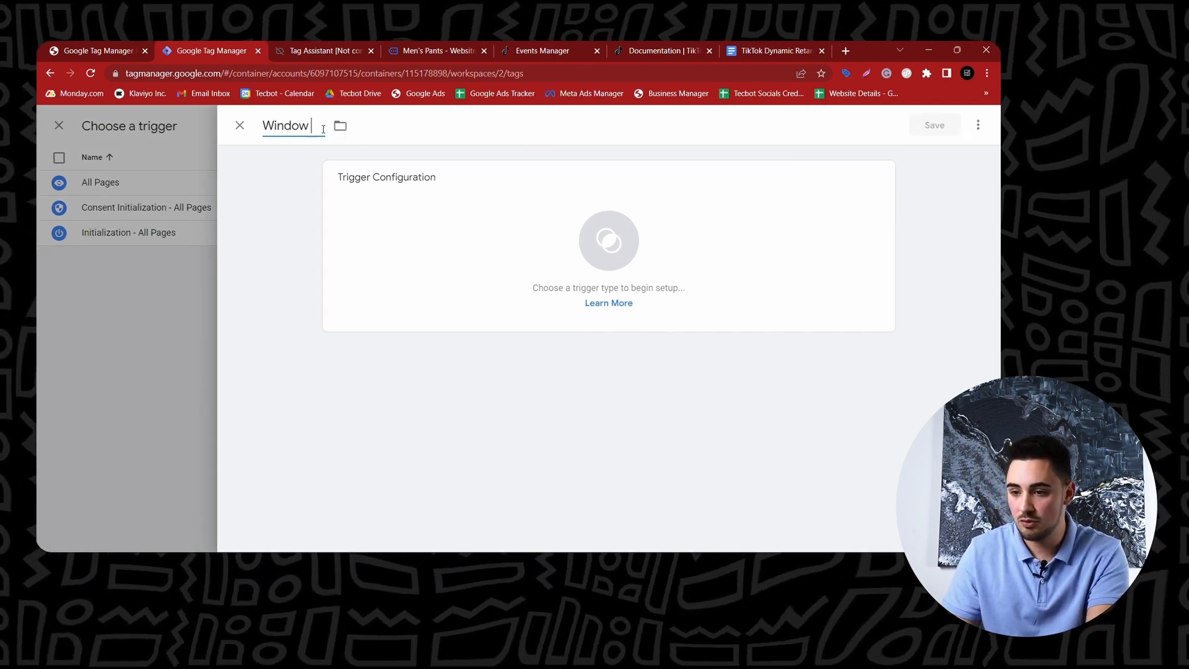
{"action": "type", "text": " Loaded"}
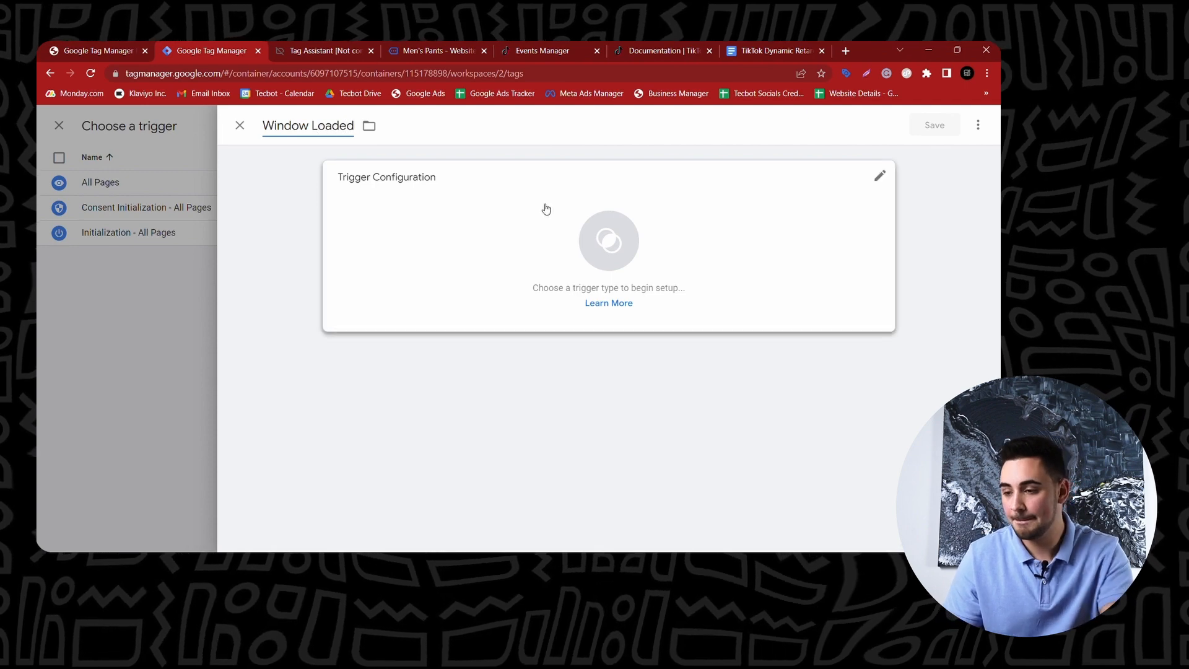
Set the trigger type to Window Loaded, firing on some Window Loaded events where Page URL contains a value.
{"action": "left_click", "coordinate": [546, 209]}
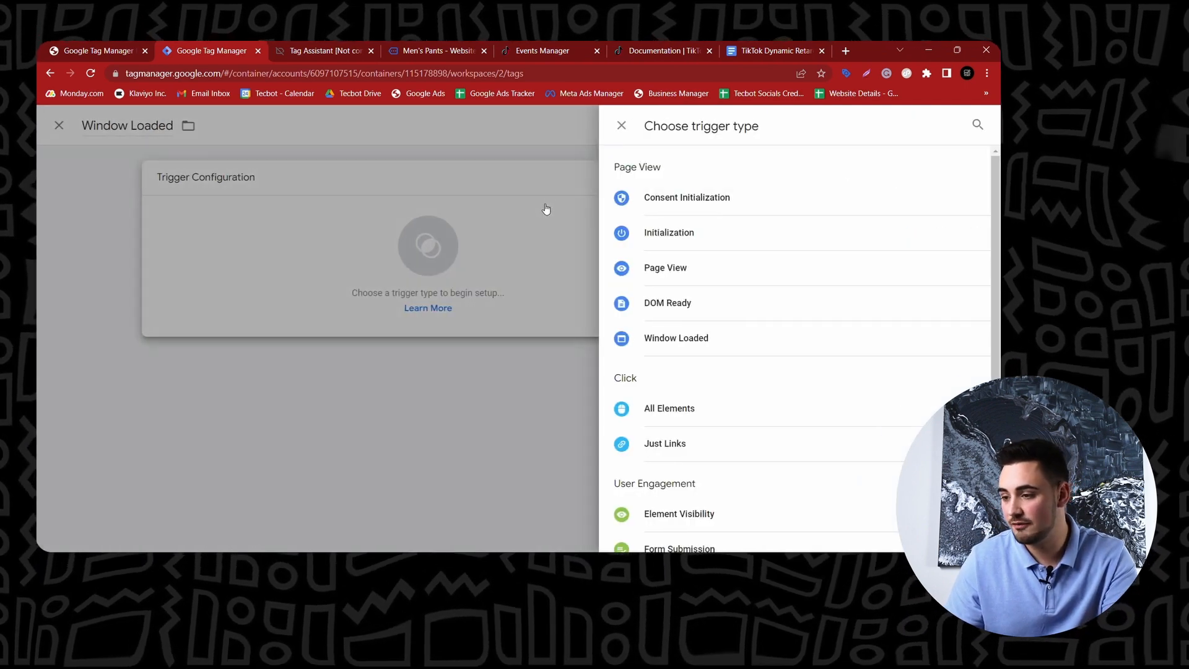
{"action": "left_click", "coordinate": [706, 337]}
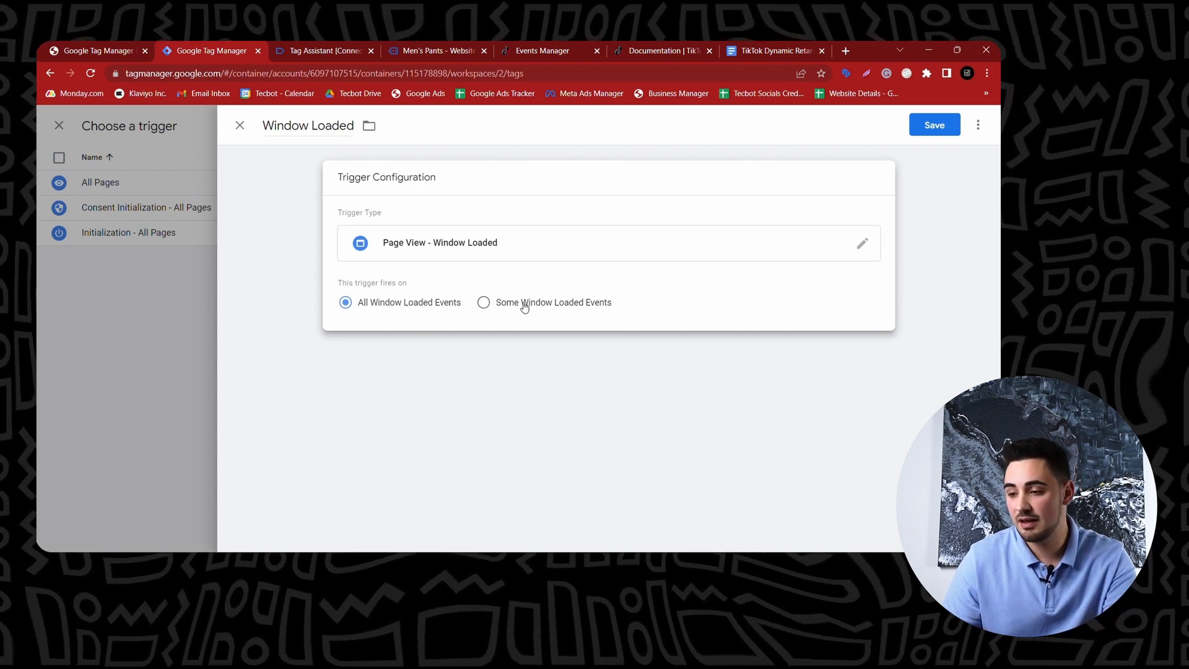
{"action": "left_click", "coordinate": [484, 303]}
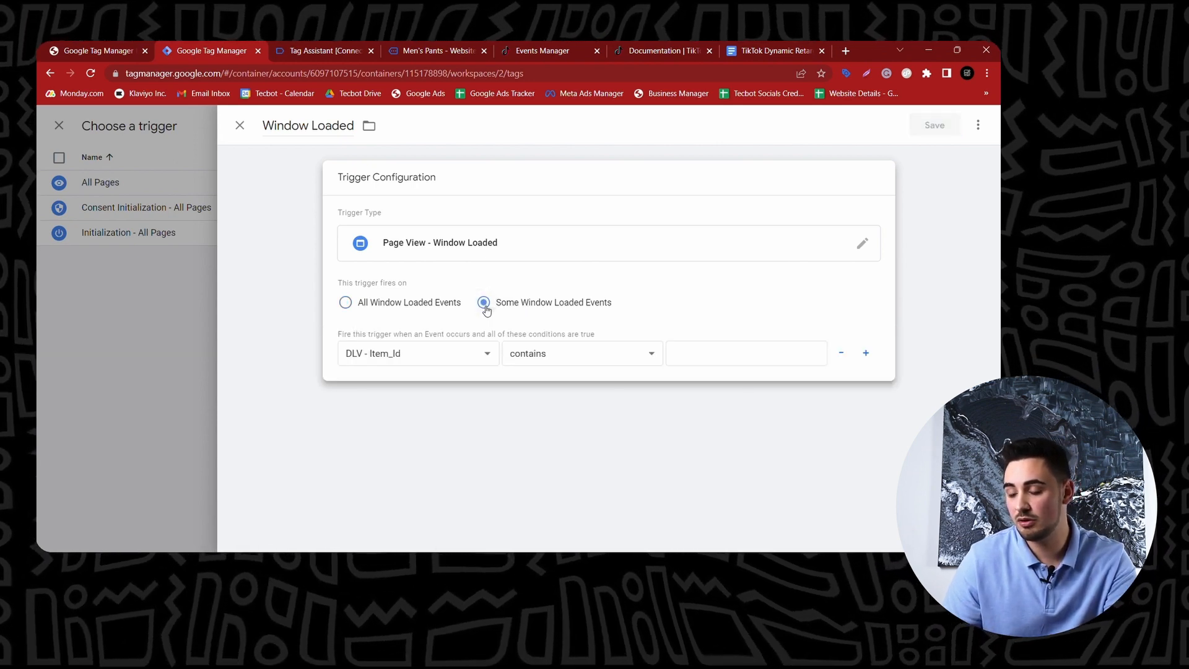
{"action": "left_click", "coordinate": [444, 359]}
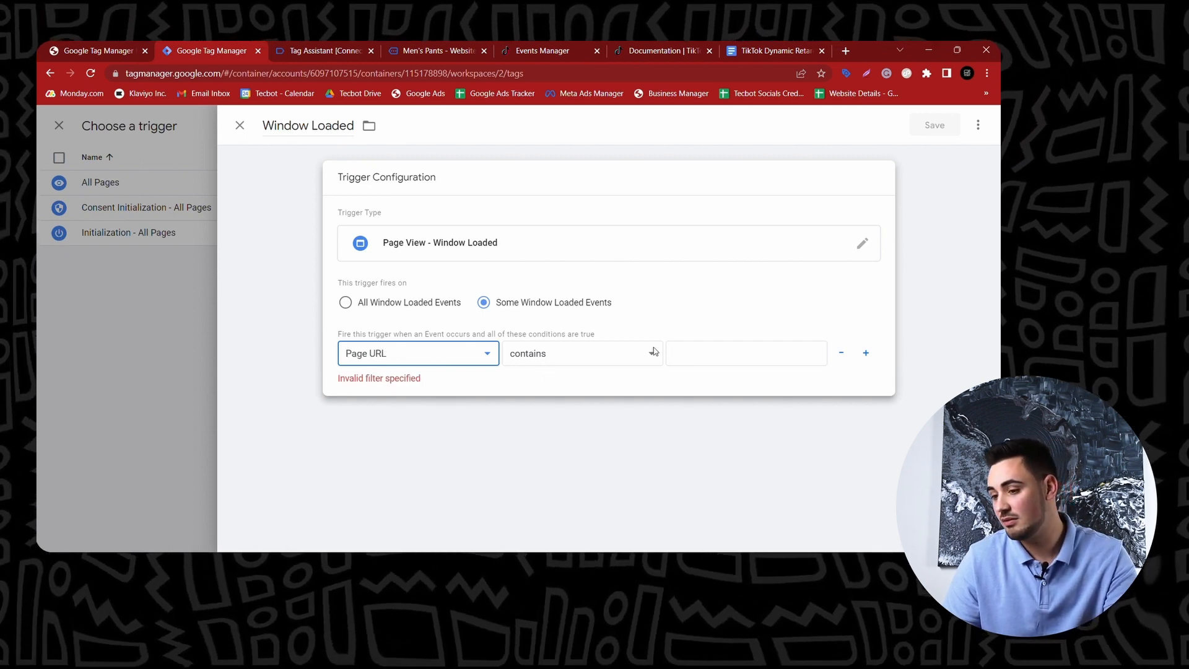
{"action": "left_click", "coordinate": [439, 50]}
{"action": "scroll", "coordinate": [429, 333], "scroll_direction": "down", "scroll_amount": 3}
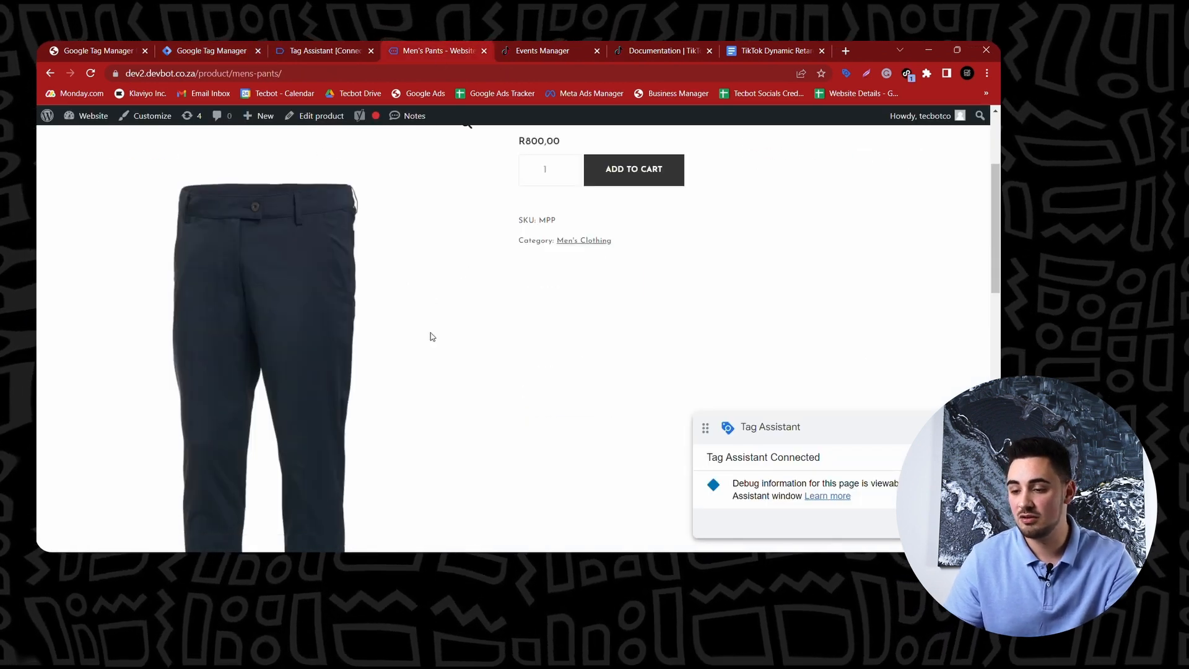
{"action": "scroll", "coordinate": [348, 274], "scroll_direction": "up", "scroll_amount": 2}
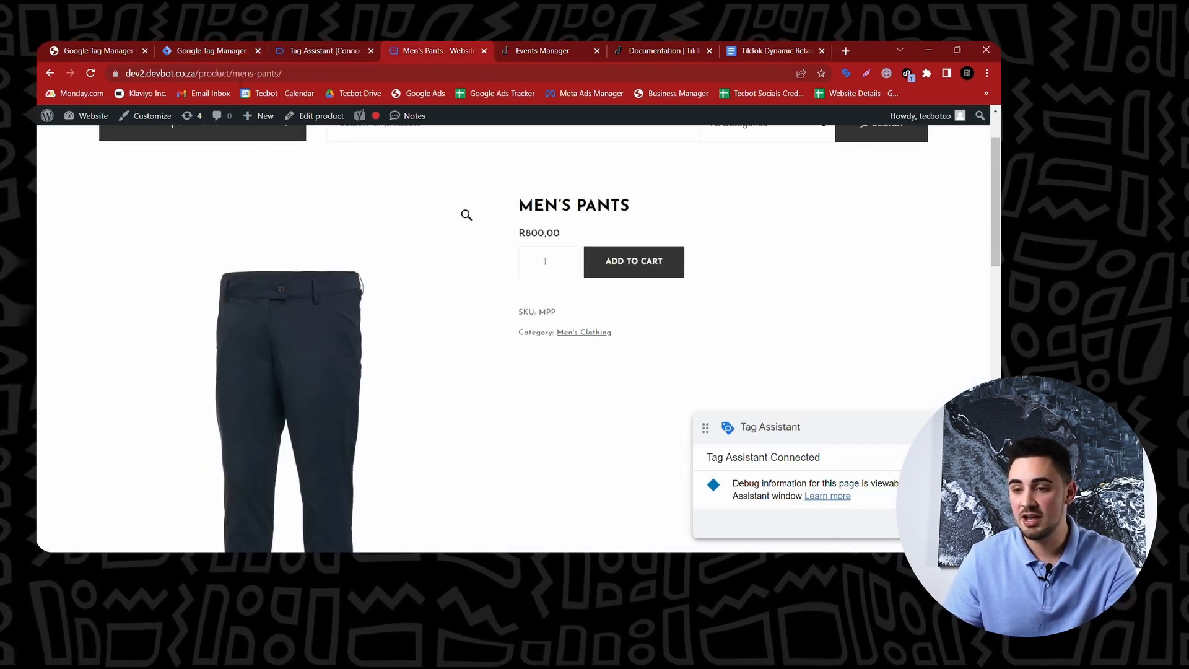
{"action": "left_click", "coordinate": [233, 74]}
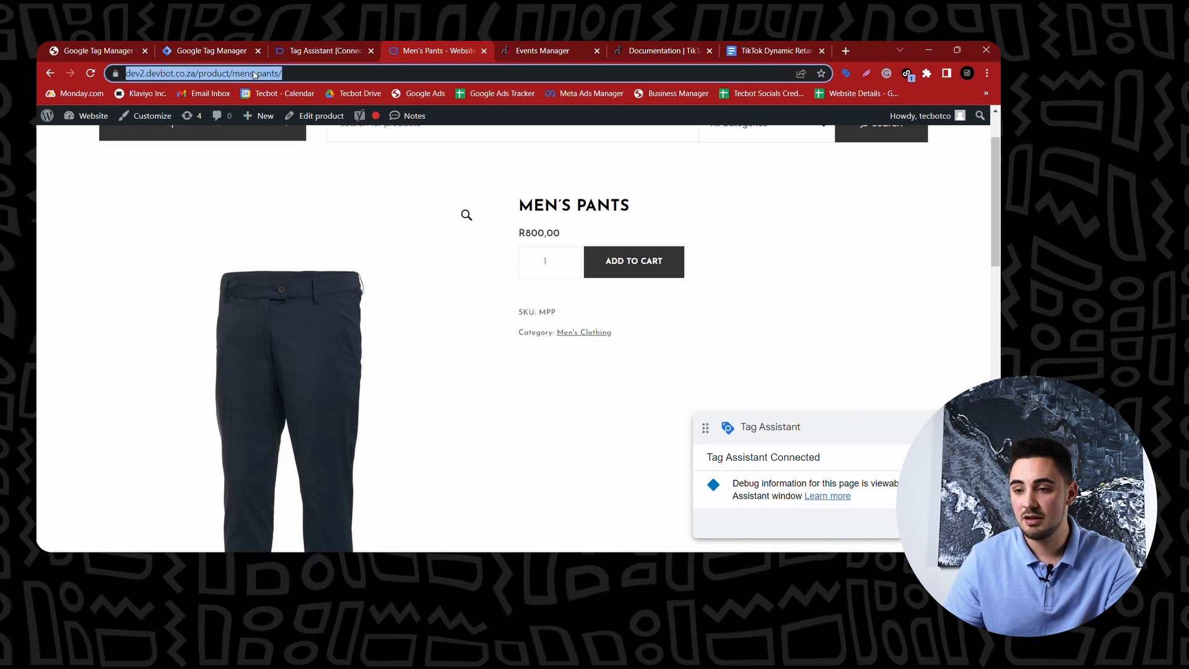
{"action": "left_click", "coordinate": [212, 74]}
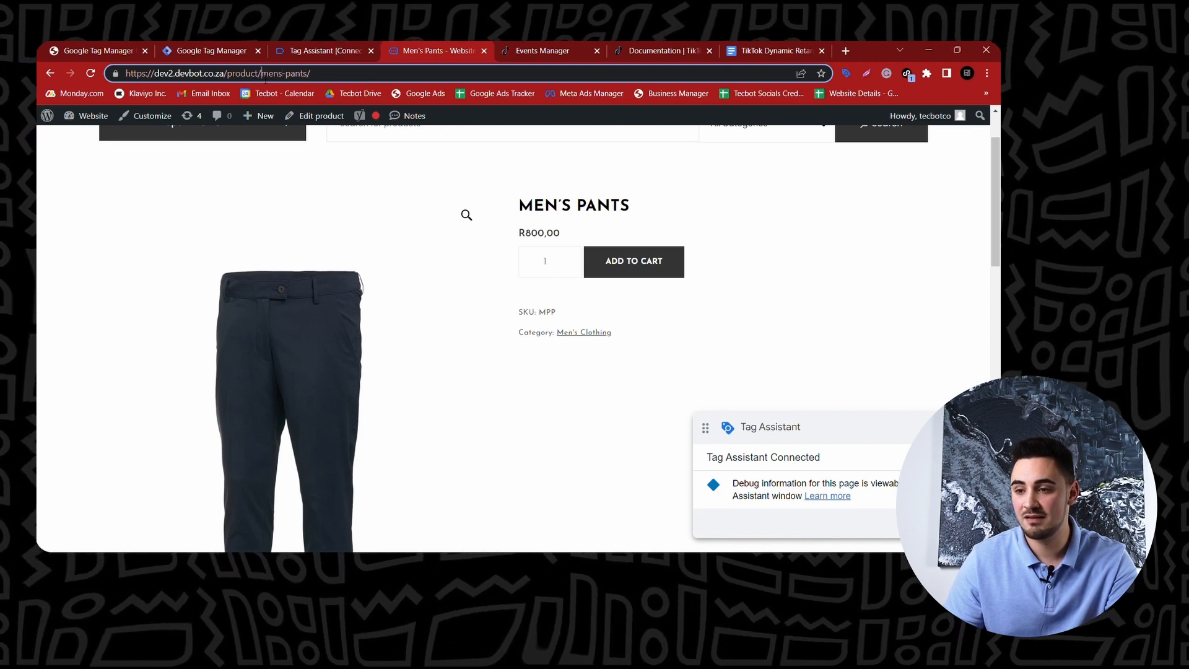
{"action": "left_click_drag", "start_coordinate": [262, 74], "coordinate": [246, 73]}
{"action": "left_click", "coordinate": [272, 73]}
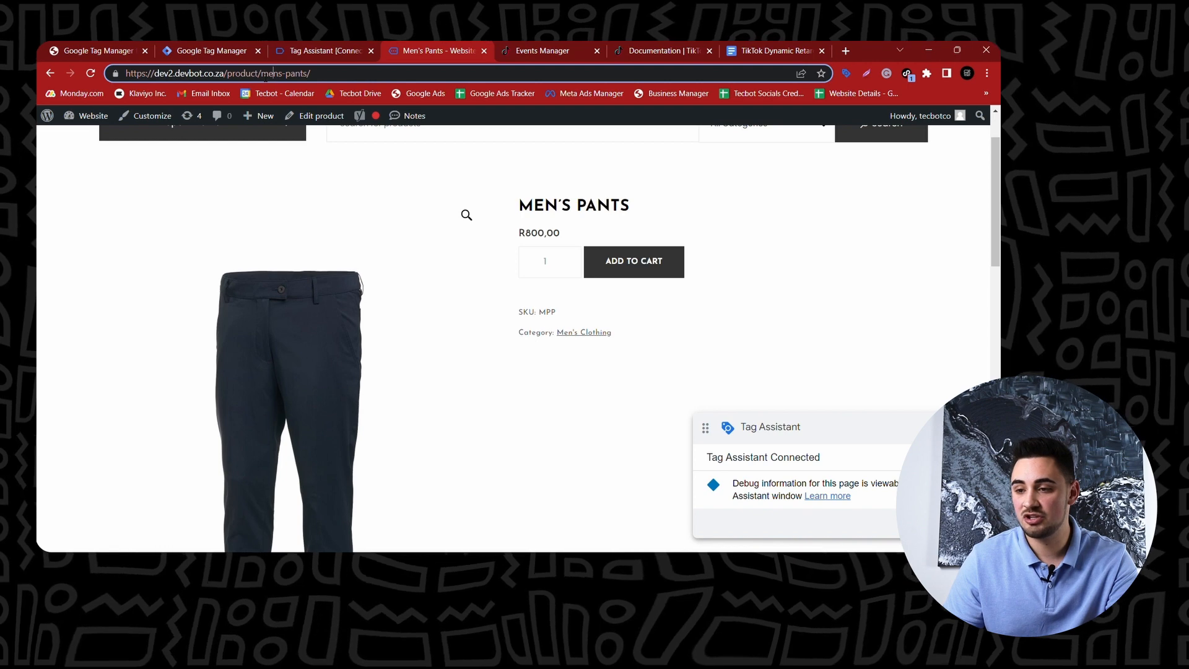
{"action": "left_click_drag", "start_coordinate": [261, 73], "coordinate": [126, 79]}
{"action": "key", "text": "ctrl+c"}
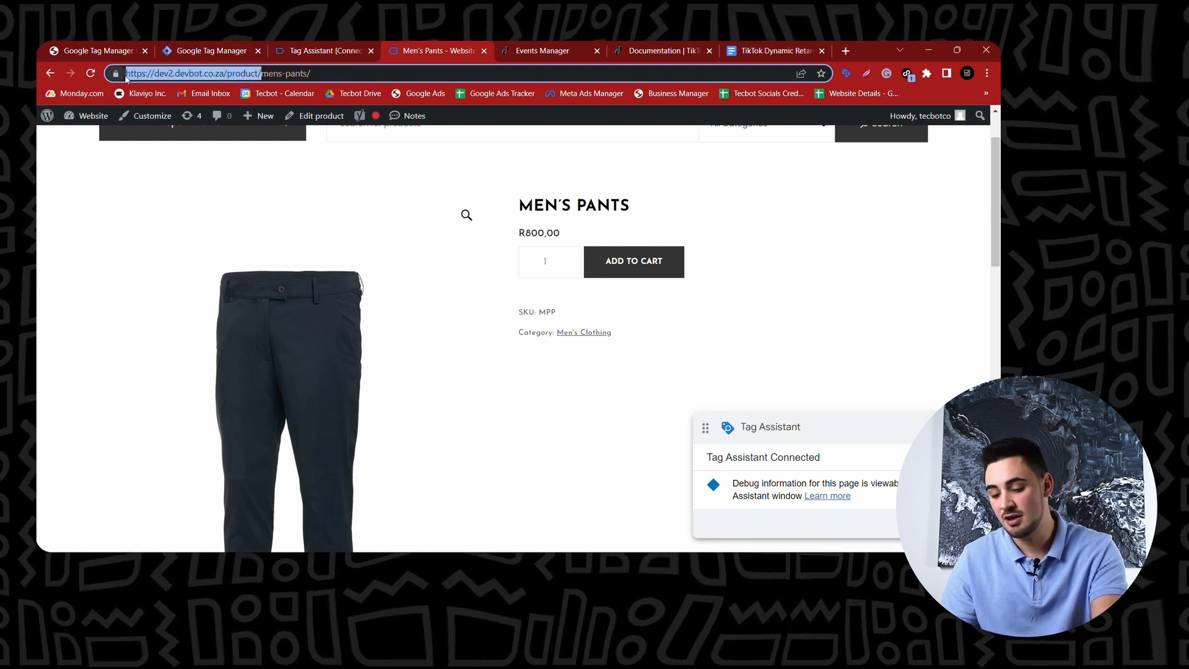
{"action": "left_click", "coordinate": [202, 46]}
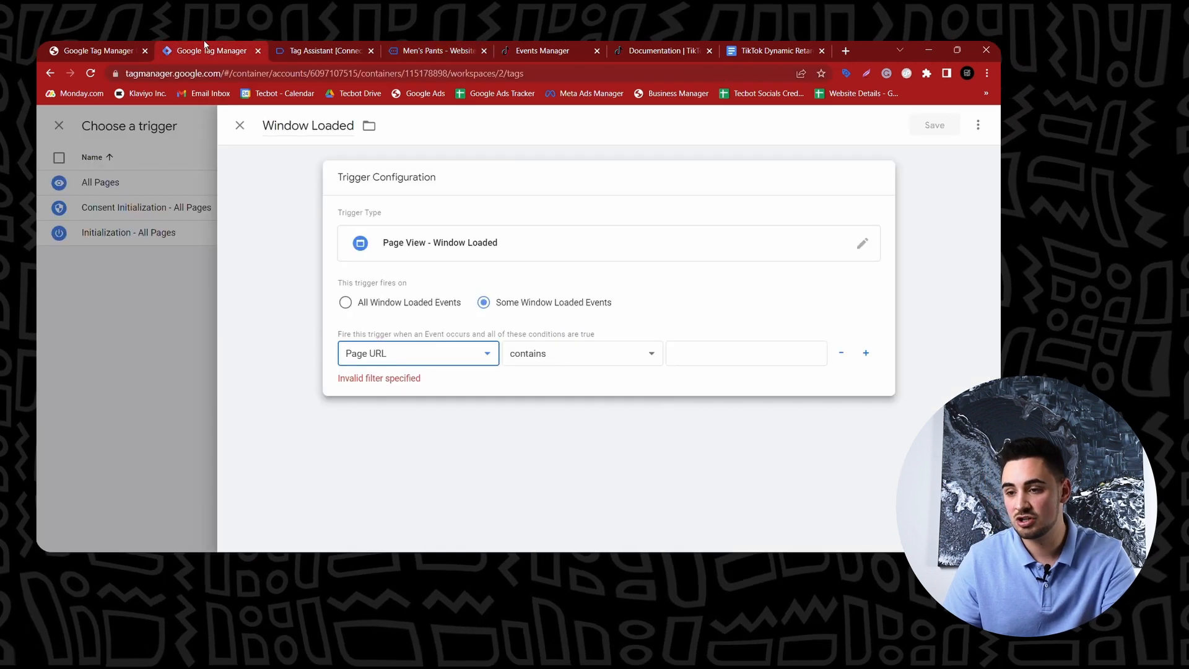
{"action": "left_click", "coordinate": [745, 364]}
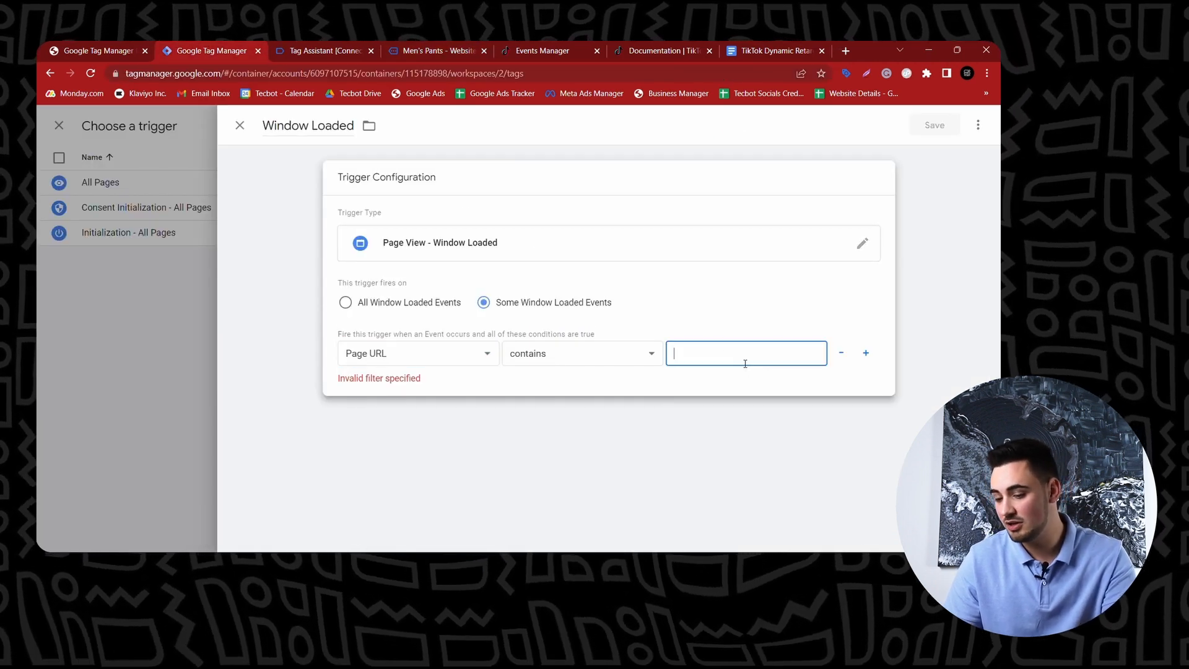
{"action": "key", "text": "ctrl+v"}
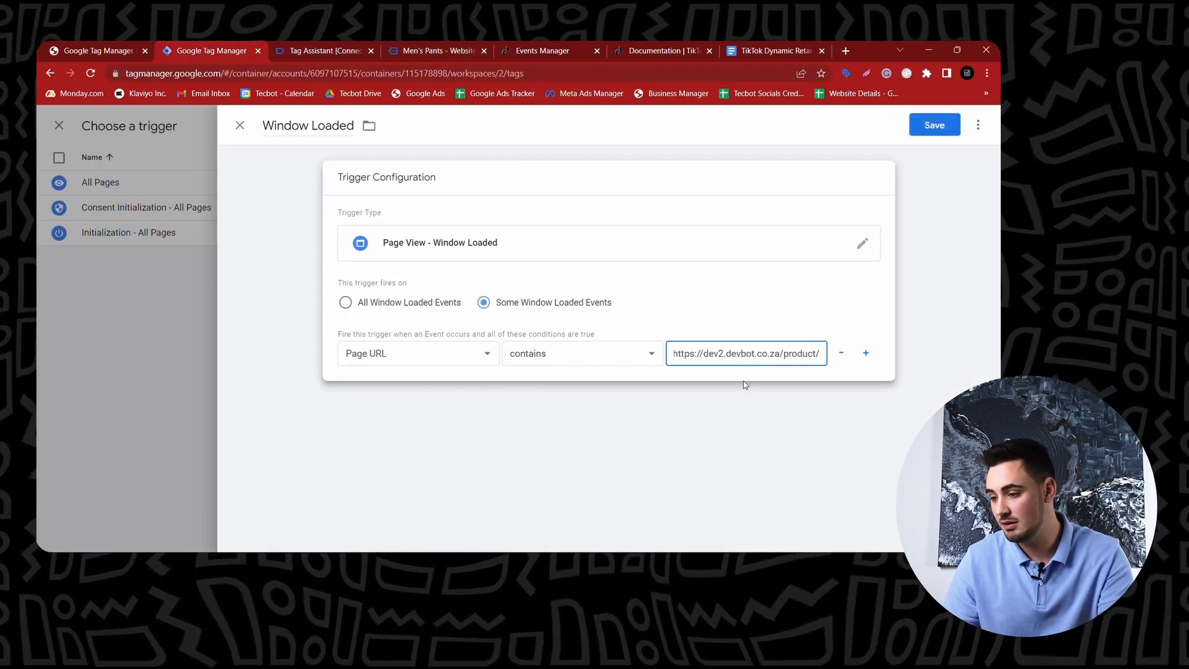
{"action": "left_click", "coordinate": [745, 392]}
{"action": "left_click", "coordinate": [634, 283]}
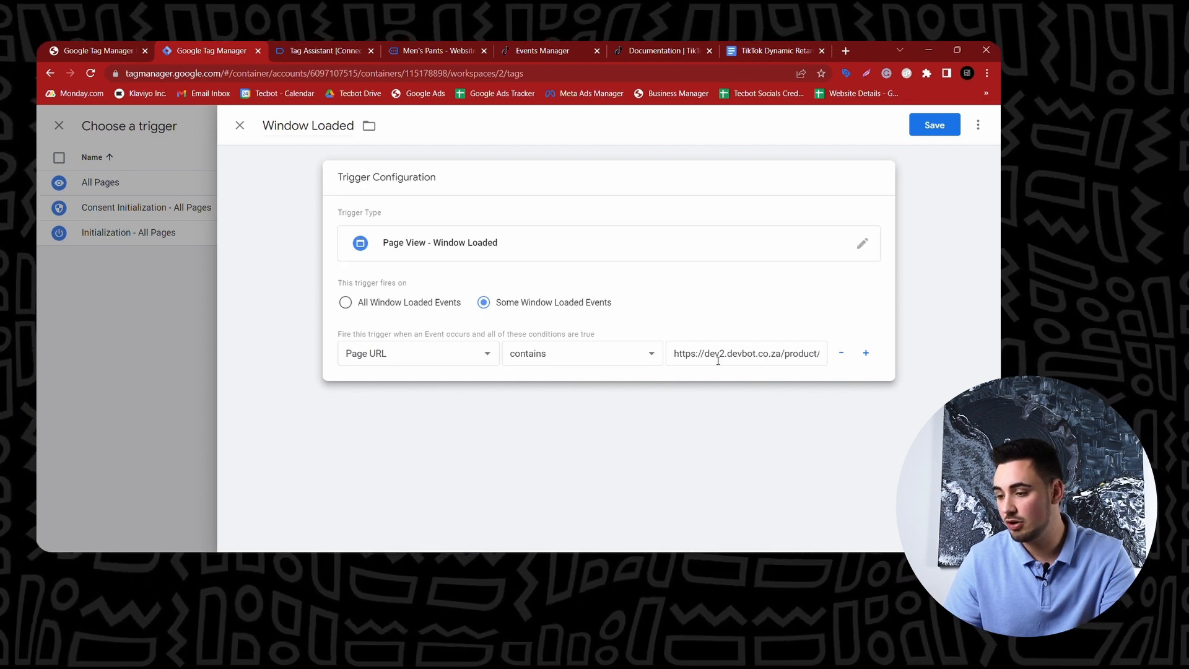
{"action": "left_click", "coordinate": [929, 127]}
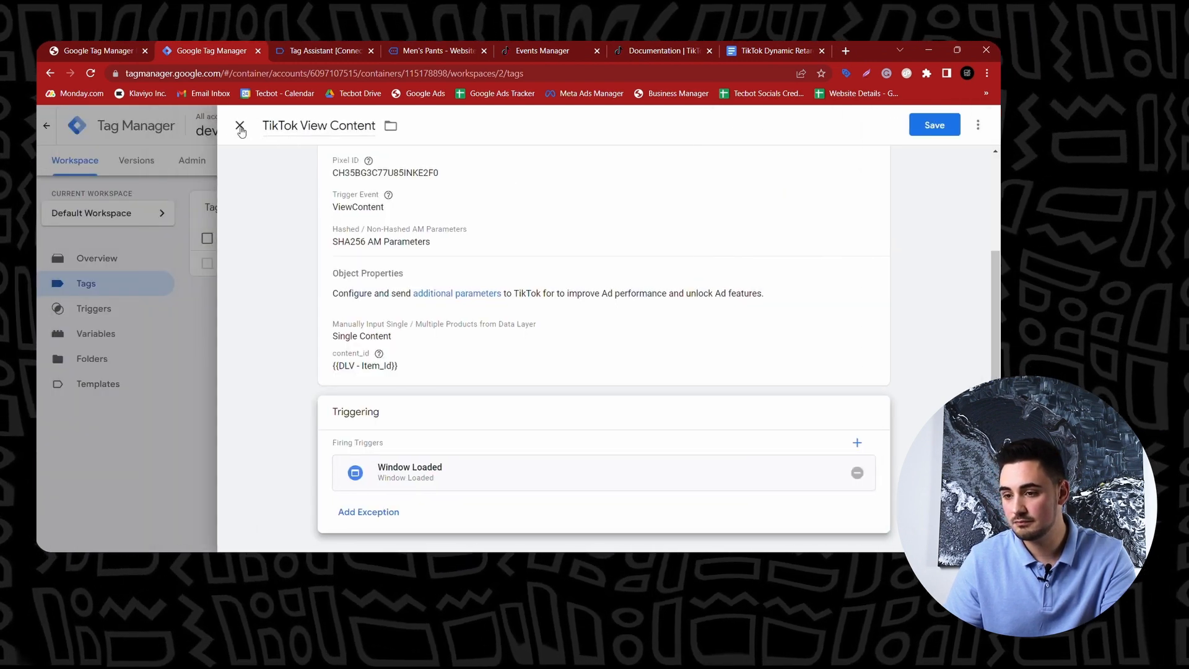
Keep the unsaved changes on the TikTok View Content tag and save the tag.
{"action": "left_click", "coordinate": [240, 128]}
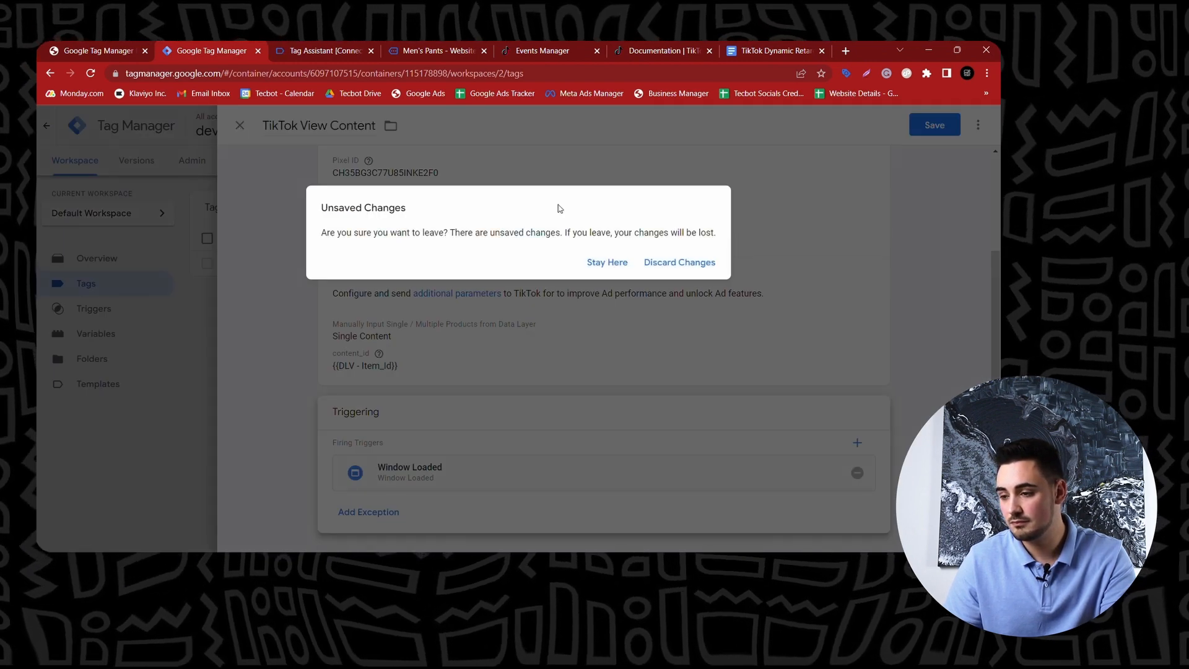
{"action": "left_click", "coordinate": [613, 264]}
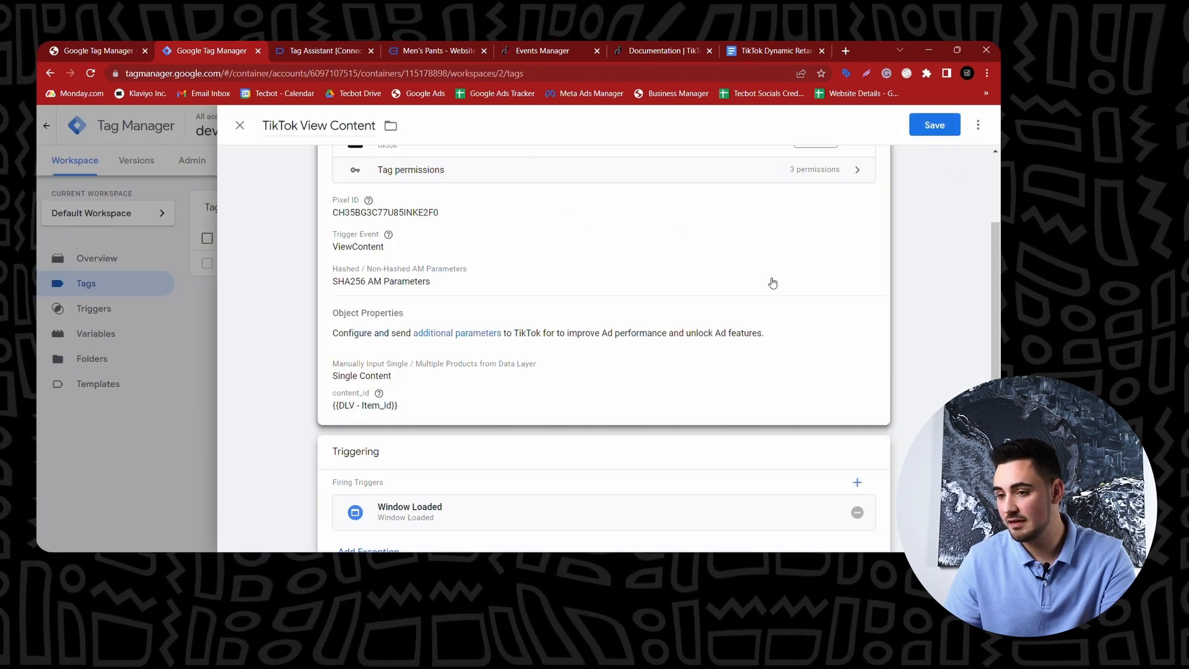
{"action": "left_click", "coordinate": [935, 126]}
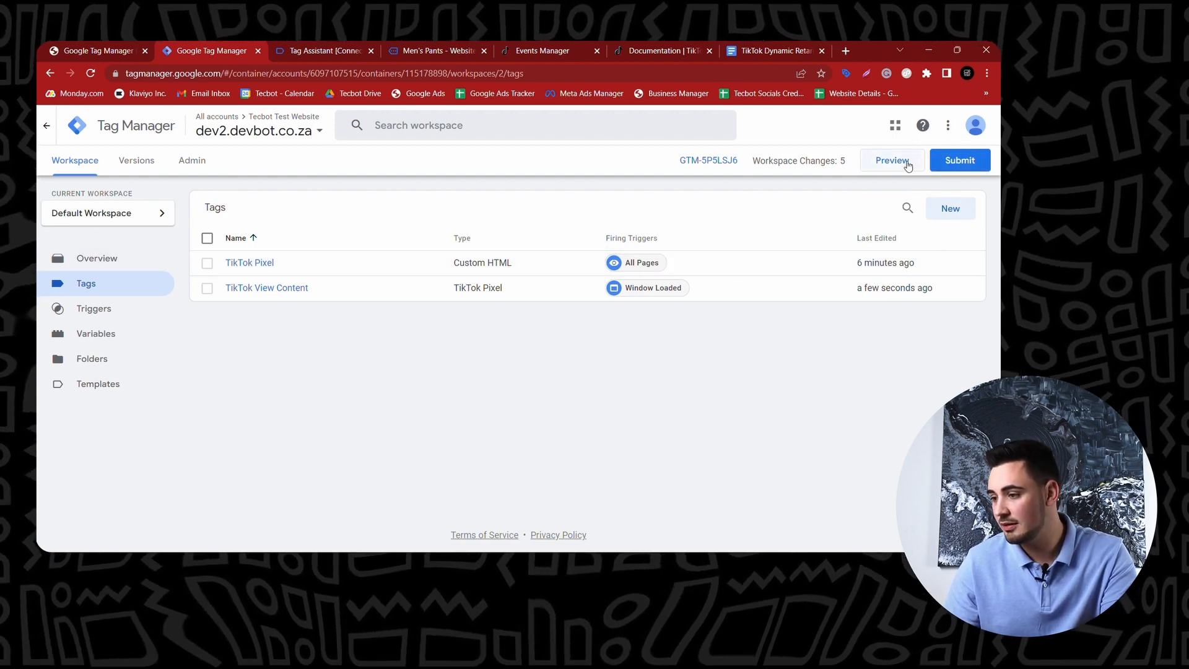
Submit the workspace changes and publish them to the Live environment, skipping the version name and description.
{"action": "left_click", "coordinate": [968, 169]}
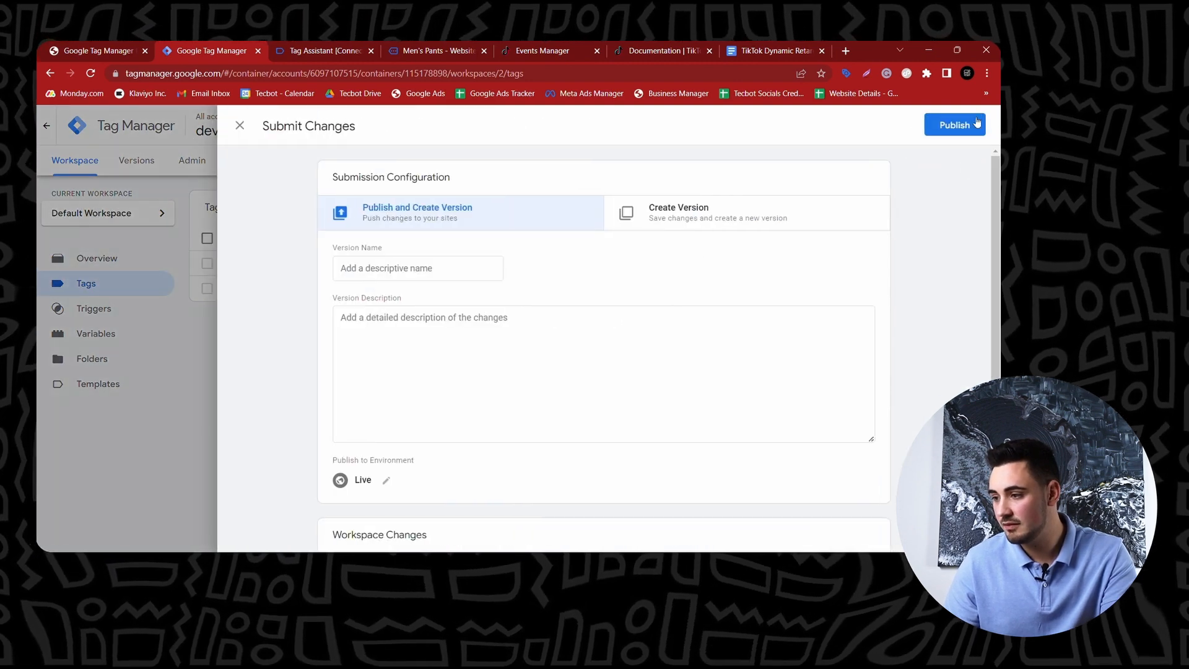
{"action": "left_click", "coordinate": [977, 123]}
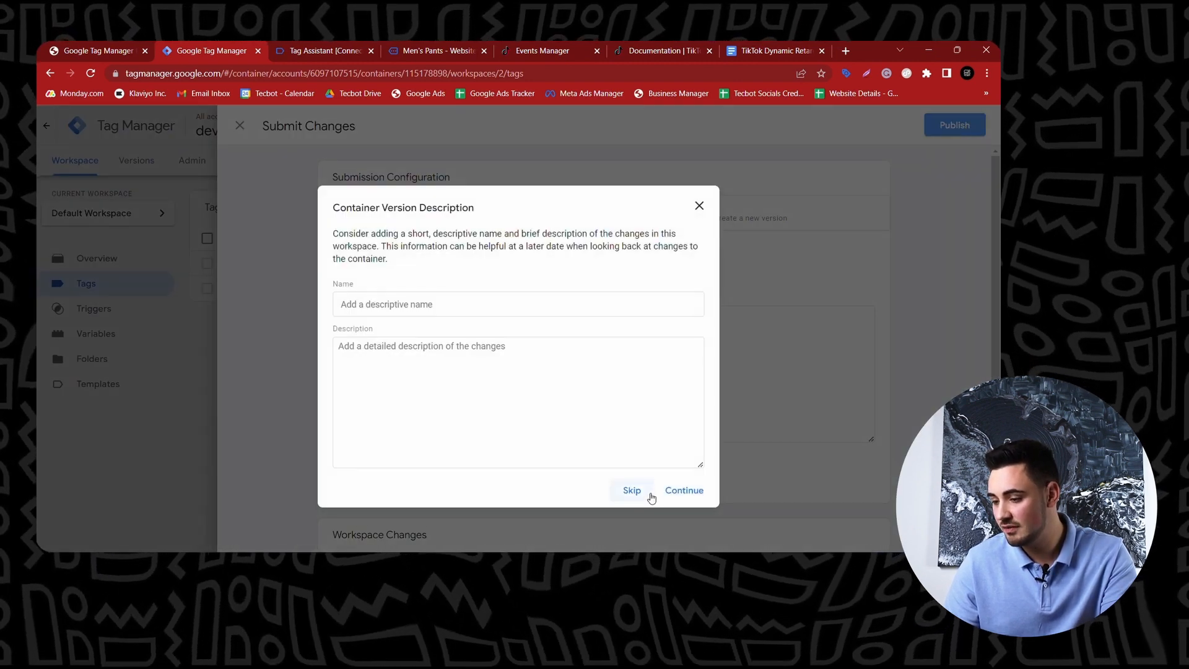
{"action": "left_click", "coordinate": [638, 490]}
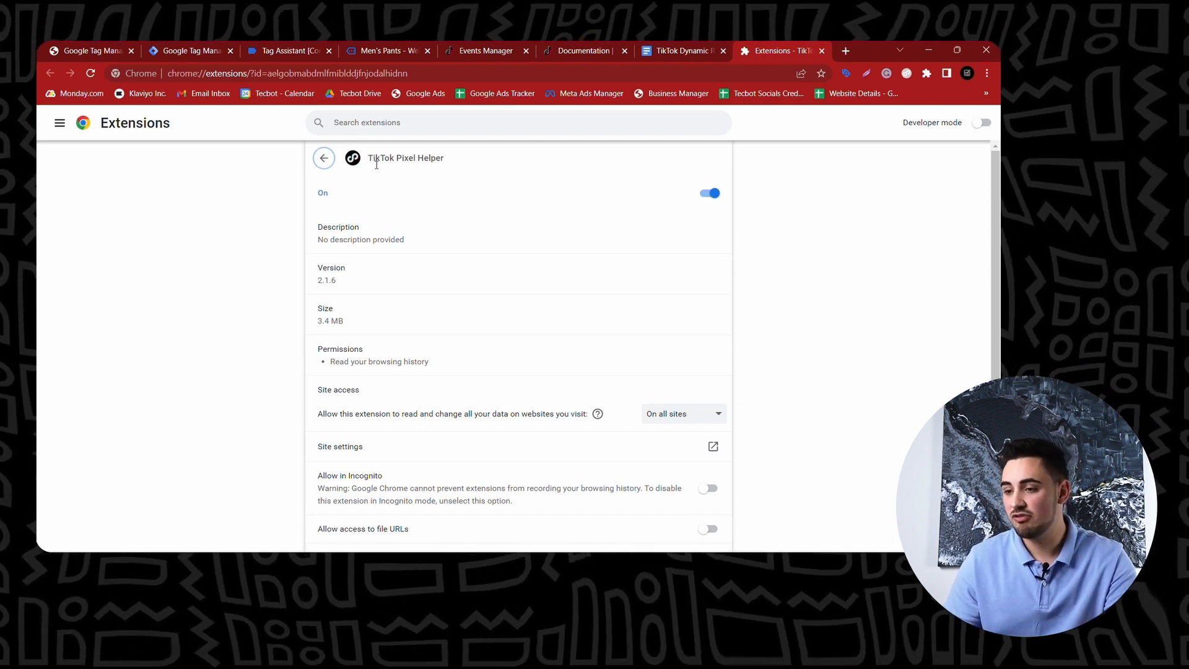
Review the TikTok Pixel Helper extension's details page, including its site access and permissions.
{"action": "scroll", "coordinate": [558, 256], "scroll_direction": "down", "scroll_amount": 2}
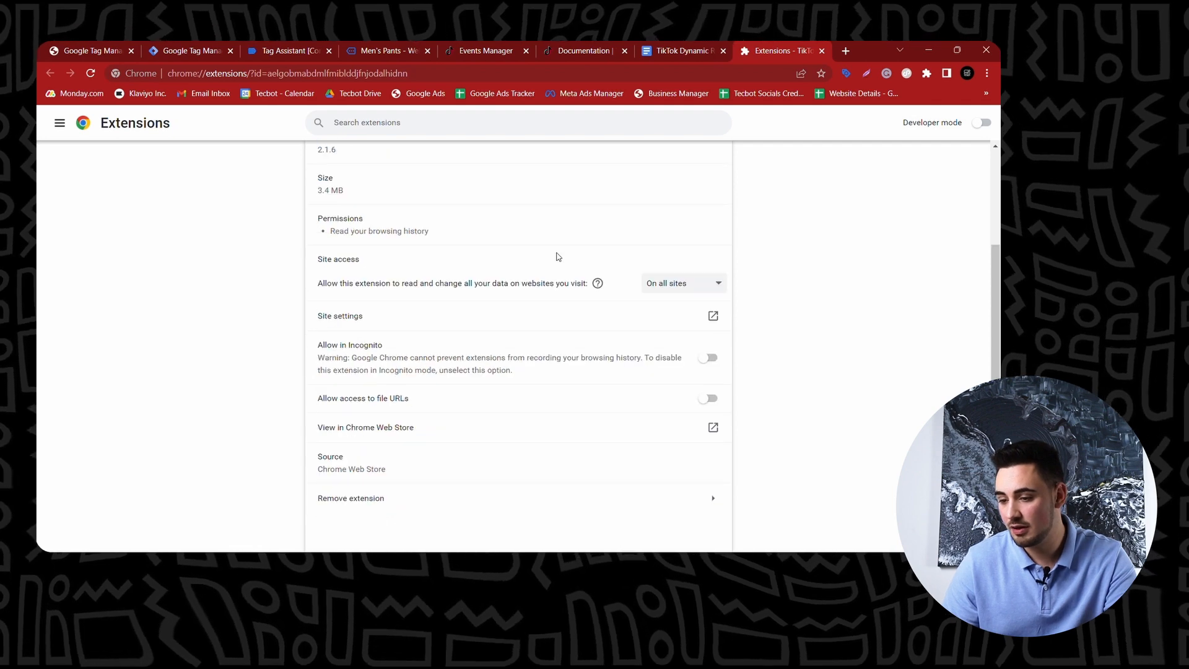
{"action": "scroll", "coordinate": [558, 256], "scroll_direction": "up", "scroll_amount": 2}
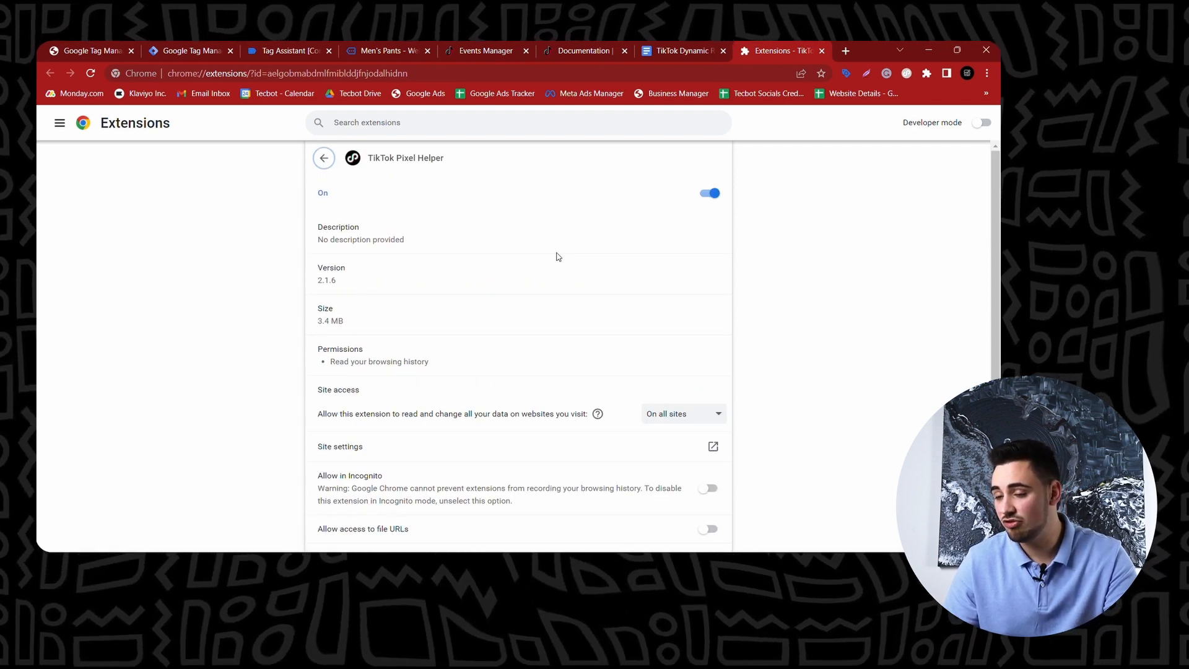
{"action": "scroll", "coordinate": [696, 350], "scroll_direction": "down", "scroll_amount": 2}
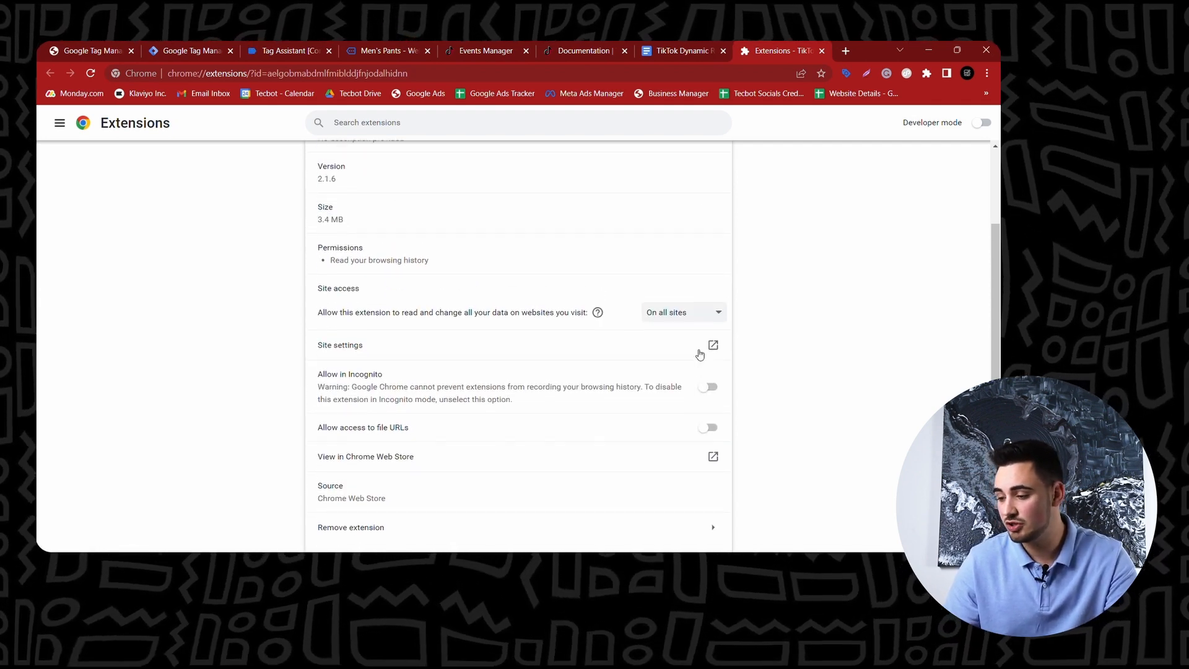
{"action": "scroll", "coordinate": [700, 354], "scroll_direction": "up", "scroll_amount": 2}
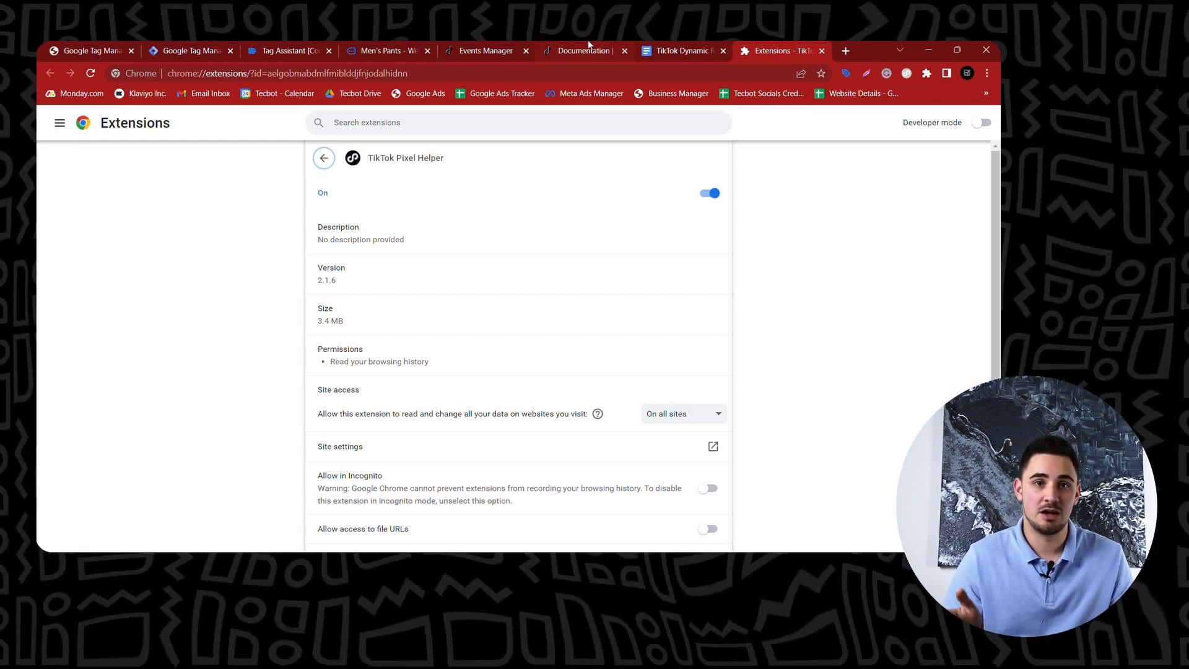
Go from the Men's Pants page to the store's home page and check its pixel events with TikTok Pixel Helper.
{"action": "left_click", "coordinate": [377, 44]}
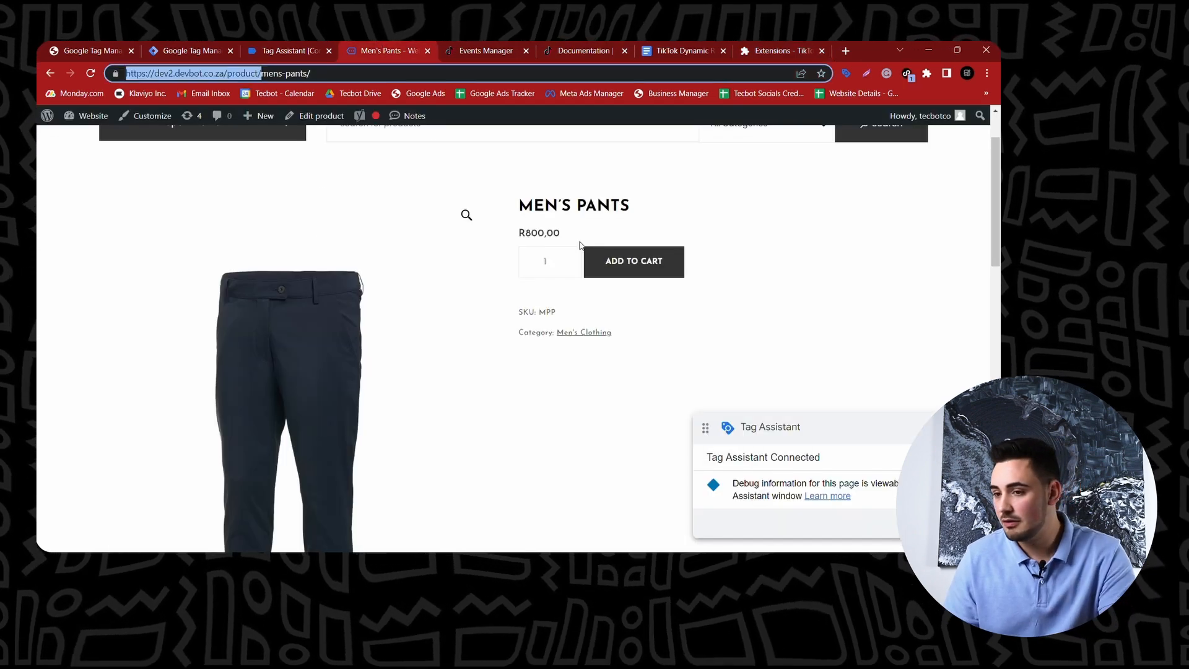
{"action": "scroll", "coordinate": [903, 220], "scroll_direction": "up", "scroll_amount": 2}
{"action": "mouse_move", "coordinate": [906, 178]}
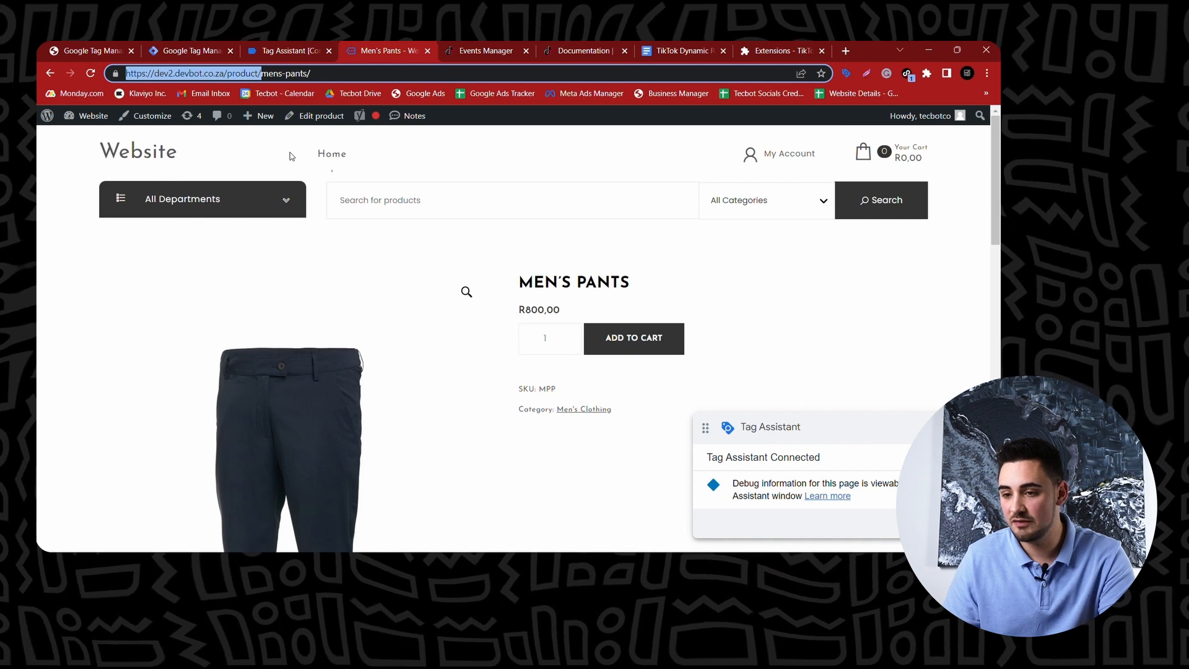
{"action": "left_click", "coordinate": [154, 158]}
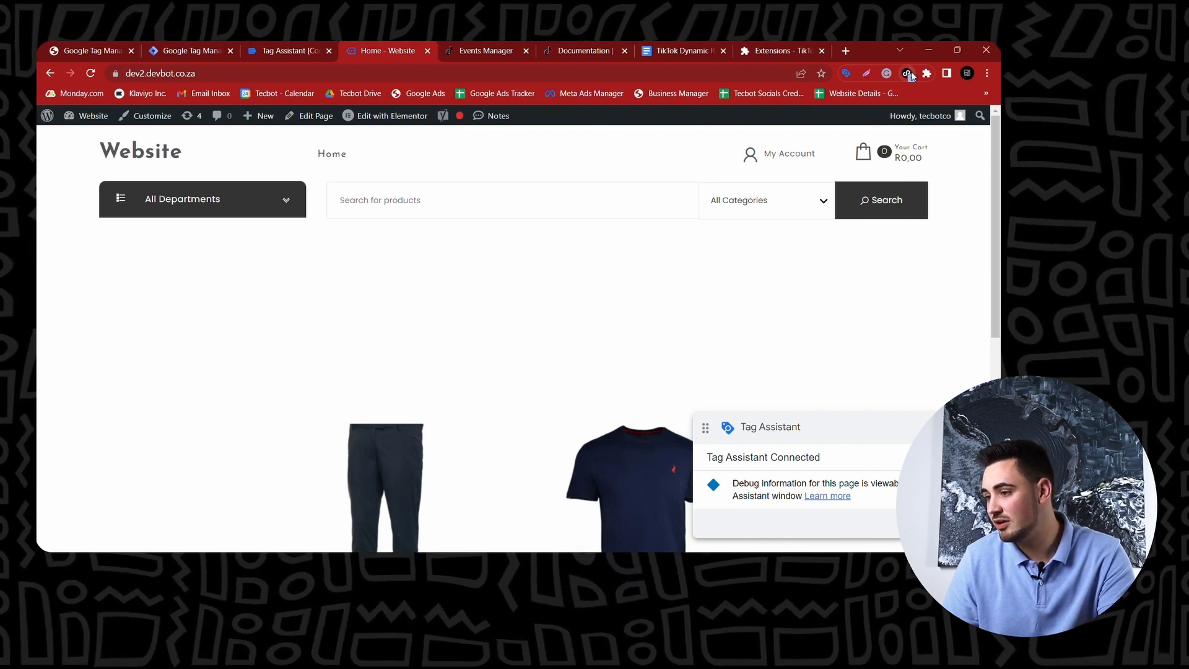
{"action": "left_click", "coordinate": [908, 74]}
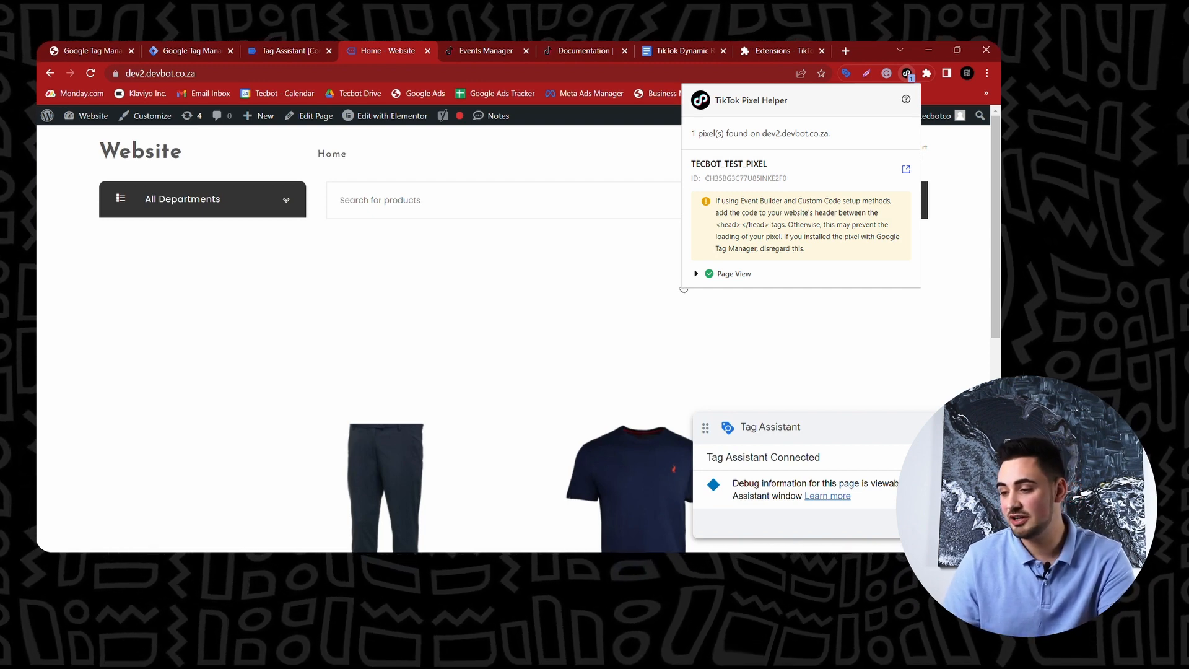
Open the Mens T-Shirt product page and inspect the View Content event's details and content_id in TikTok Pixel Helper.
{"action": "scroll", "coordinate": [446, 264], "scroll_direction": "down", "scroll_amount": 3}
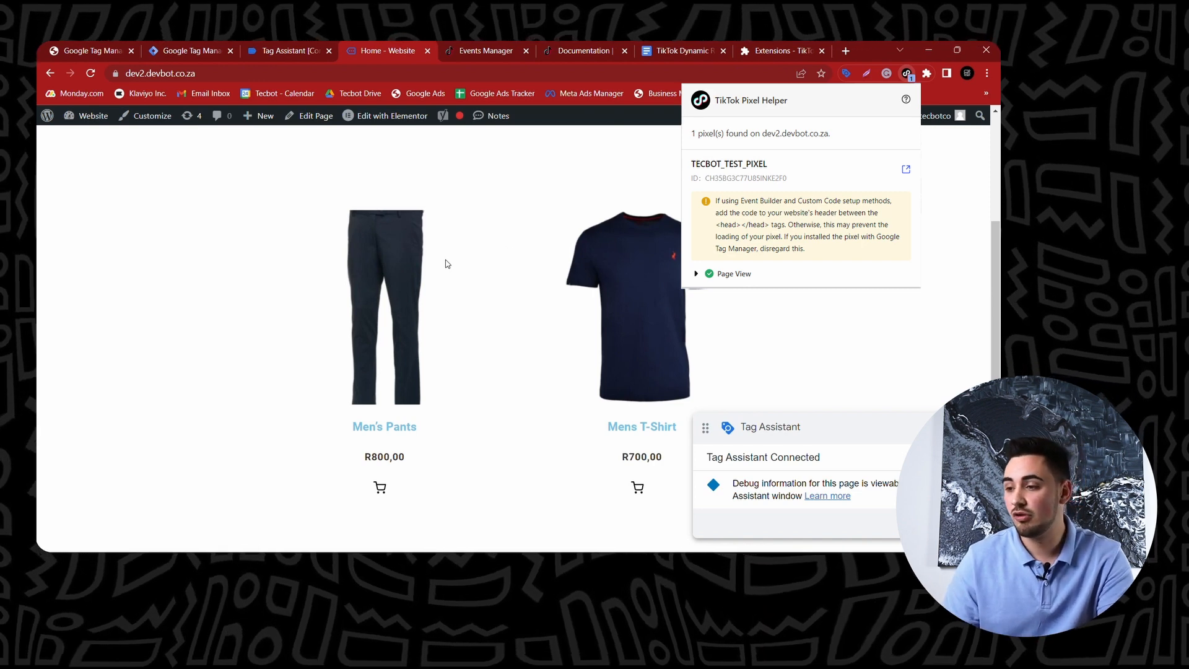
{"action": "left_click", "coordinate": [570, 368]}
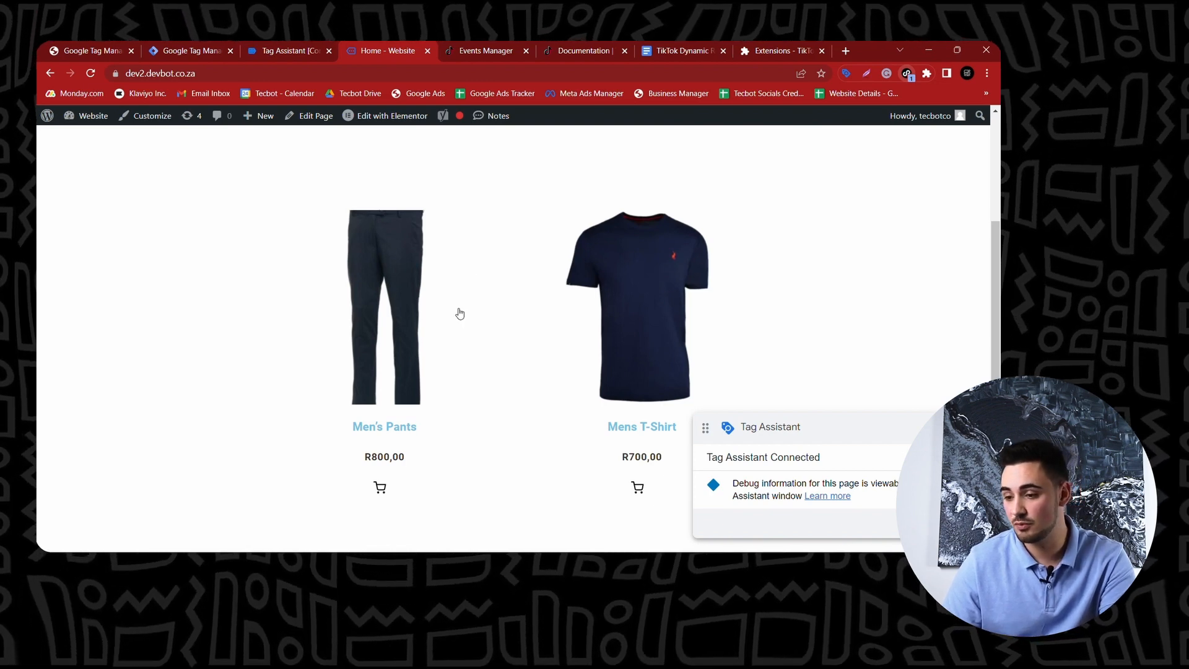
{"action": "left_click", "coordinate": [639, 305]}
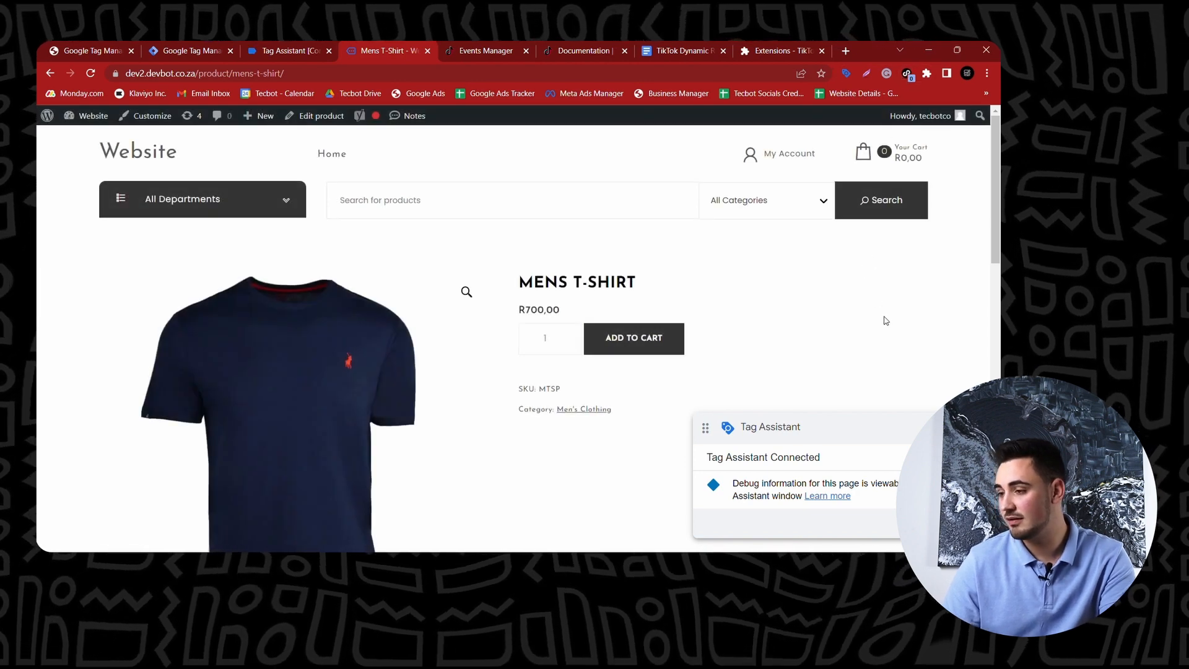
{"action": "scroll", "coordinate": [885, 320], "scroll_direction": "down", "scroll_amount": 1}
{"action": "scroll", "coordinate": [886, 321], "scroll_direction": "up", "scroll_amount": 1}
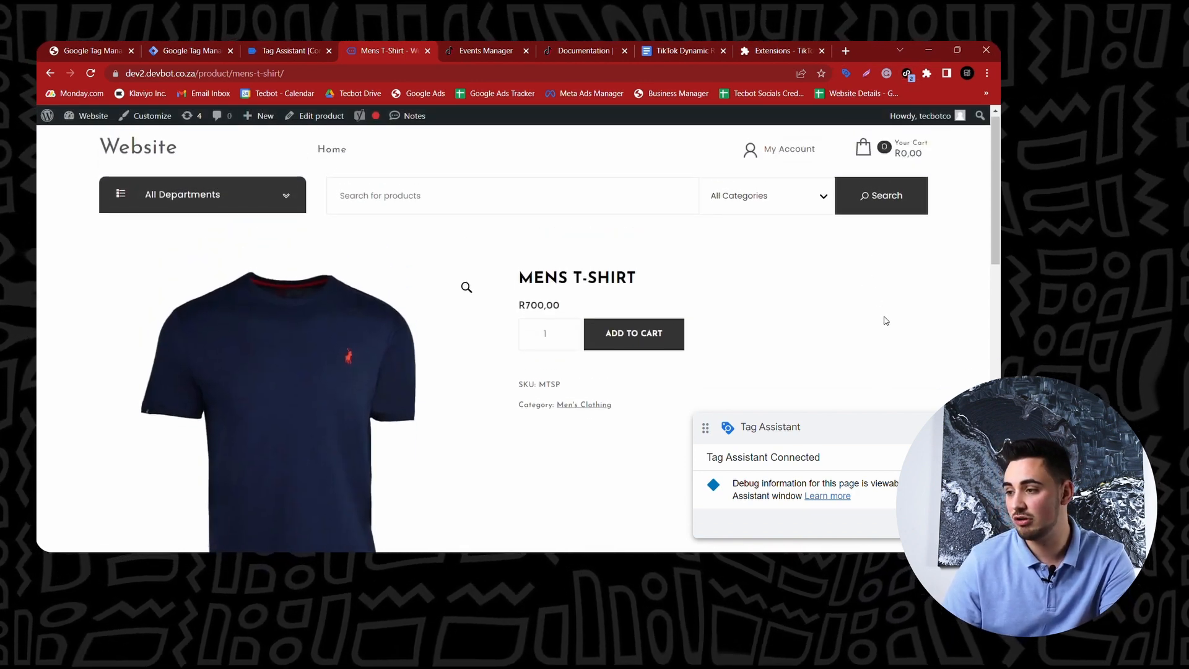
{"action": "left_click", "coordinate": [908, 74]}
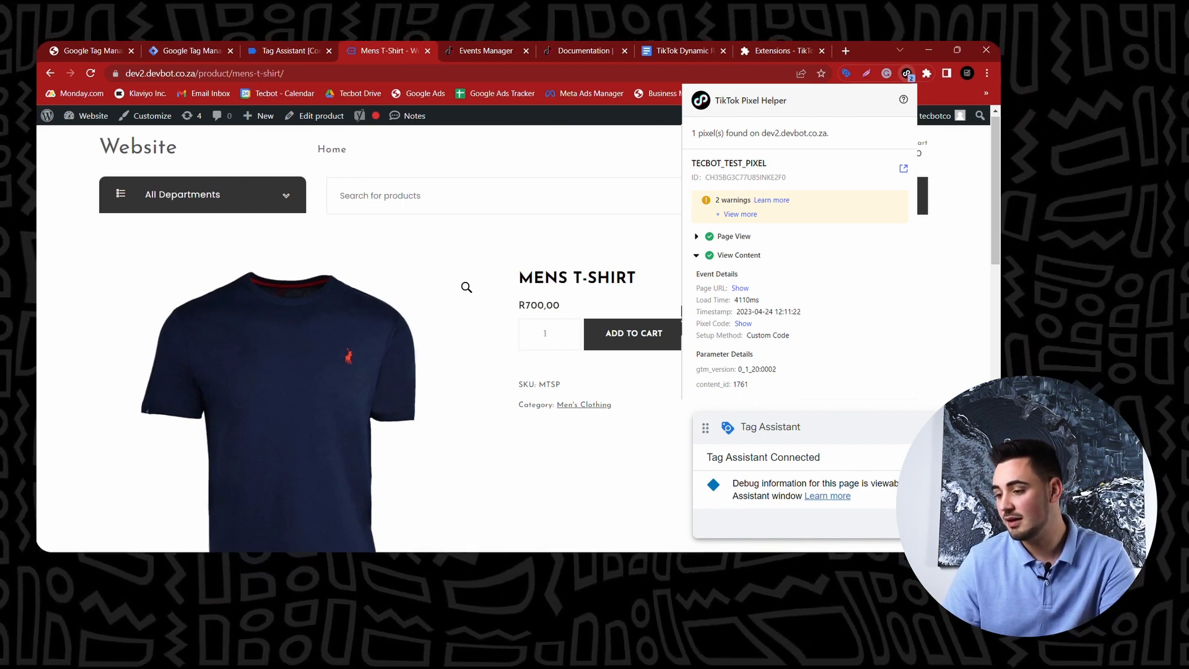
{"action": "left_click", "coordinate": [734, 407]}
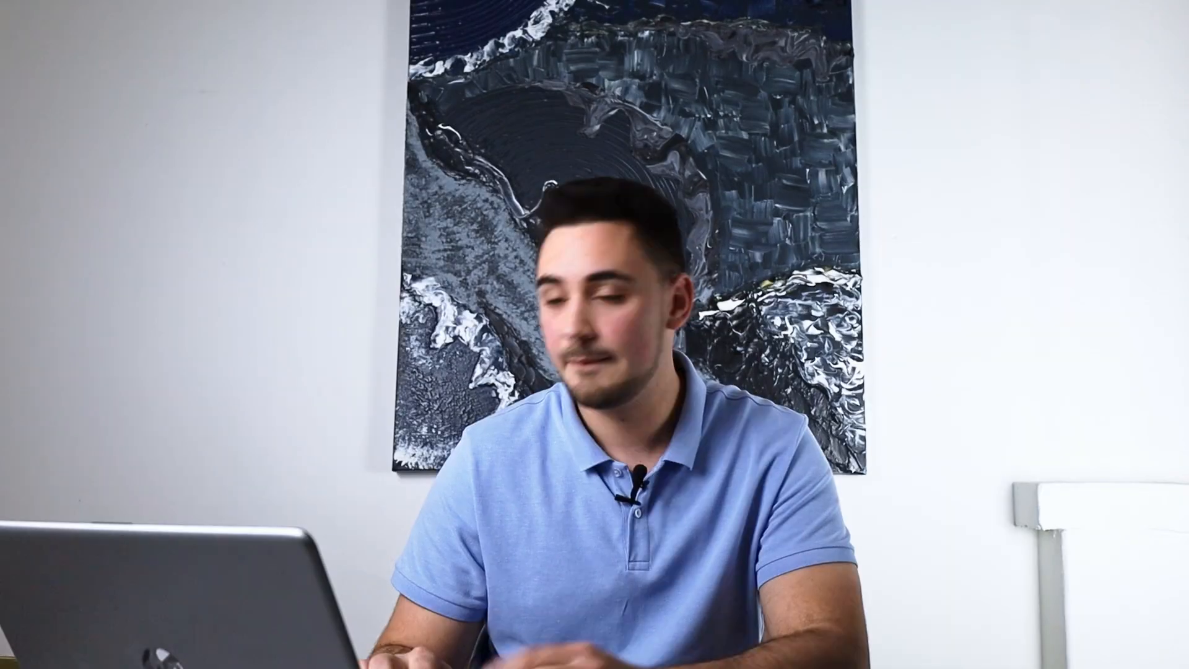